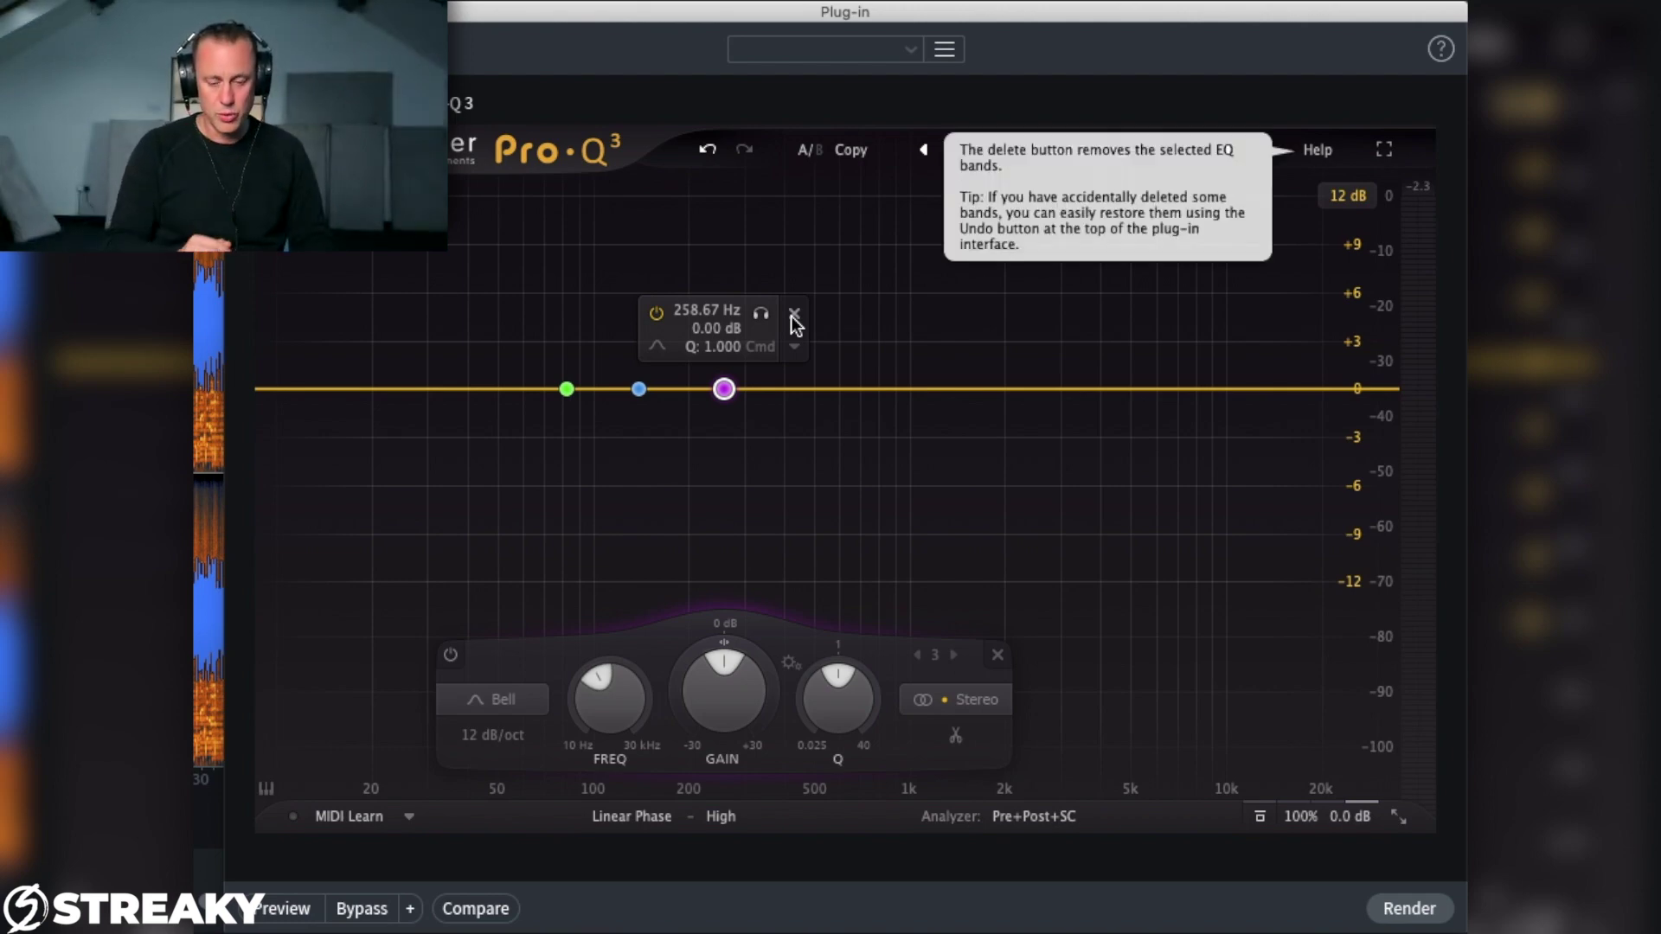
Step: Delete the three existing EQ bands, starting with the one near 259 Hz, to clear the curve
left_click(794, 318)
mouse_move(657, 387)
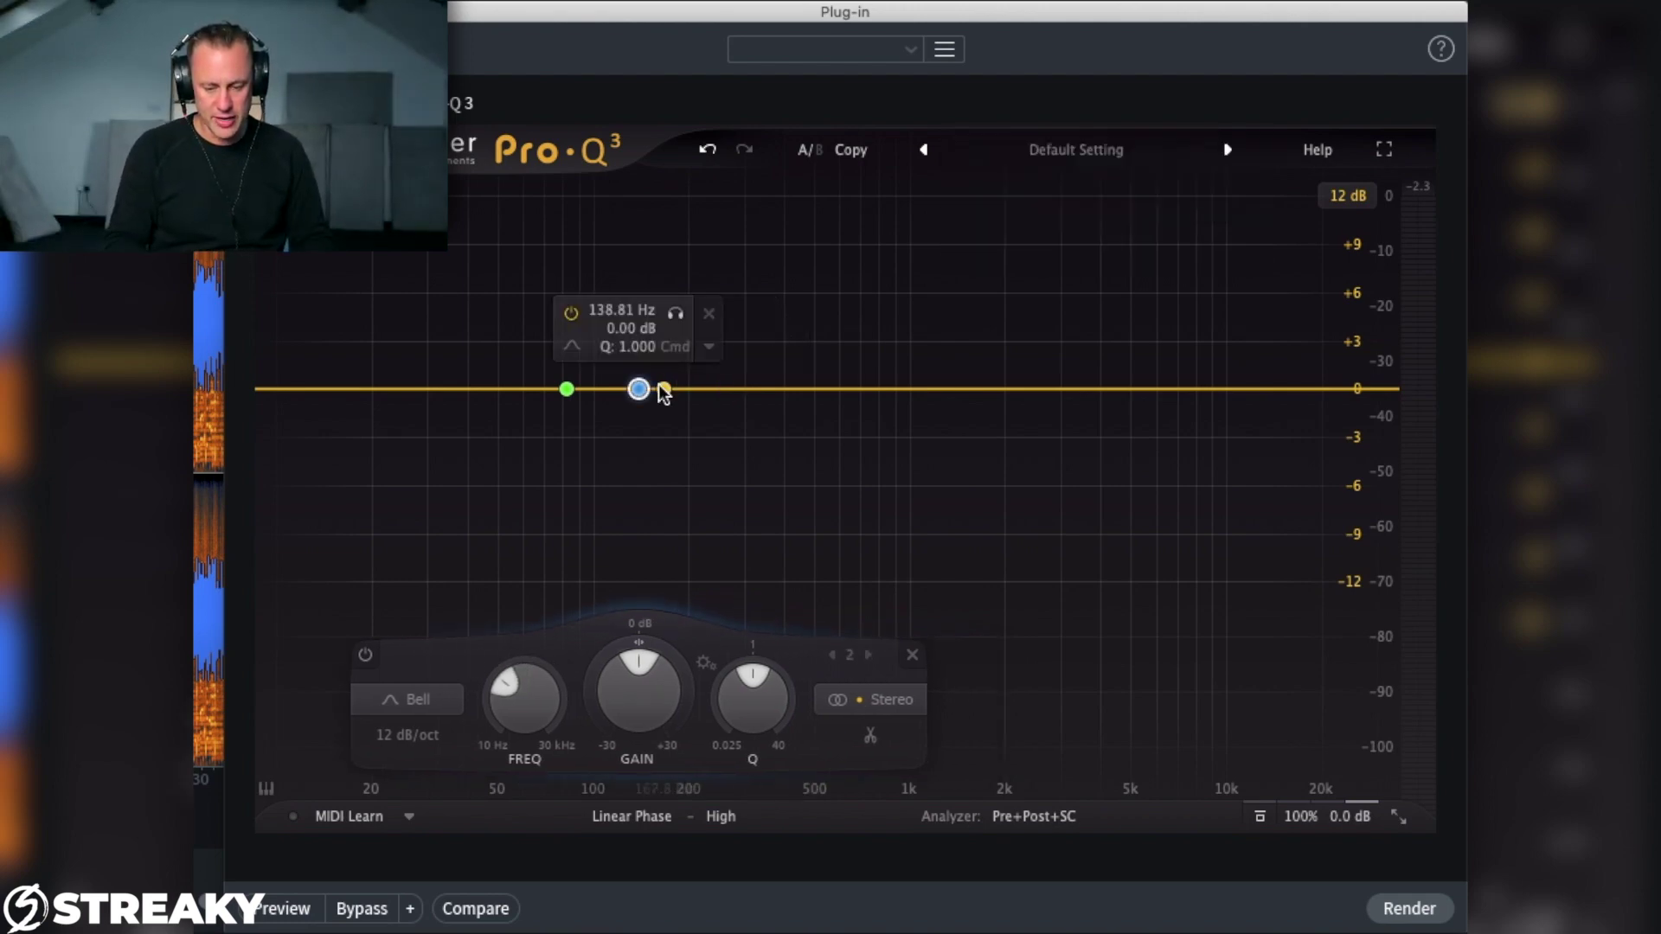
left_click(705, 320)
mouse_move(567, 389)
left_click(635, 318)
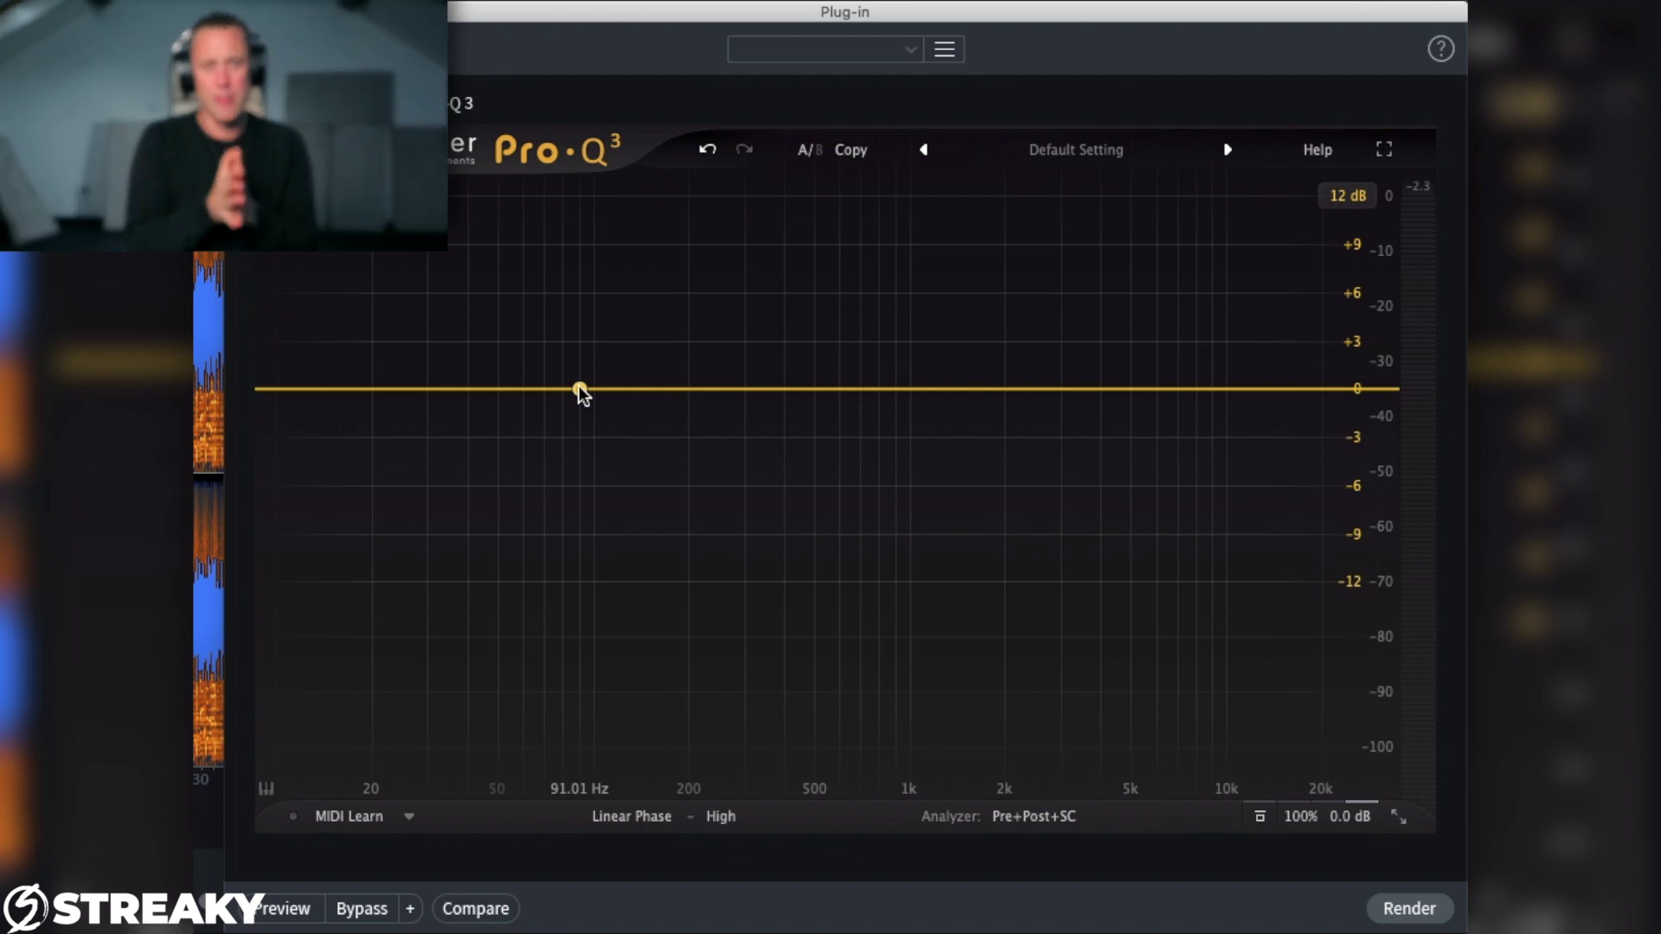
Step: Add an EQ band at about 40.7 Hz with about -0.1 dB gain and set its stereo placement to Mid
left_click_drag(563, 390, 469, 391)
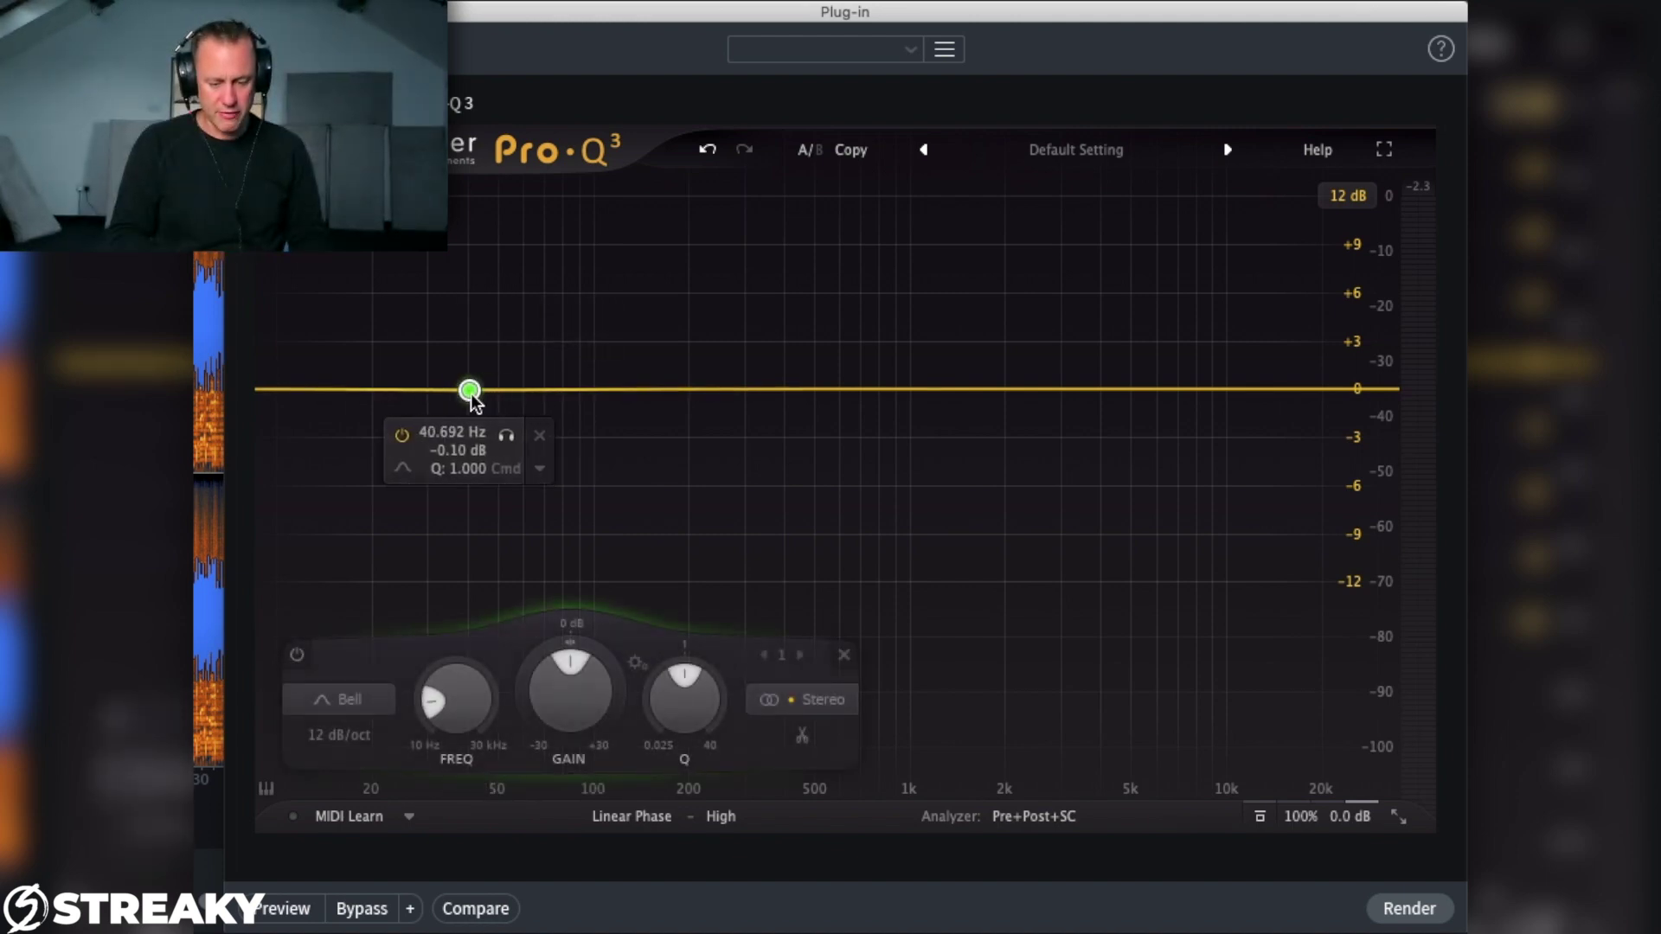
left_click(541, 470)
mouse_move(688, 640)
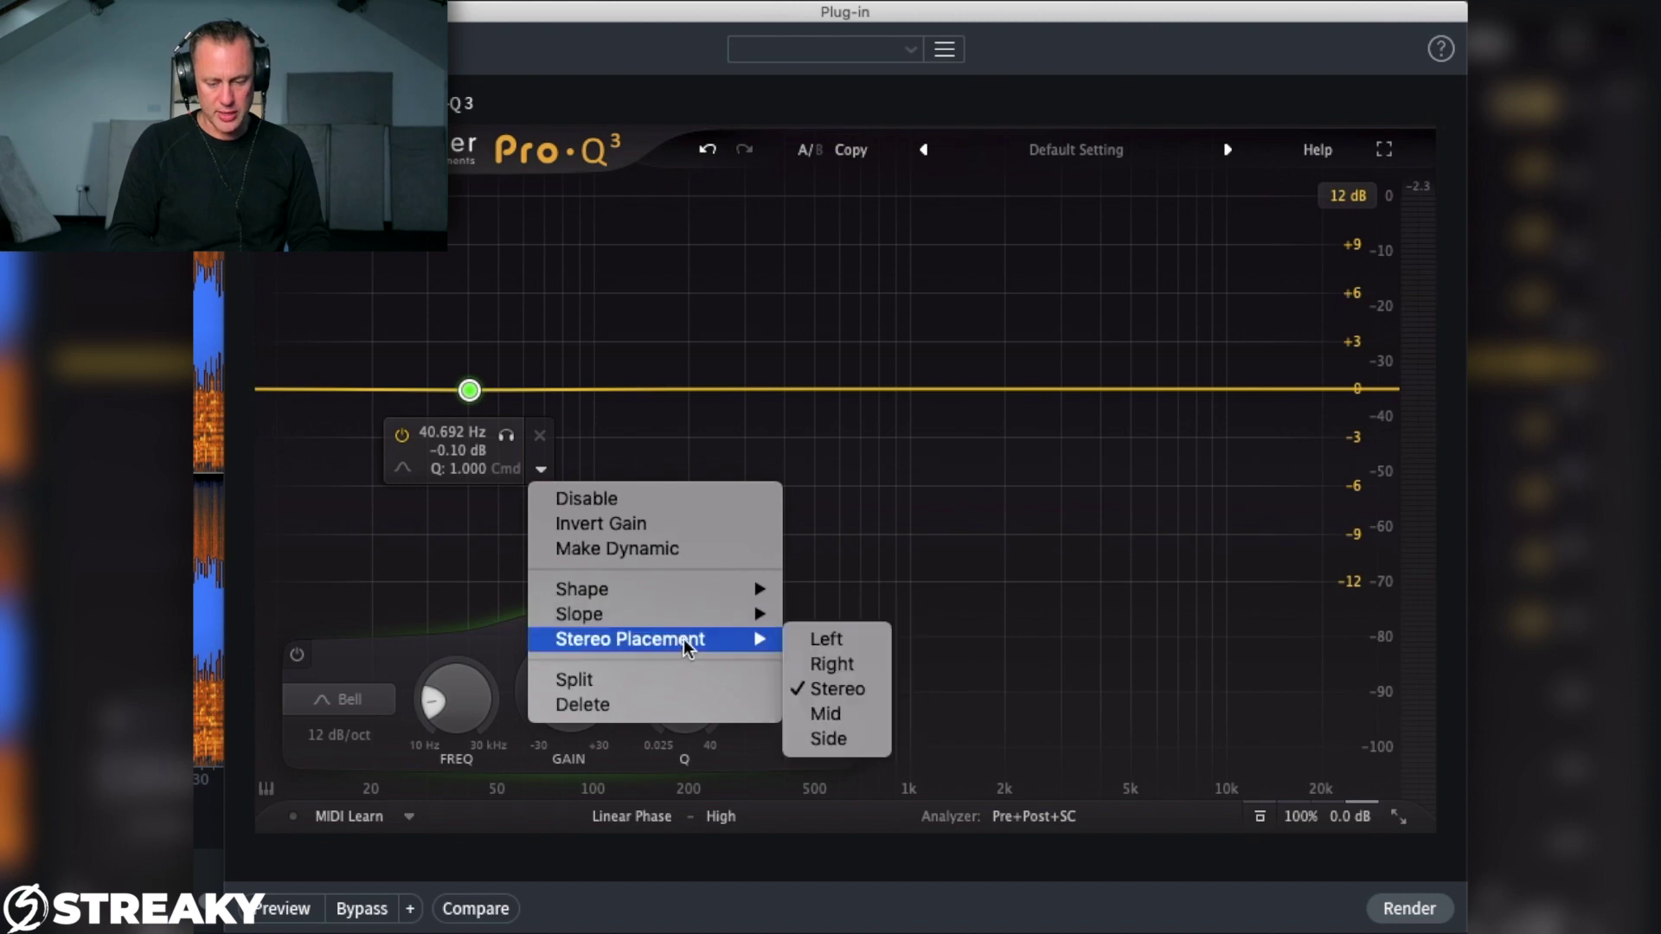
left_click(823, 718)
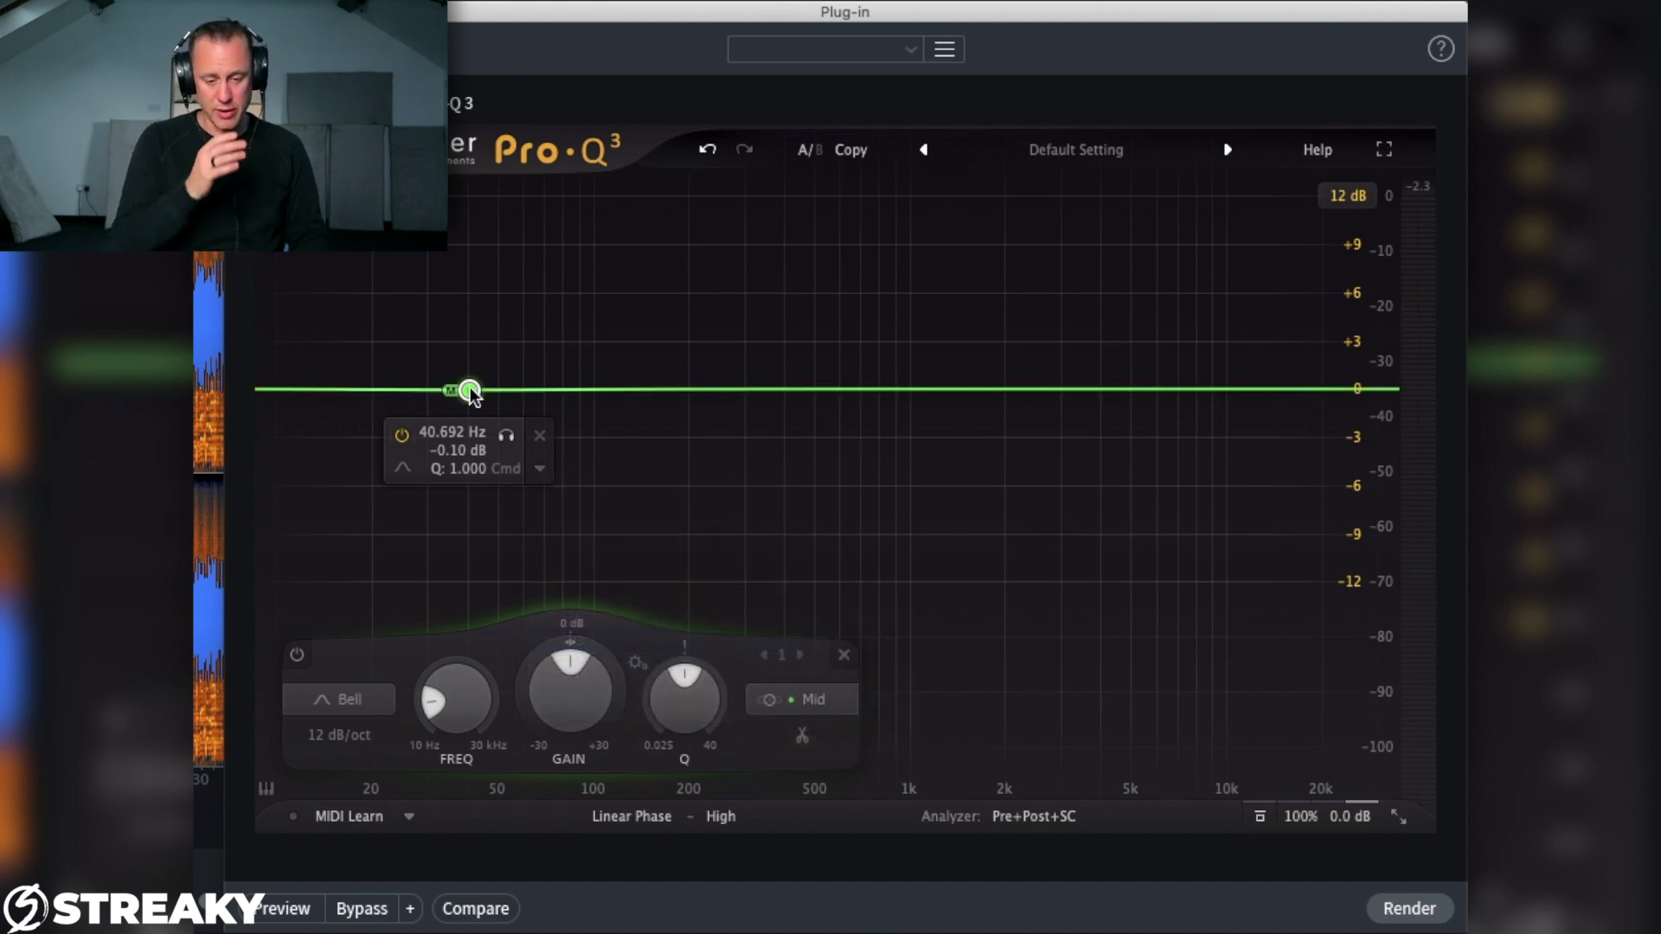
Step: Change the band's stereo placement to Side
left_click(539, 468)
mouse_move(637, 640)
left_click(793, 739)
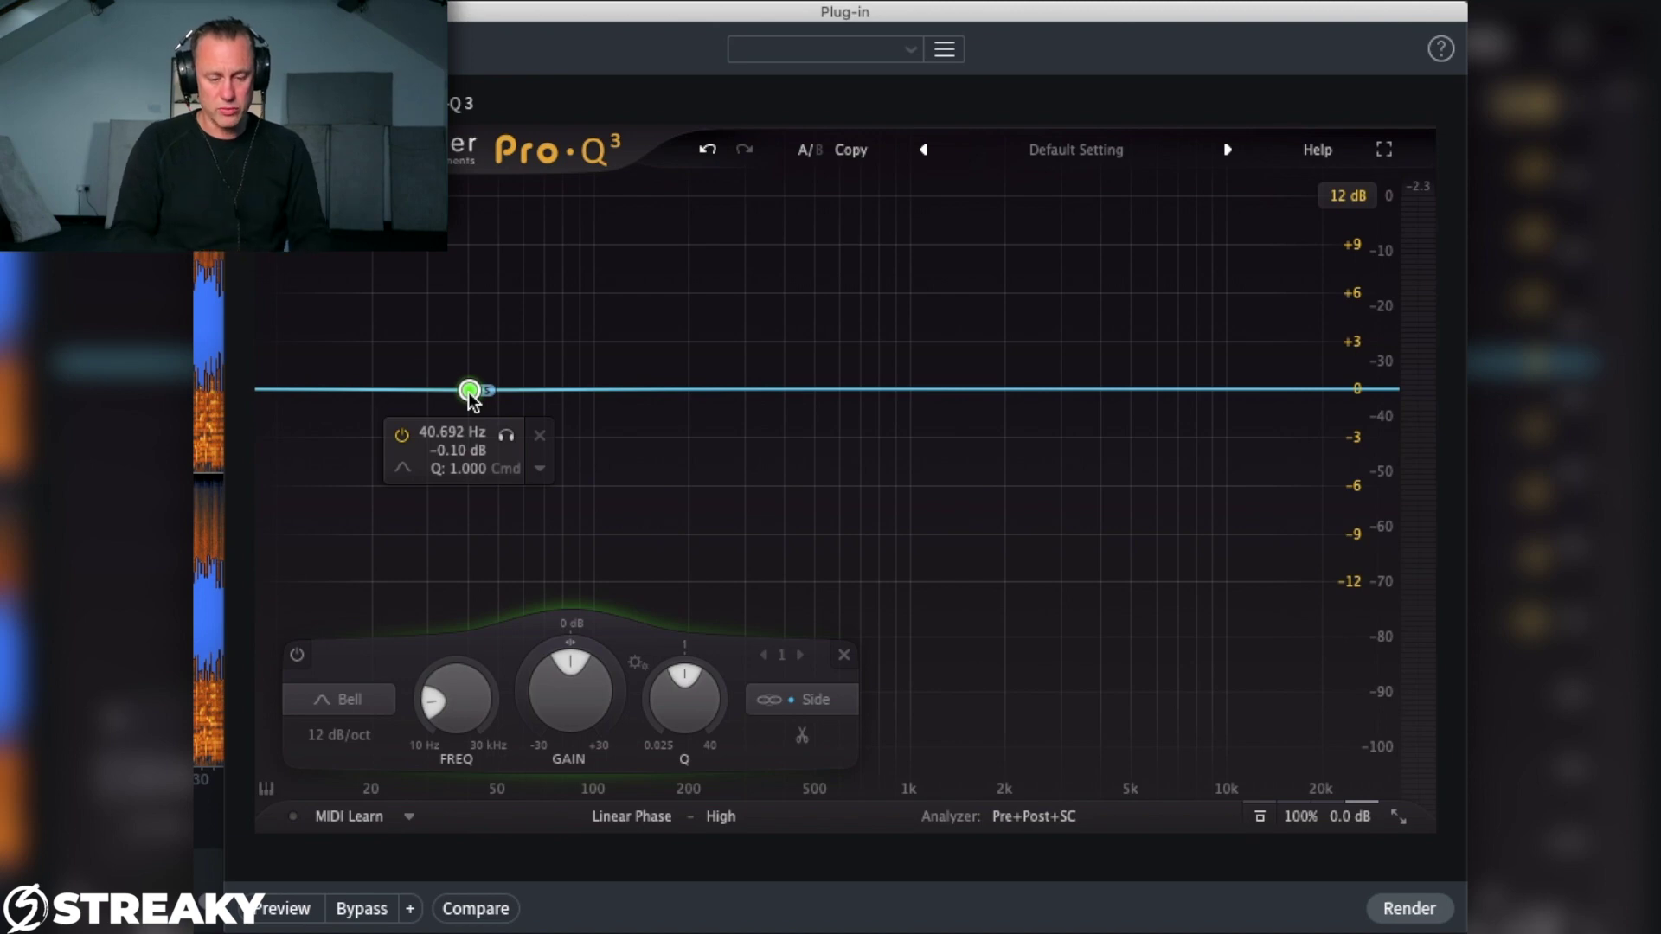
Step: Change the side band to a Low Shelf shape and lower it to about -8.4 dB at about 31.6 Hz
left_click_drag(468, 394, 445, 438)
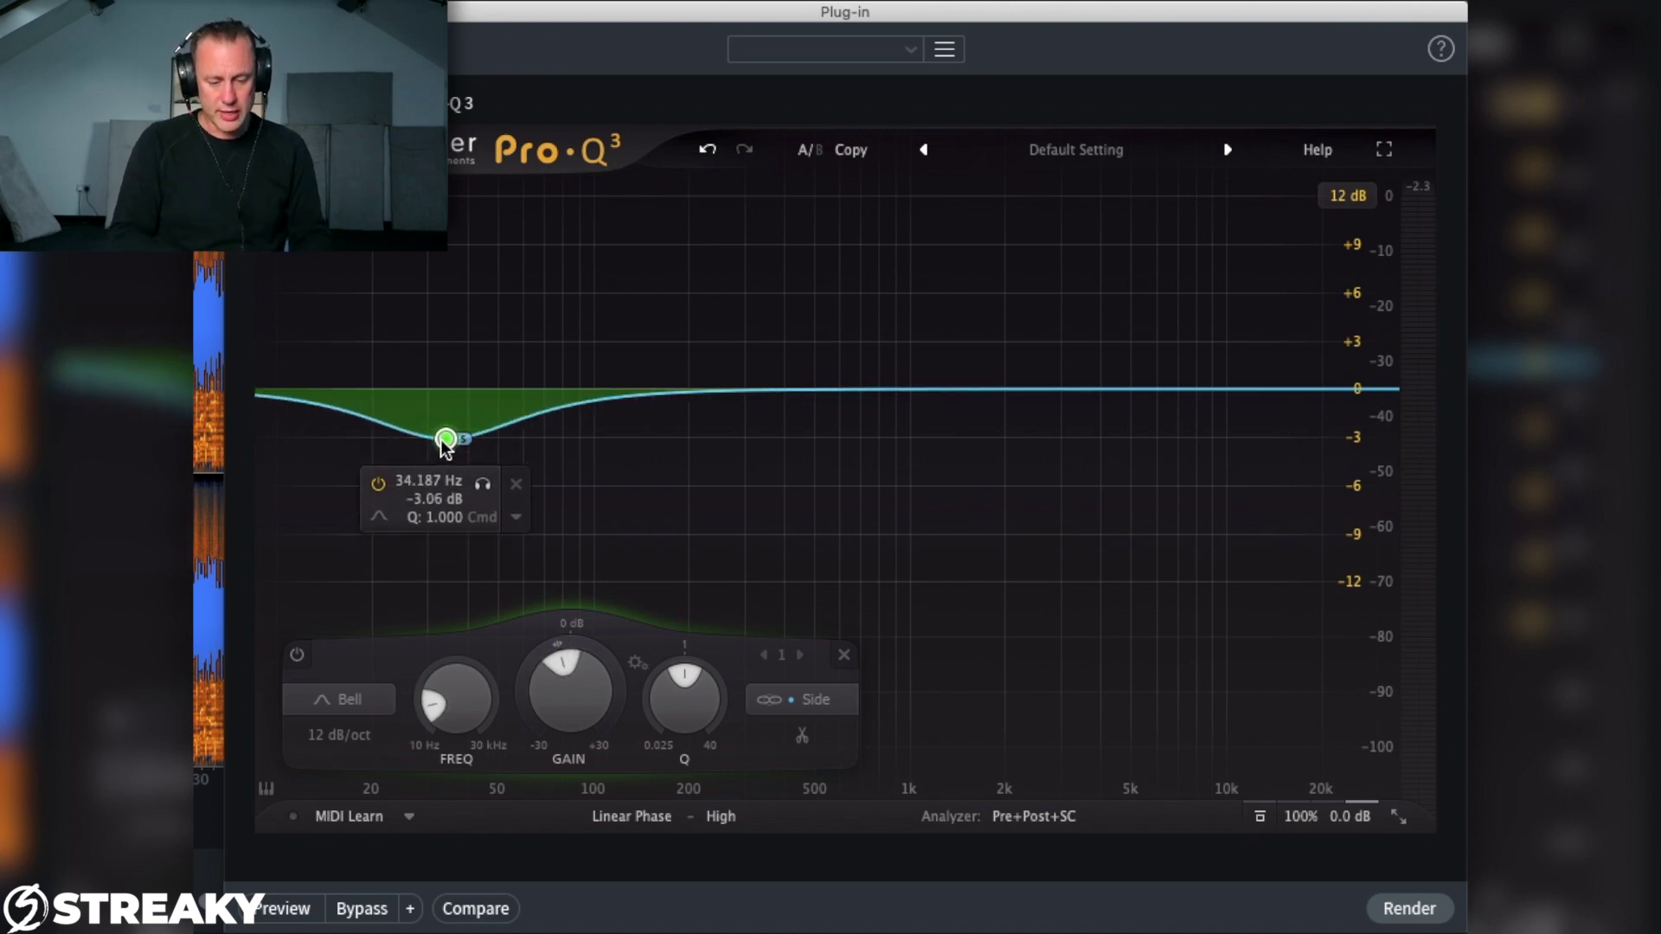
left_click(379, 517)
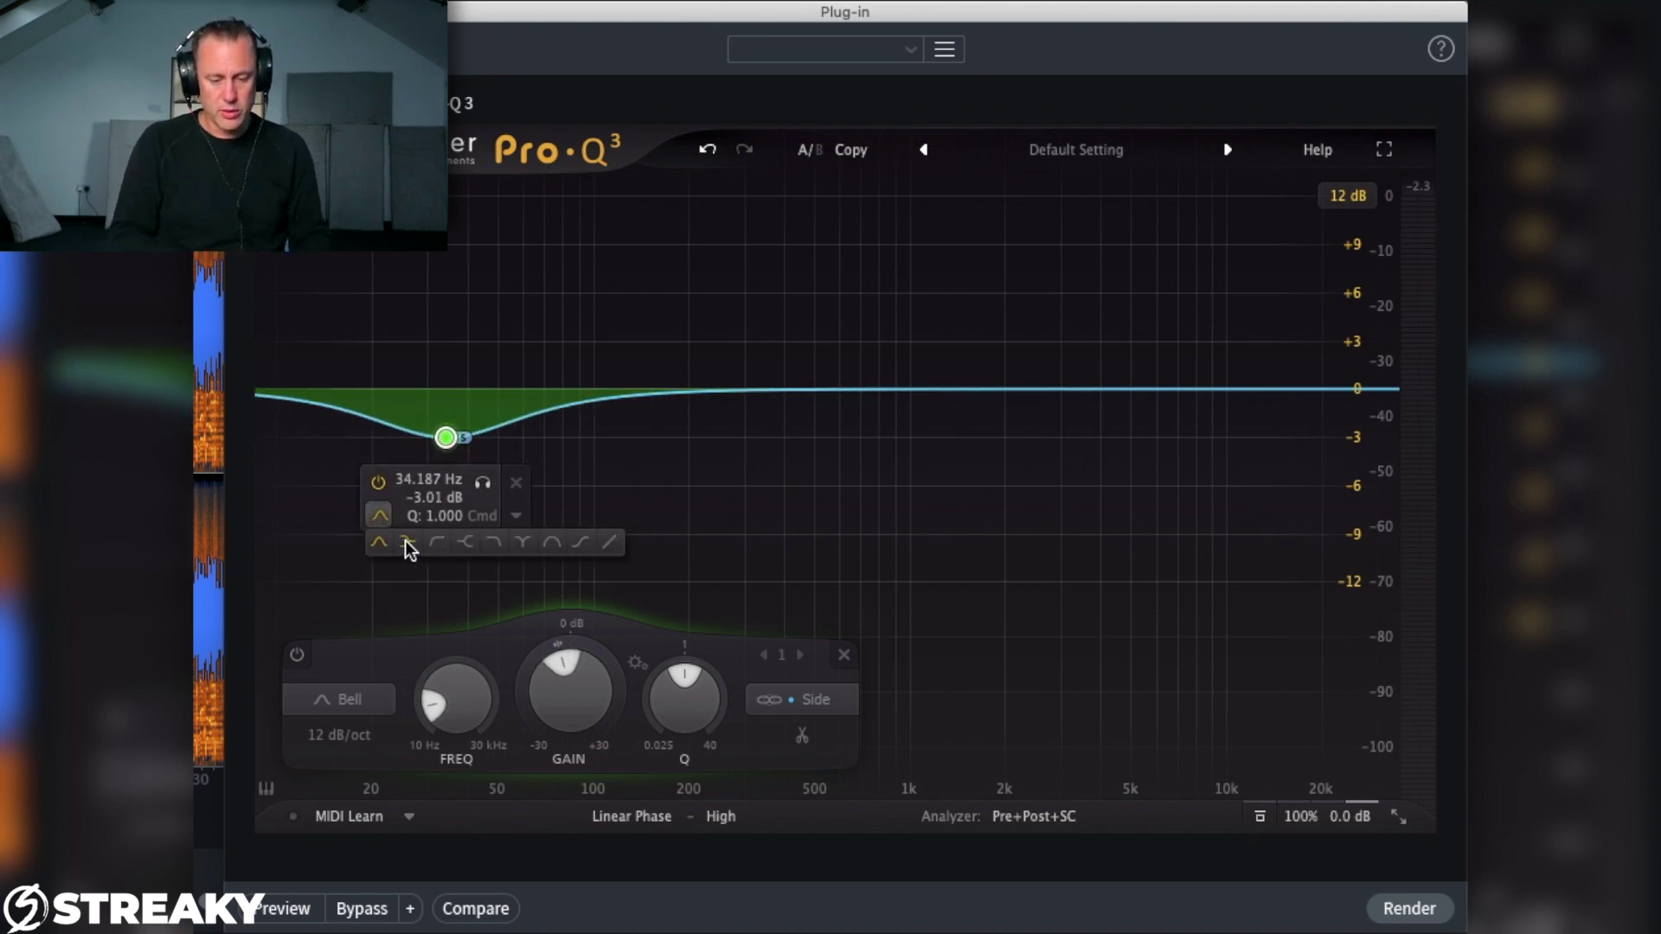
left_click(407, 543)
left_click_drag(446, 413, 433, 501)
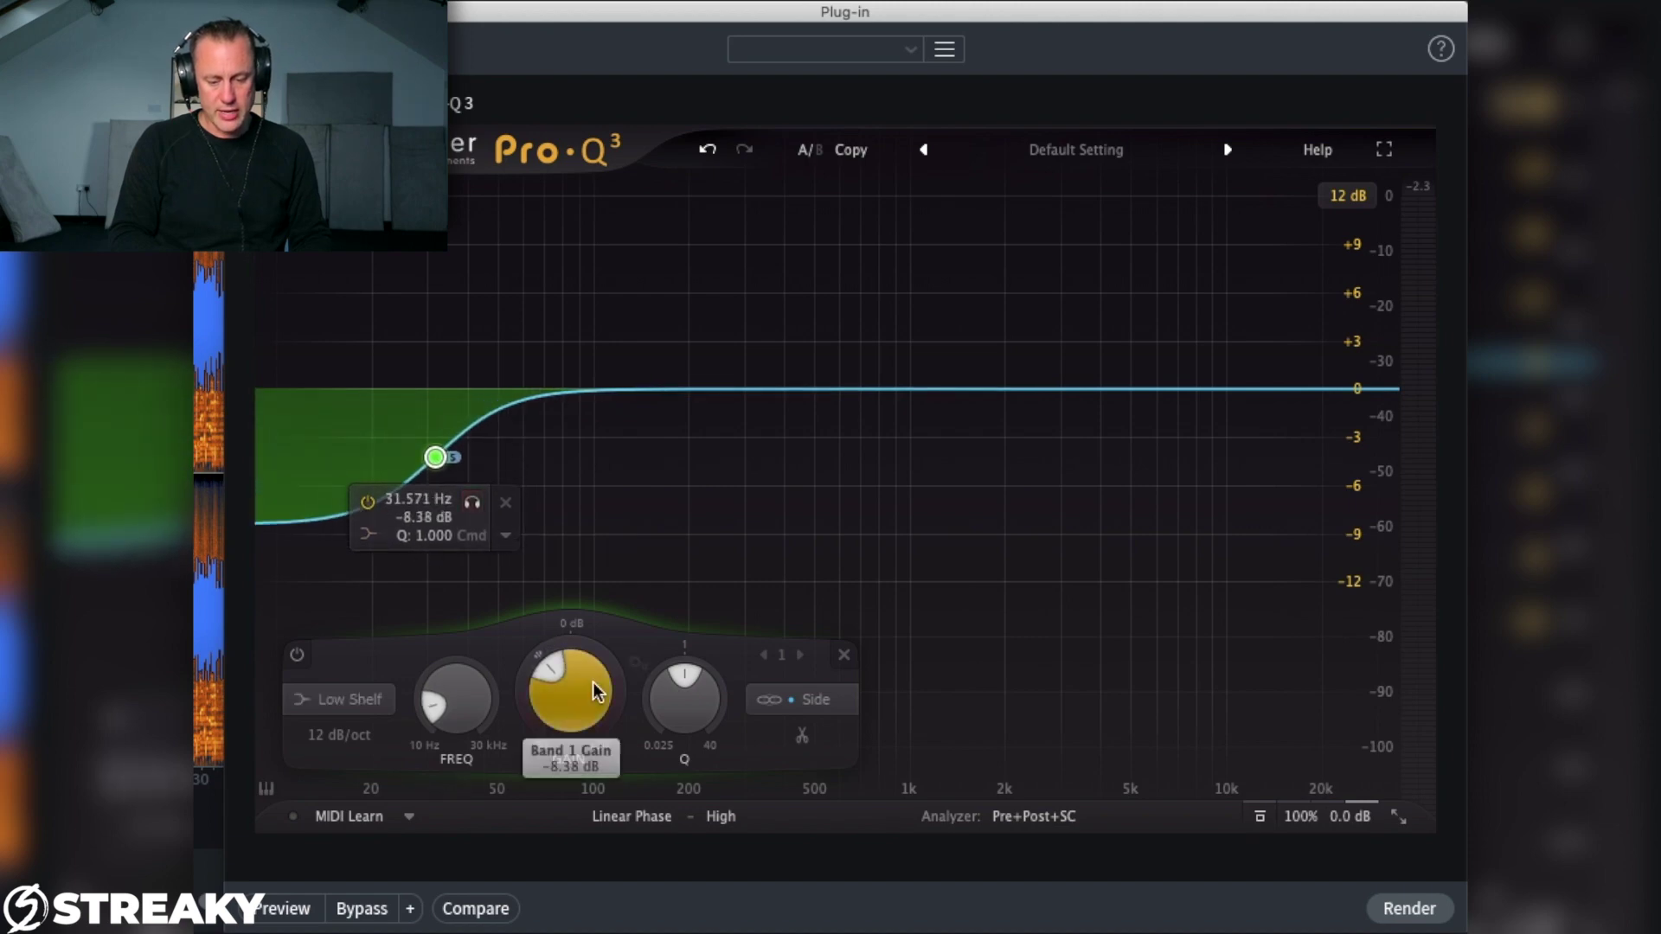
Step: Move the low shelf to about 30 Hz and -8.56 dB and widen its Q to about 0.47
mouse_move(673, 702)
left_mouse_down()
mouse_move(674, 657)
mouse_move(663, 707)
left_mouse_up()
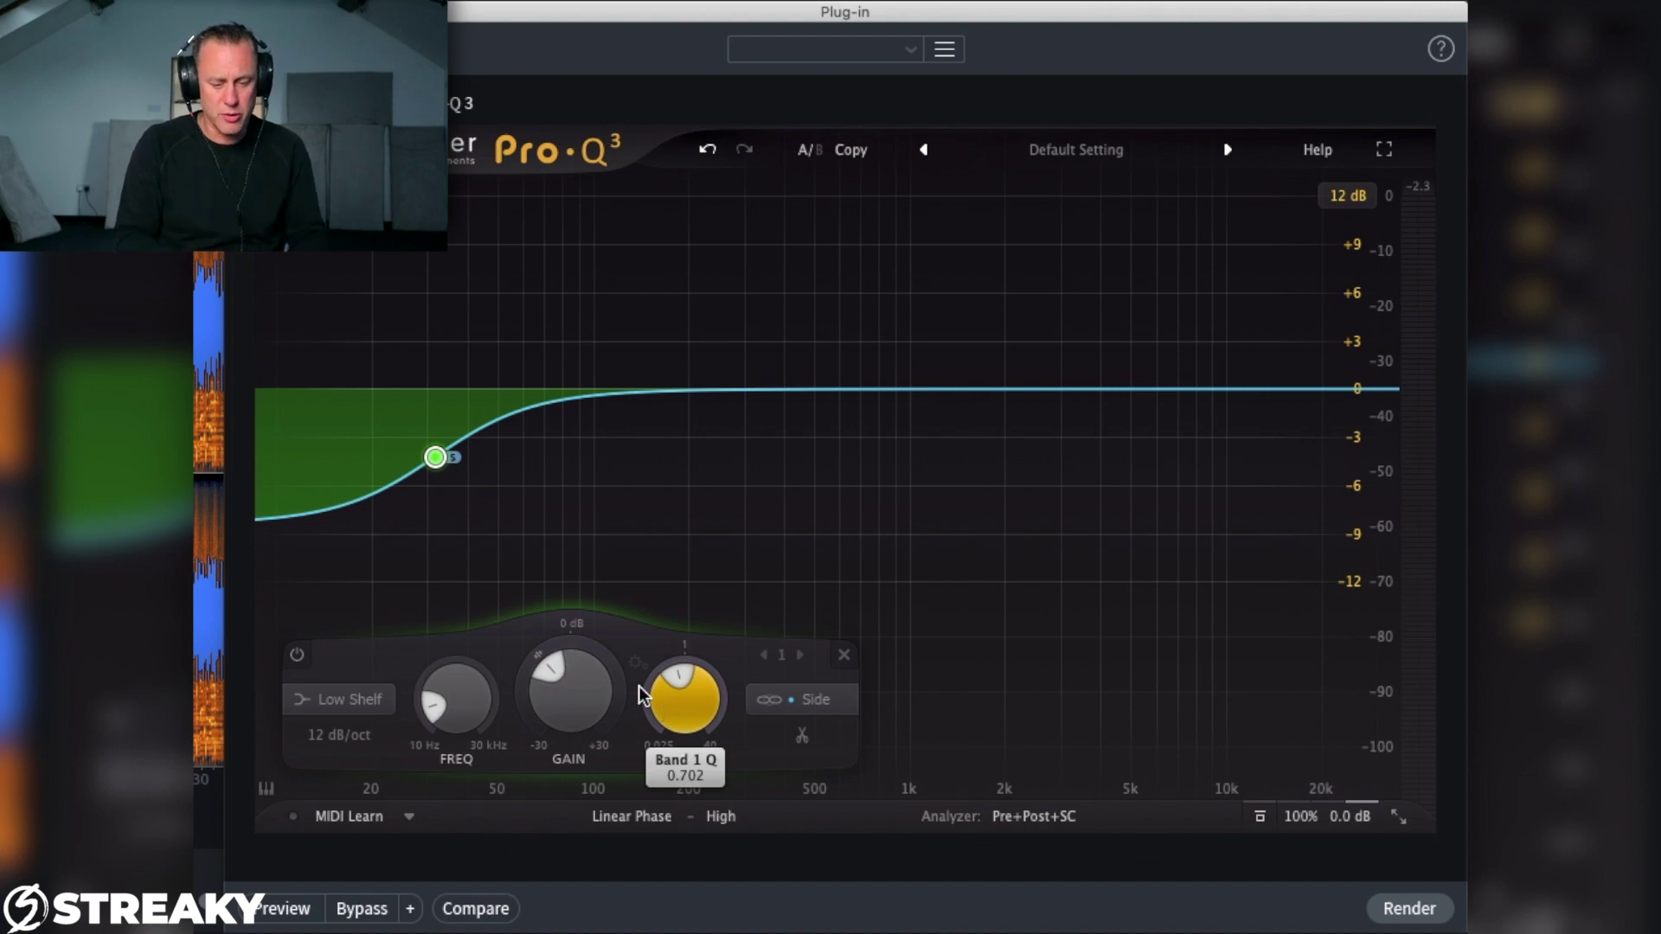
mouse_move(428, 458)
scroll(428, 461, "up", 3)
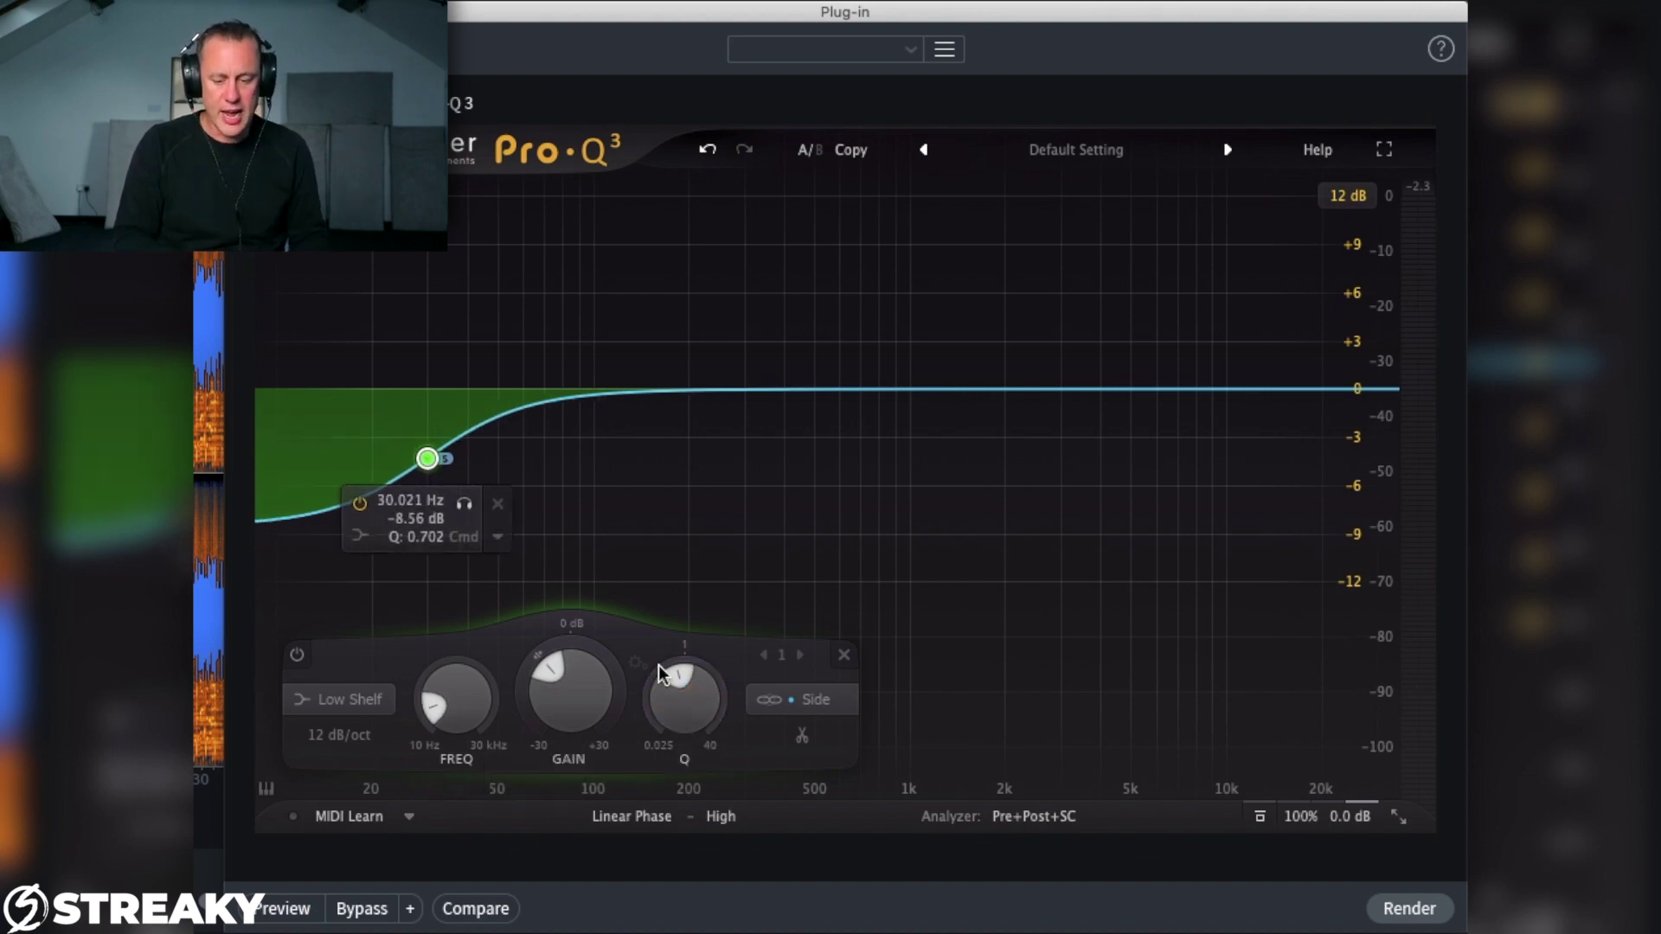
mouse_move(680, 705)
left_mouse_down()
mouse_move(672, 720)
mouse_move(675, 701)
left_mouse_up()
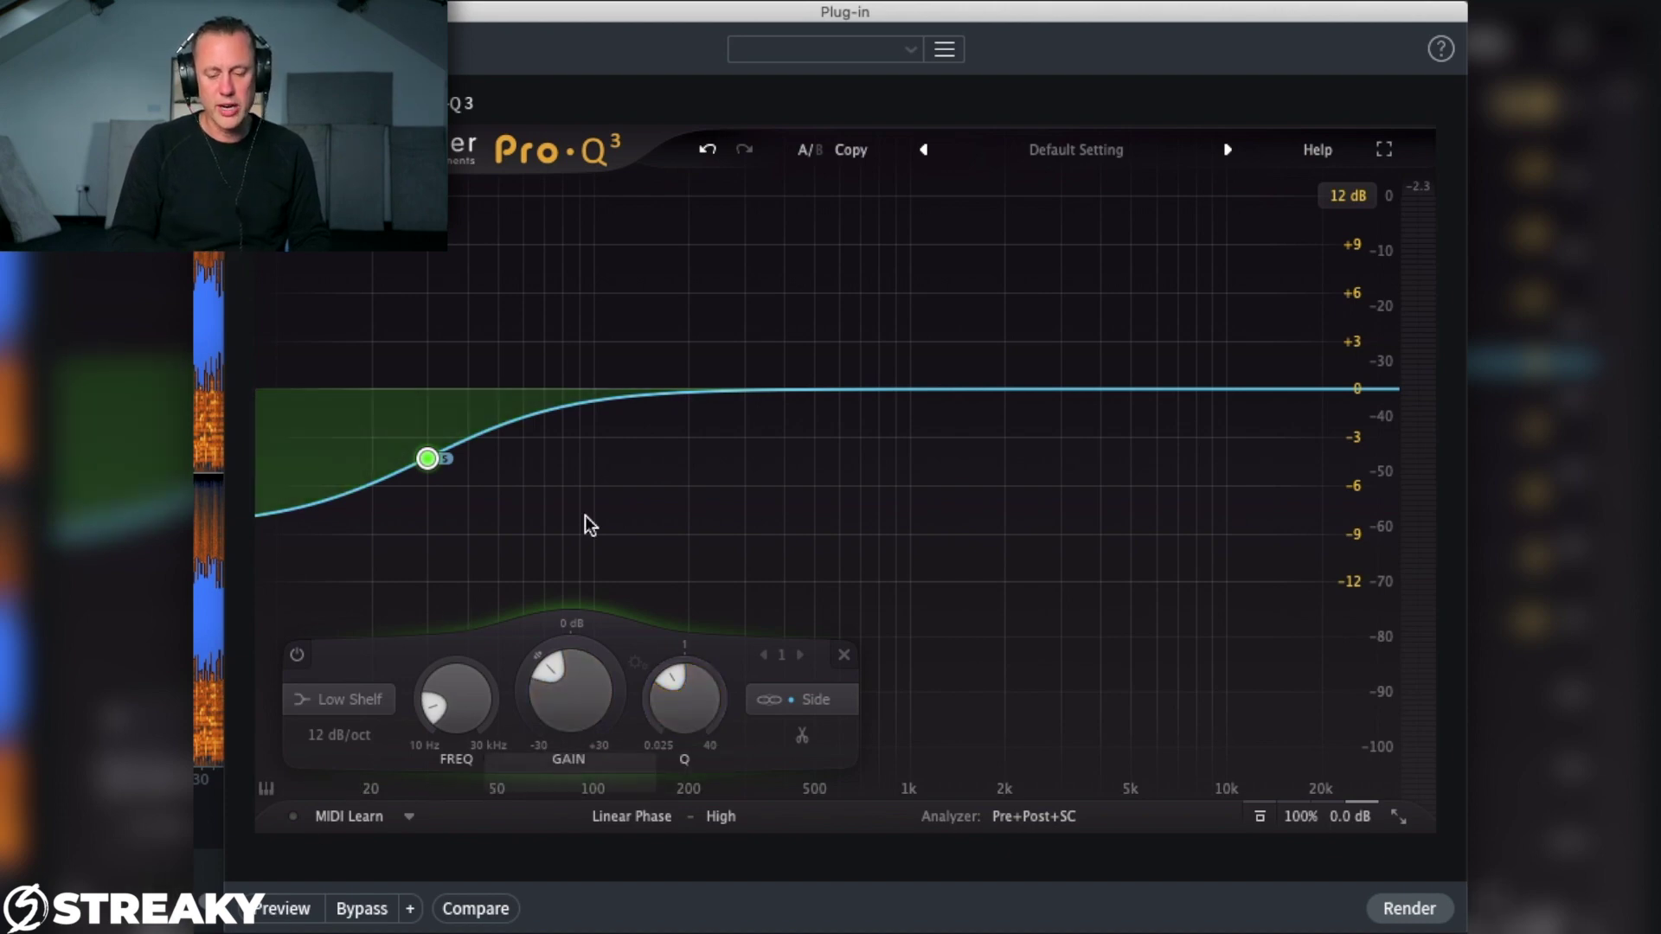
Step: Preview the audio and deepen the low shelf cut at around 30 Hz while listening
left_click(285, 910)
mouse_move(443, 548)
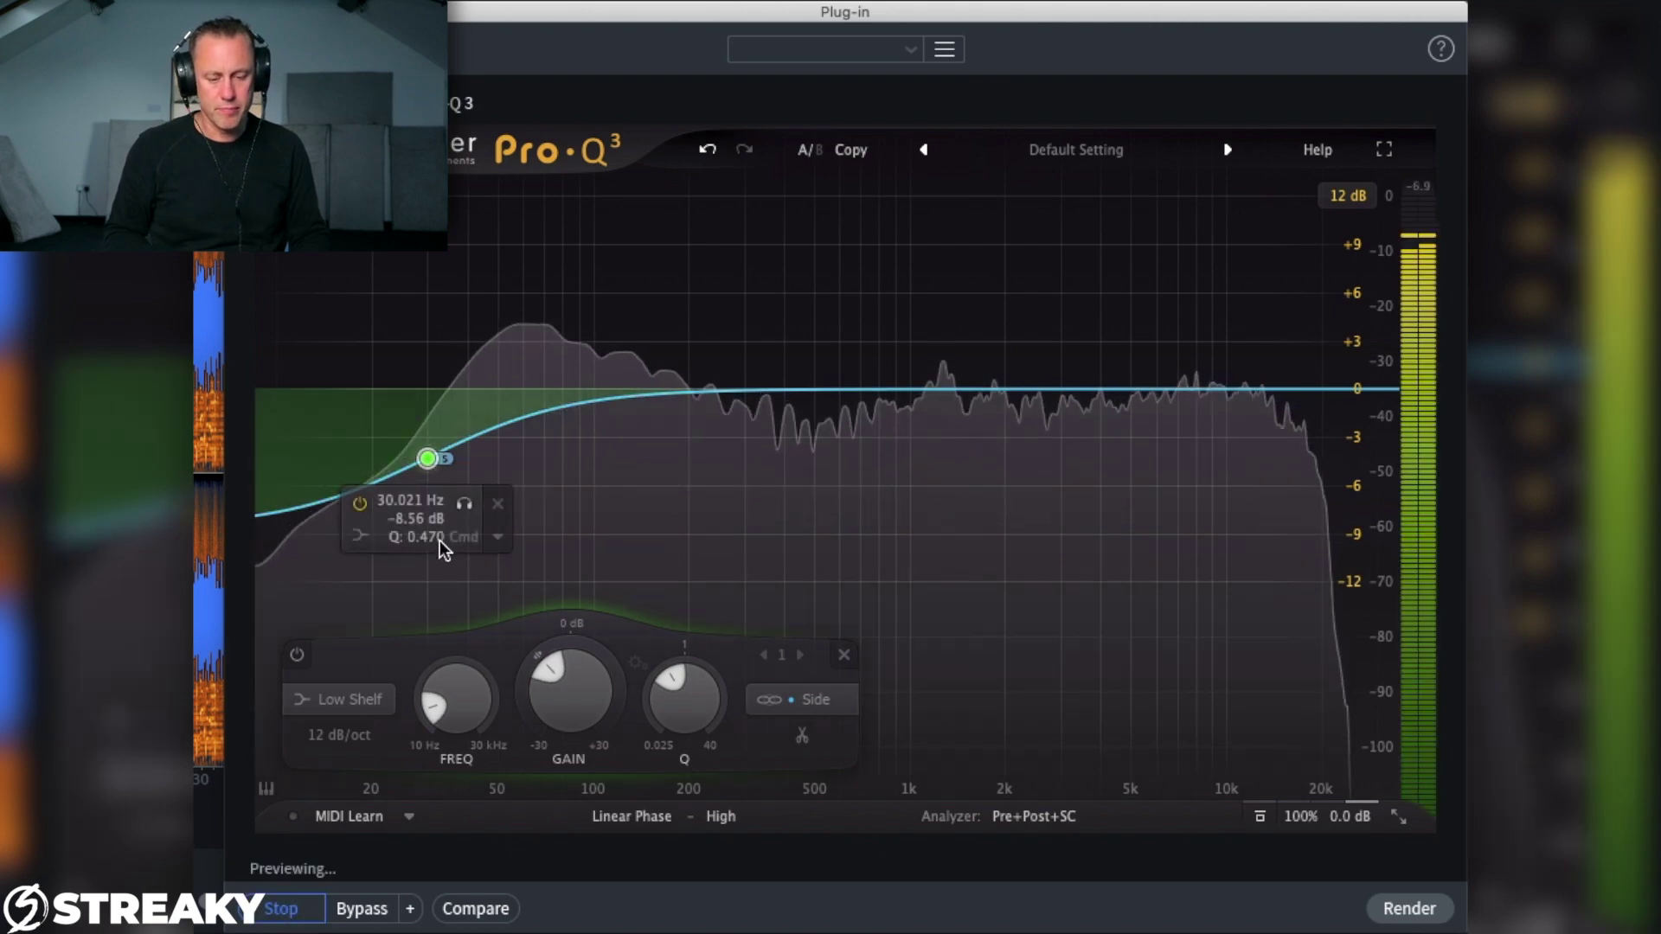
left_click_drag(428, 459, 424, 501)
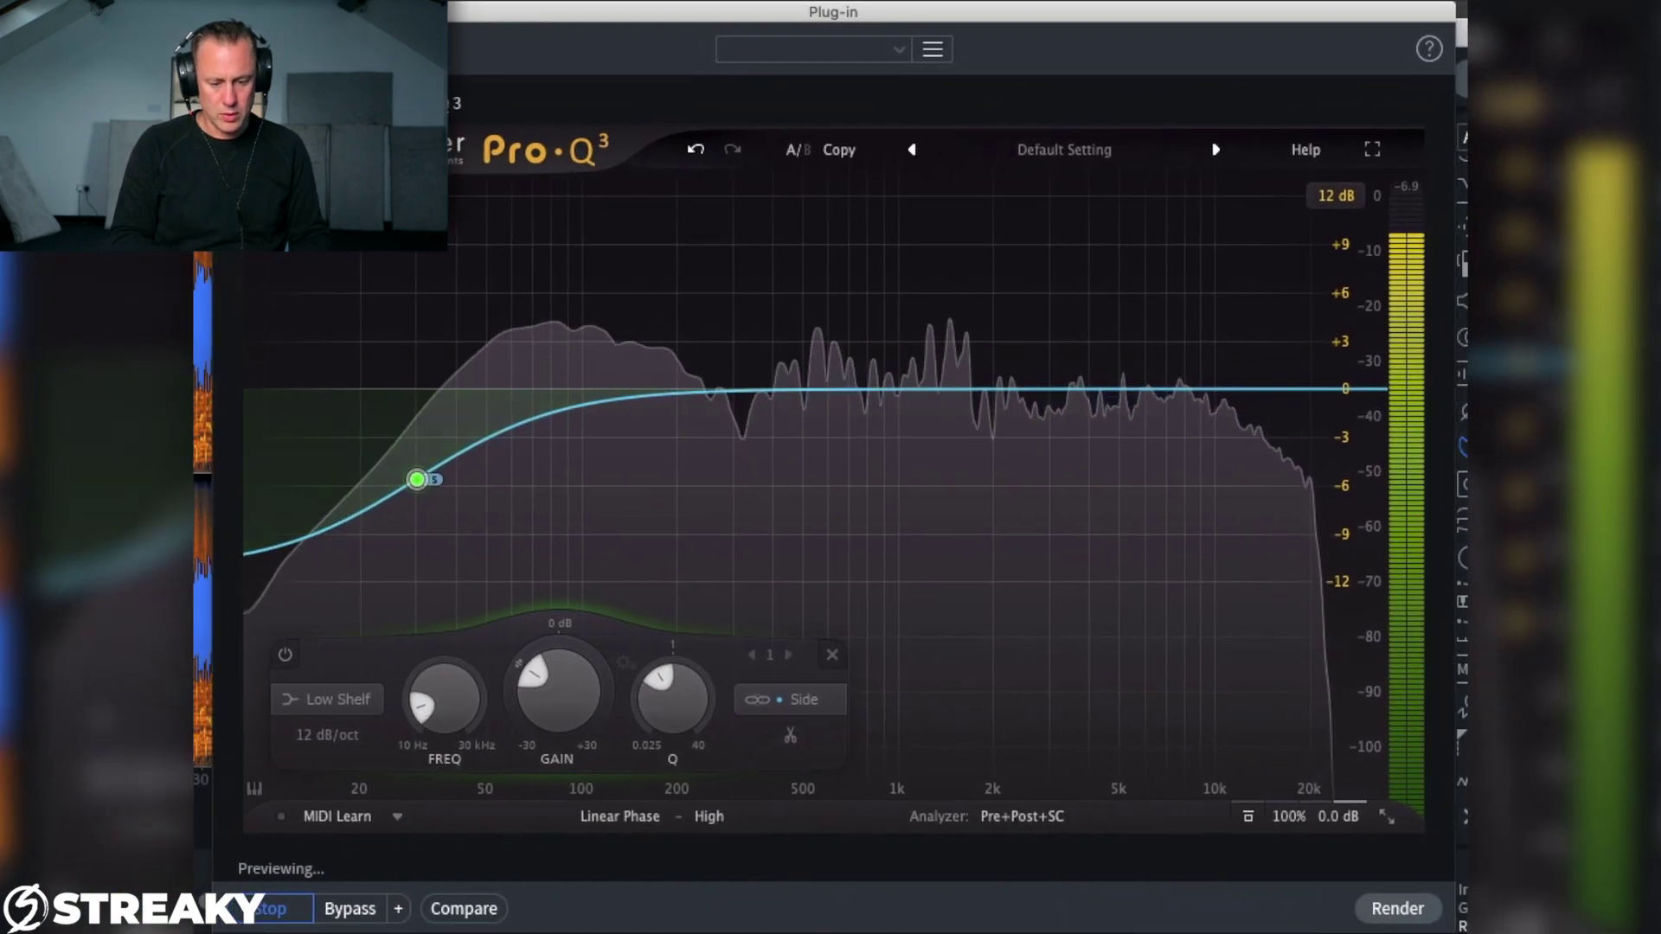
mouse_move(408, 528)
Step: Sweep the side low shelf up to about 1400 Hz and -15 dB and compare it with the bypassed signal
left_click_drag(428, 477, 939, 541)
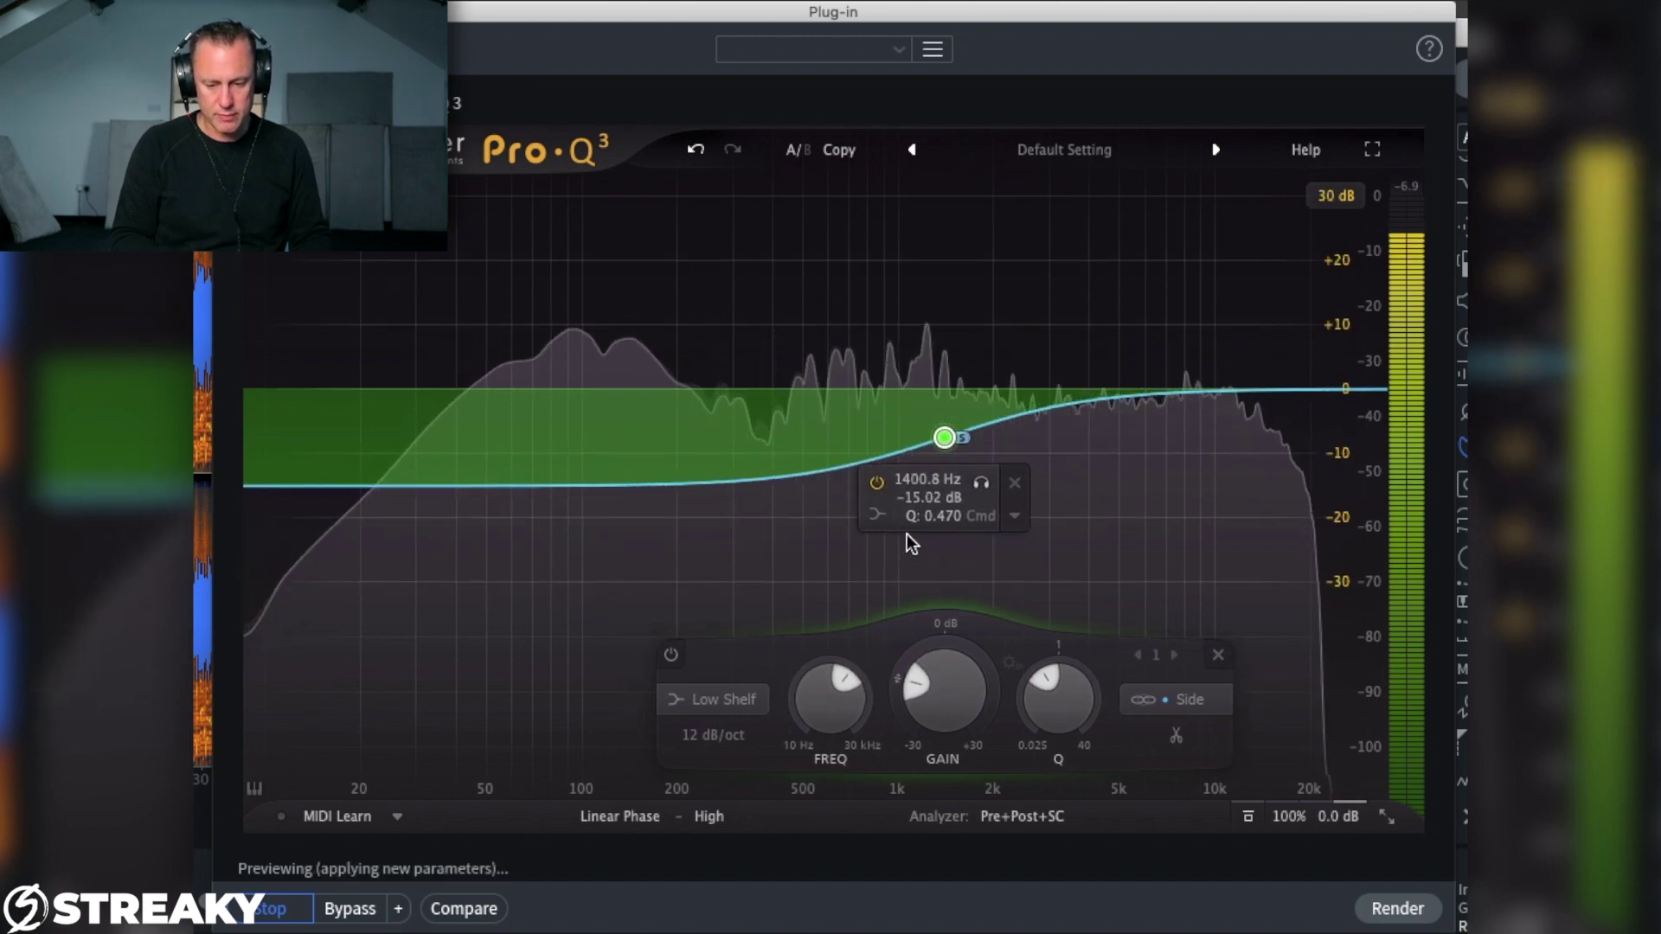
left_click(353, 910)
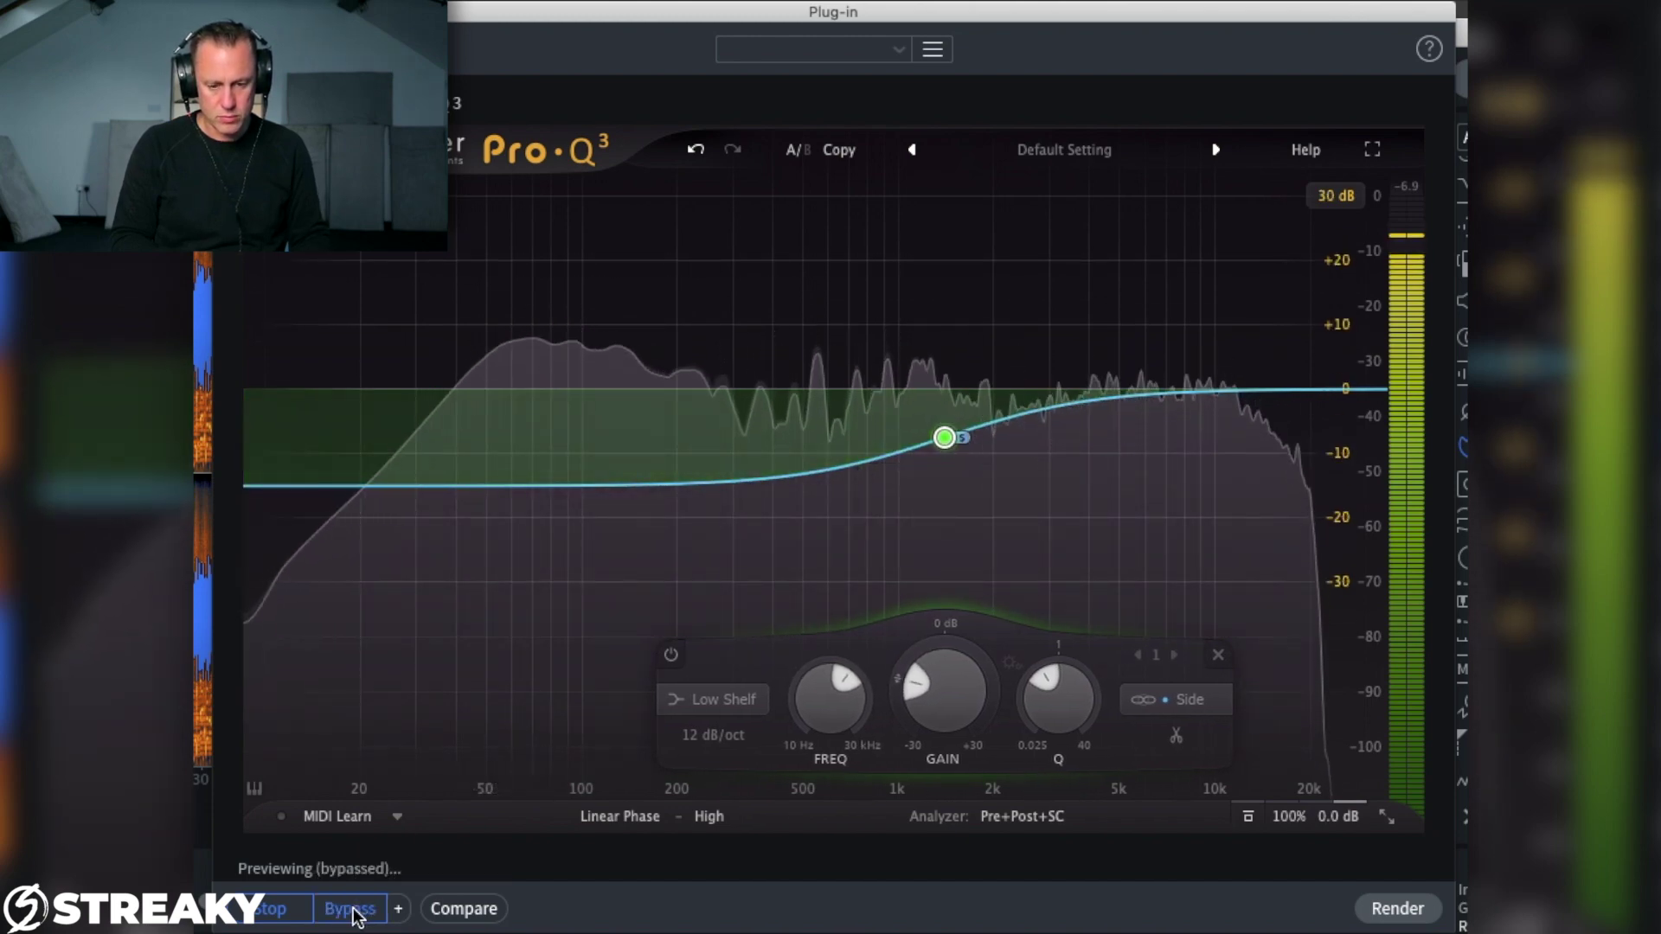
left_click(351, 910)
Step: Return the low shelf to about 28.5 Hz at -18.15 dB with a Q of about 0.758, and compare against bypass
left_click_drag(943, 441, 410, 454)
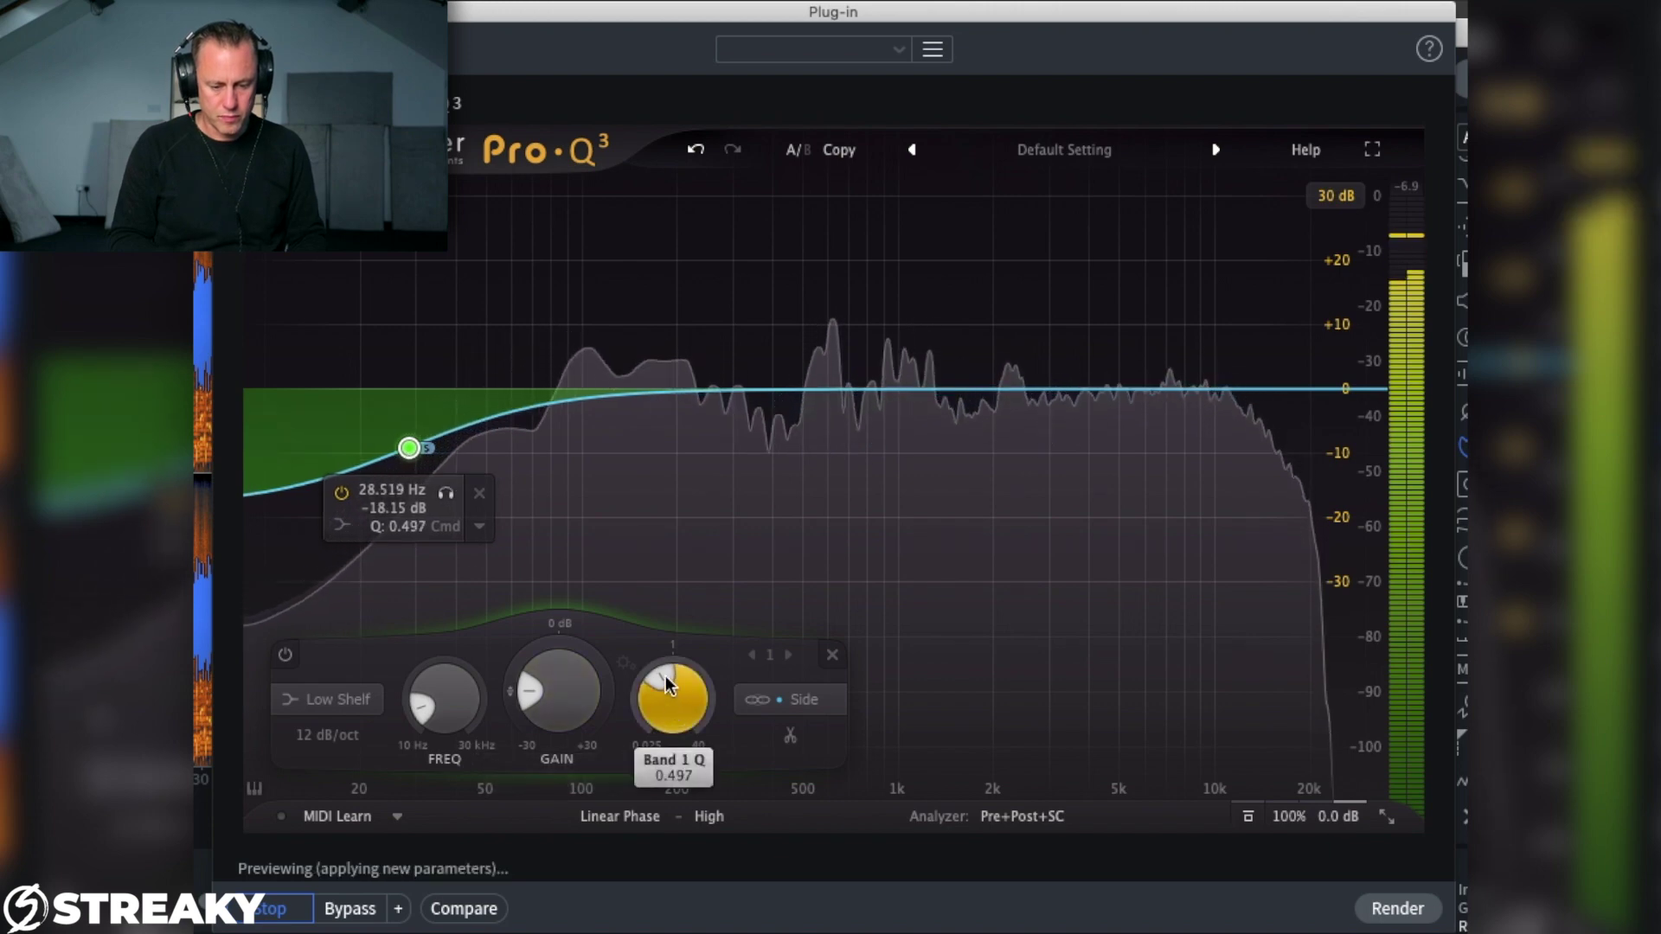
left_click(368, 914)
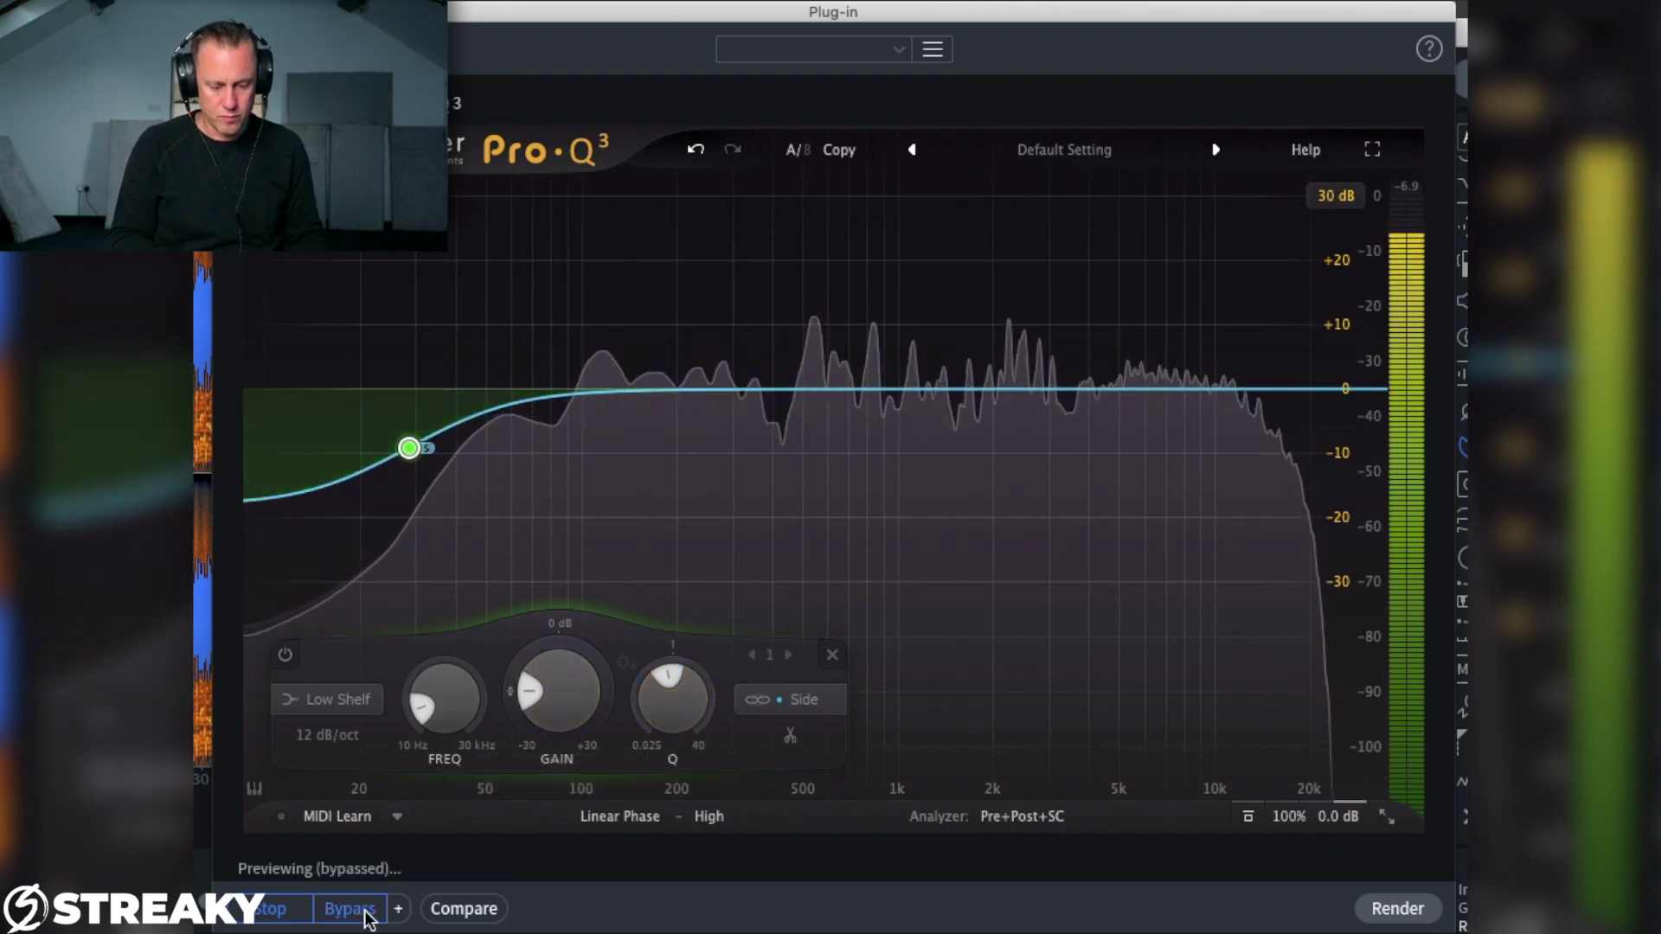
left_click(368, 914)
mouse_move(409, 447)
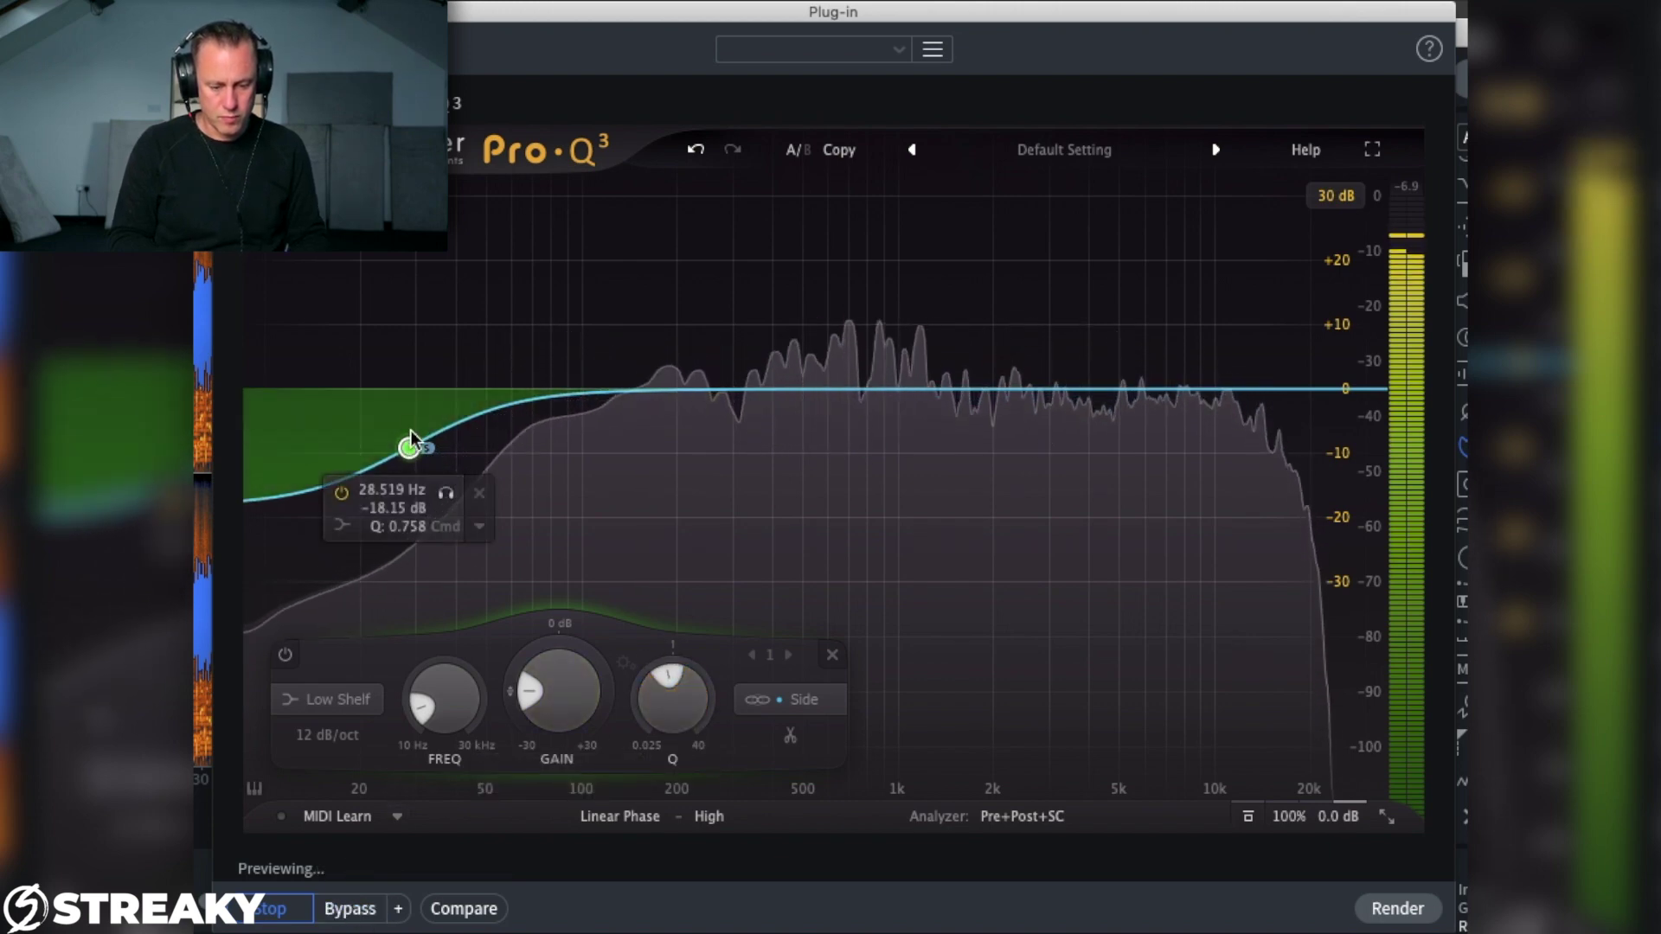
Step: Switch the low shelf band off and on to compare the sound during preview
left_click(345, 493)
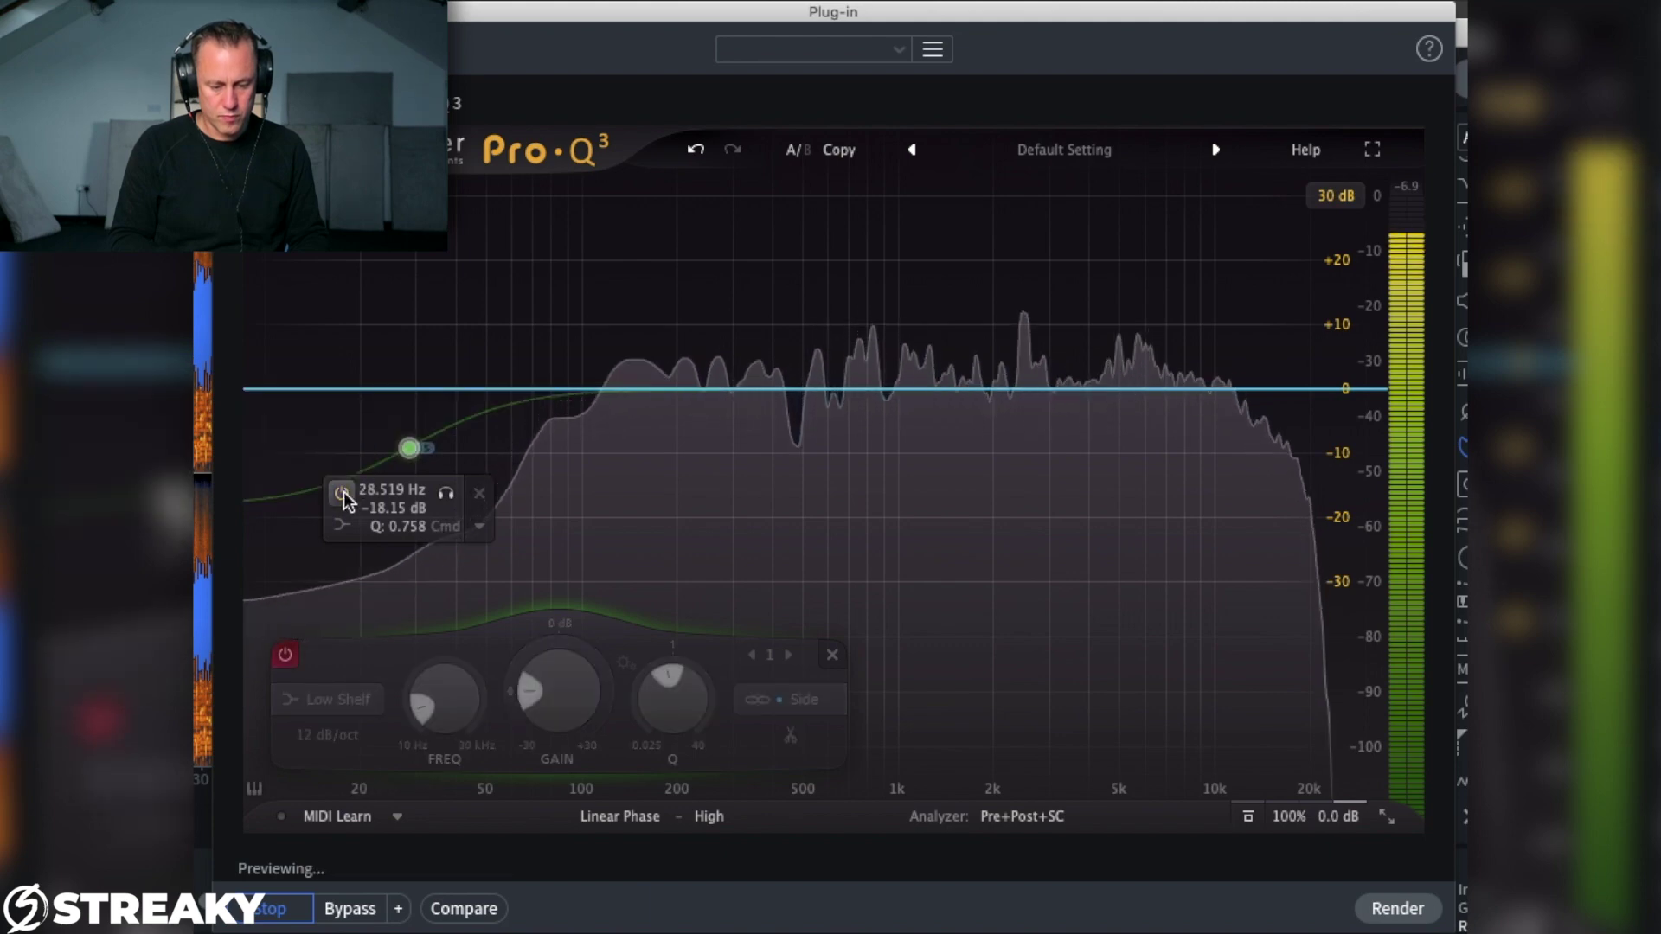
left_click(345, 492)
left_click(344, 492)
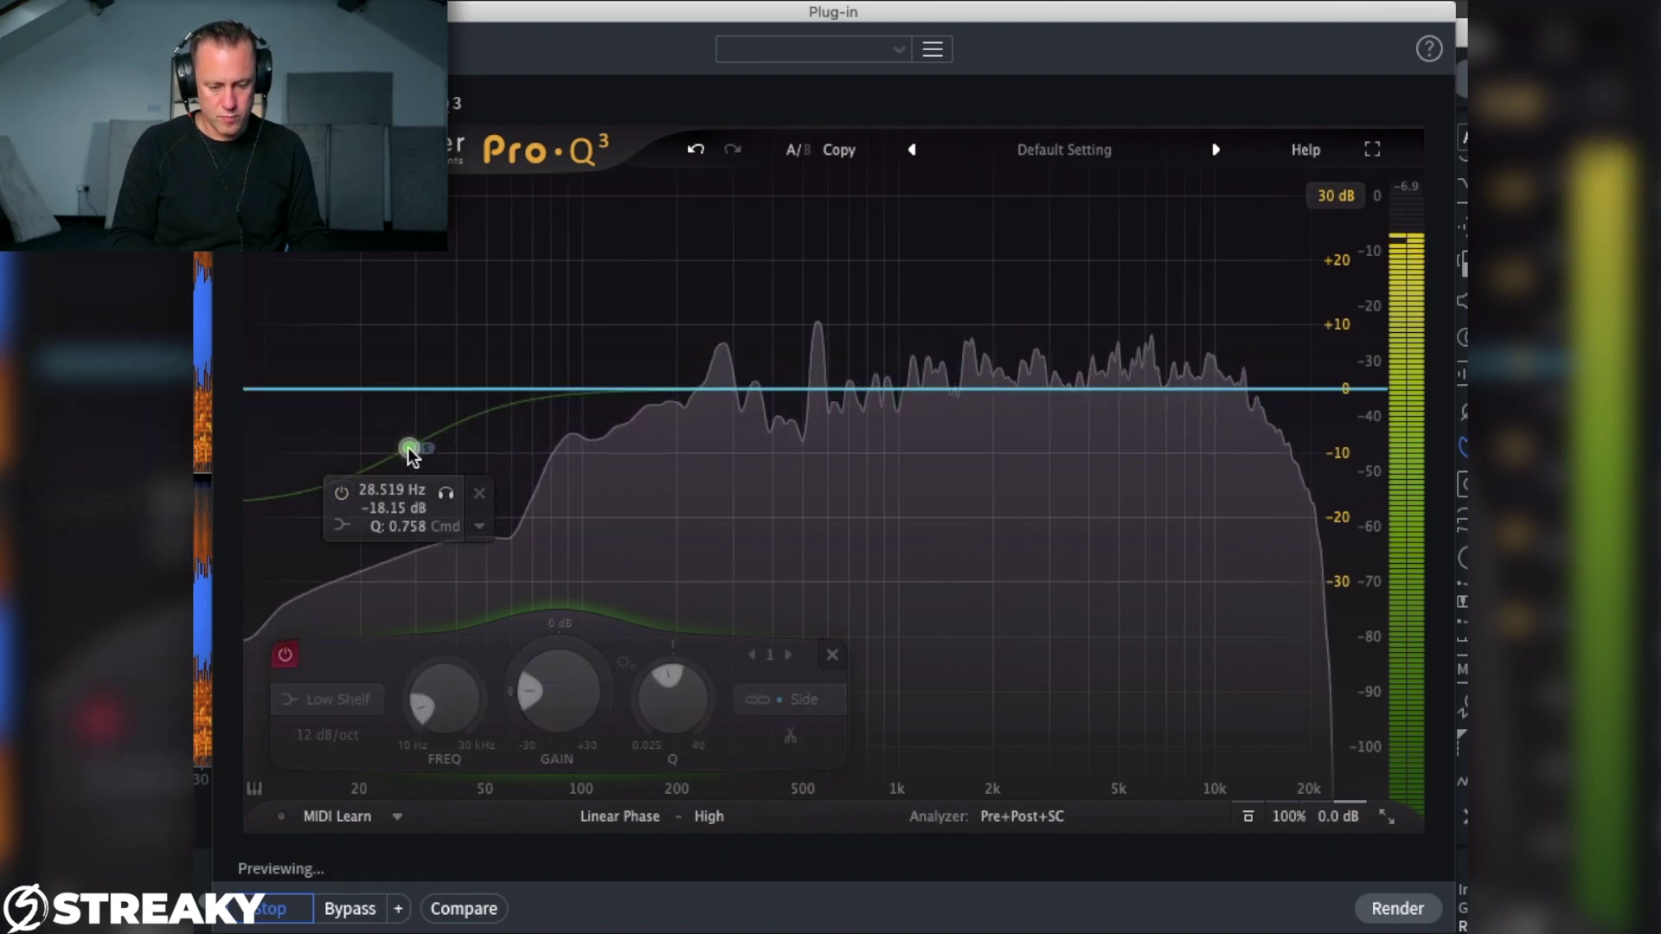
Step: Re-enable the low shelf, move it to about 45 Hz and -23.9 dB, and audition it off and on
left_click_drag(410, 450, 472, 456)
double_click(488, 449)
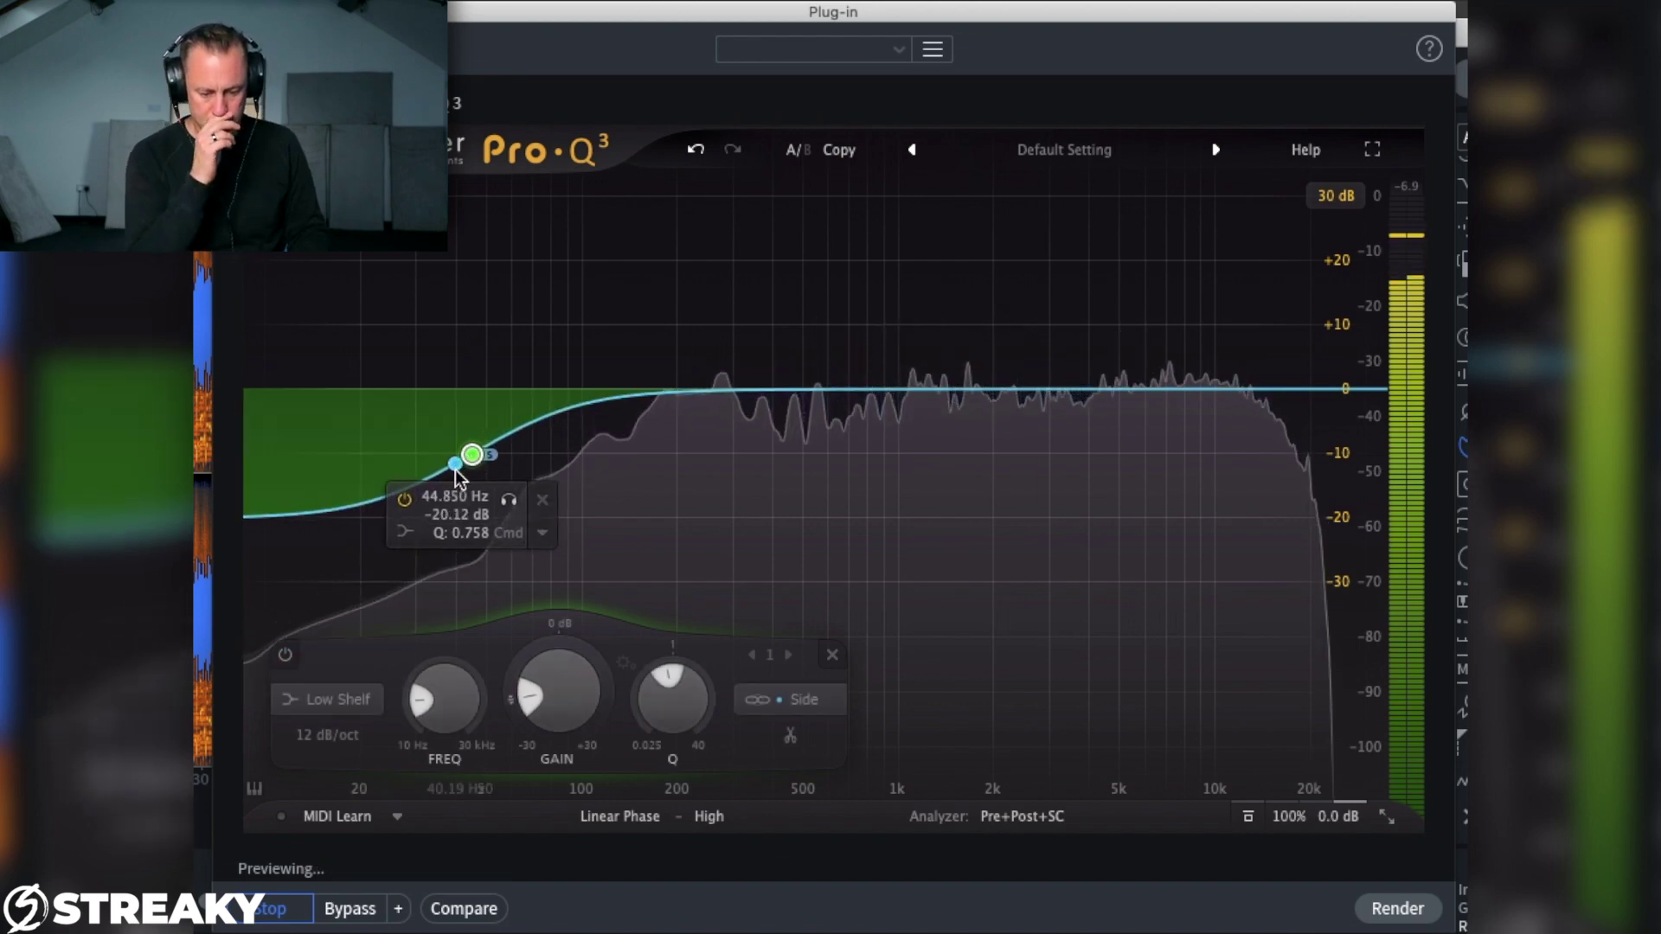
left_click_drag(473, 455, 473, 467)
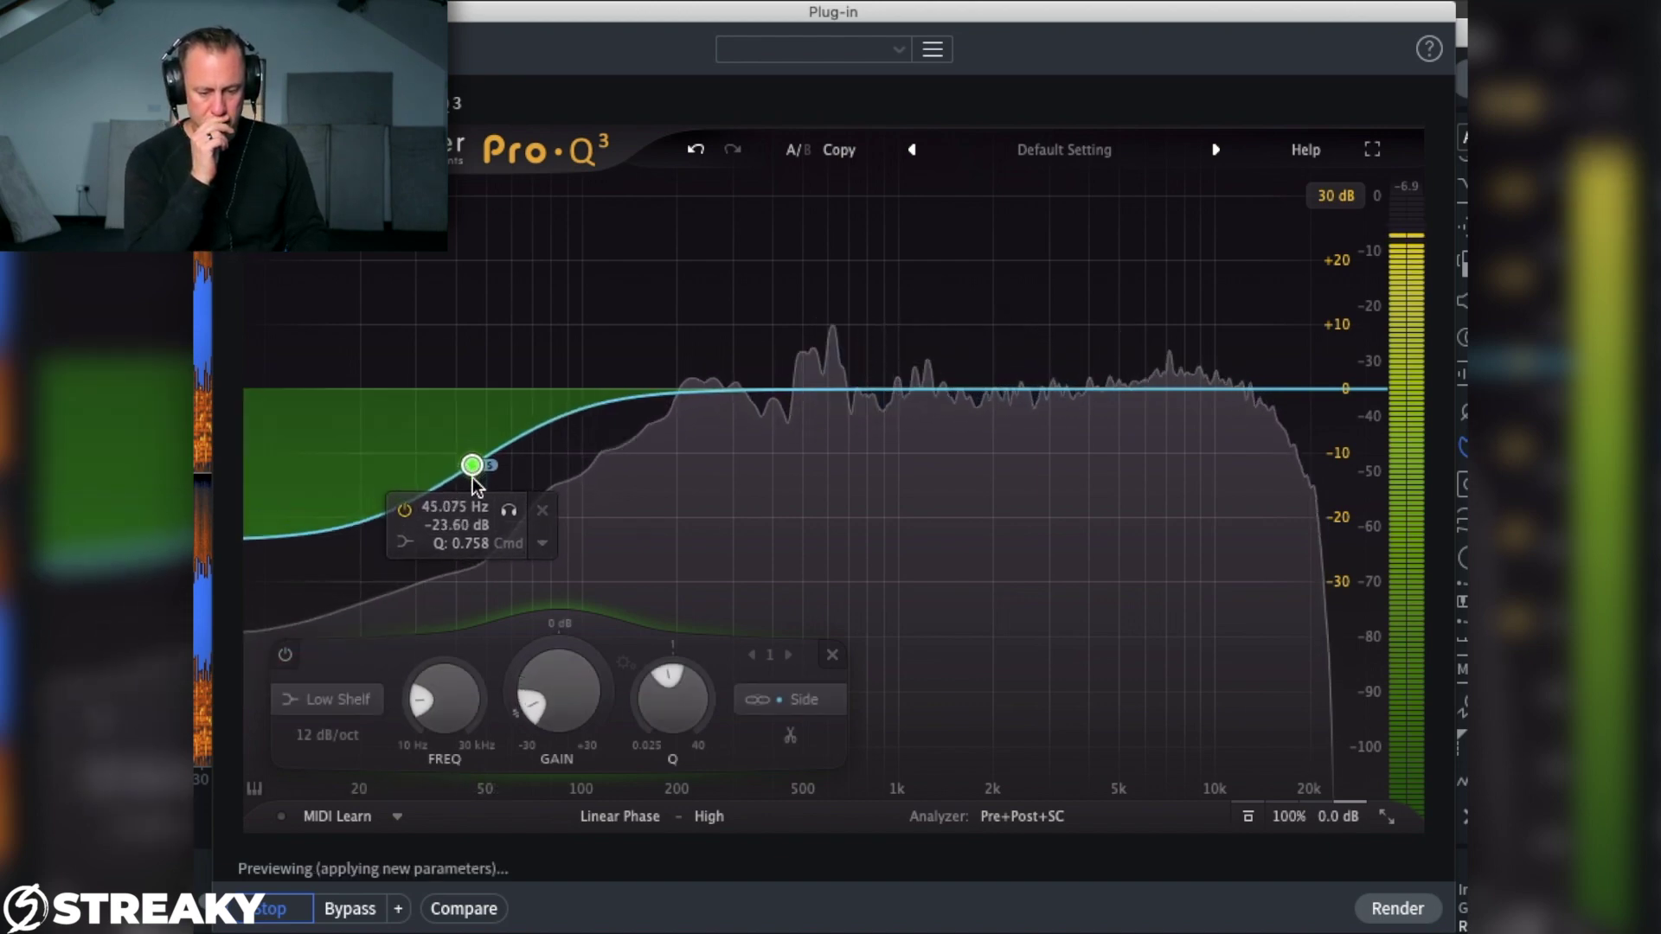
left_click(407, 514)
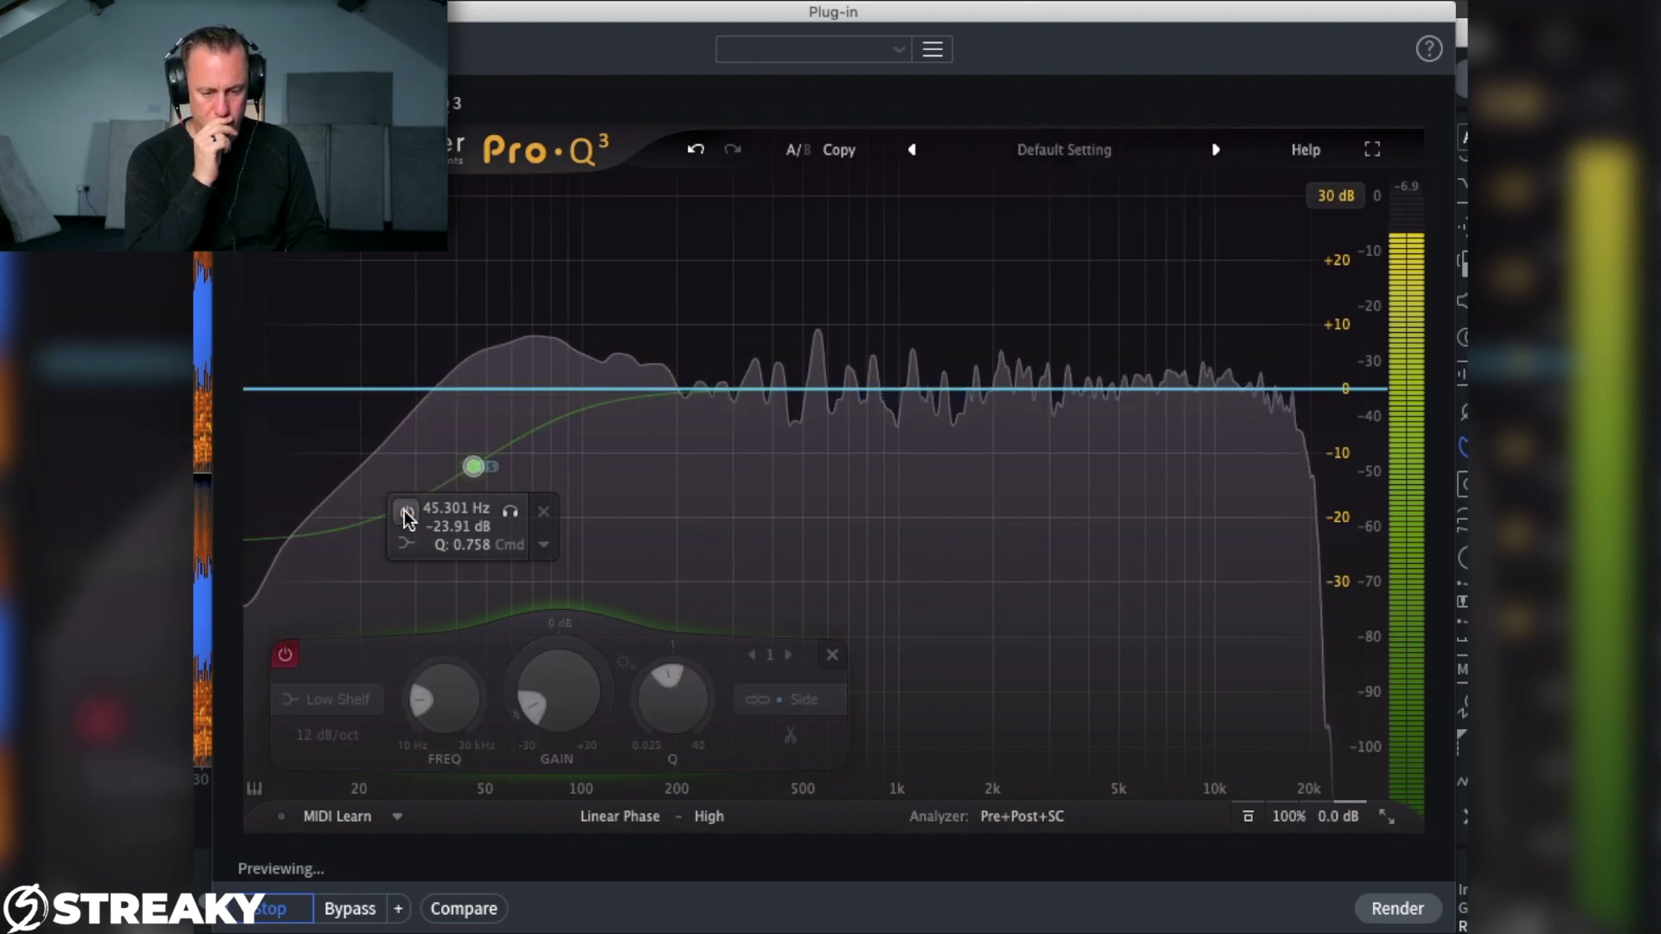
left_click(406, 514)
Step: Move the low shelf to about 36.8 Hz and -27 dB, and audition it off and on
left_click_drag(473, 466, 445, 483)
left_click(375, 519)
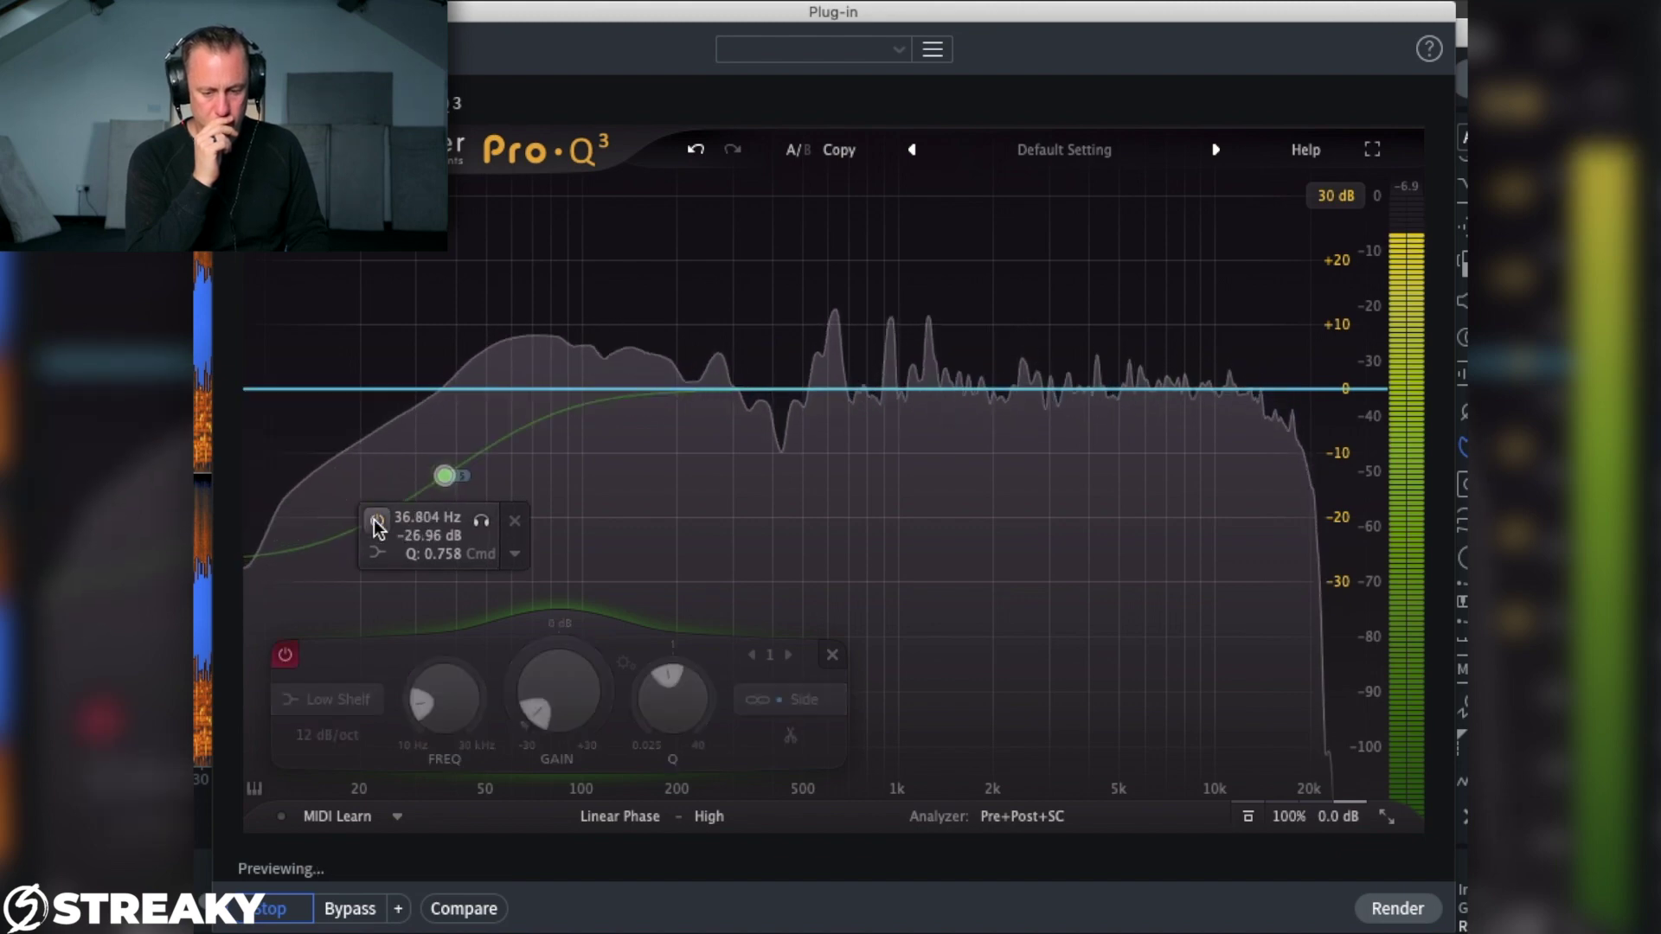
left_click(378, 521)
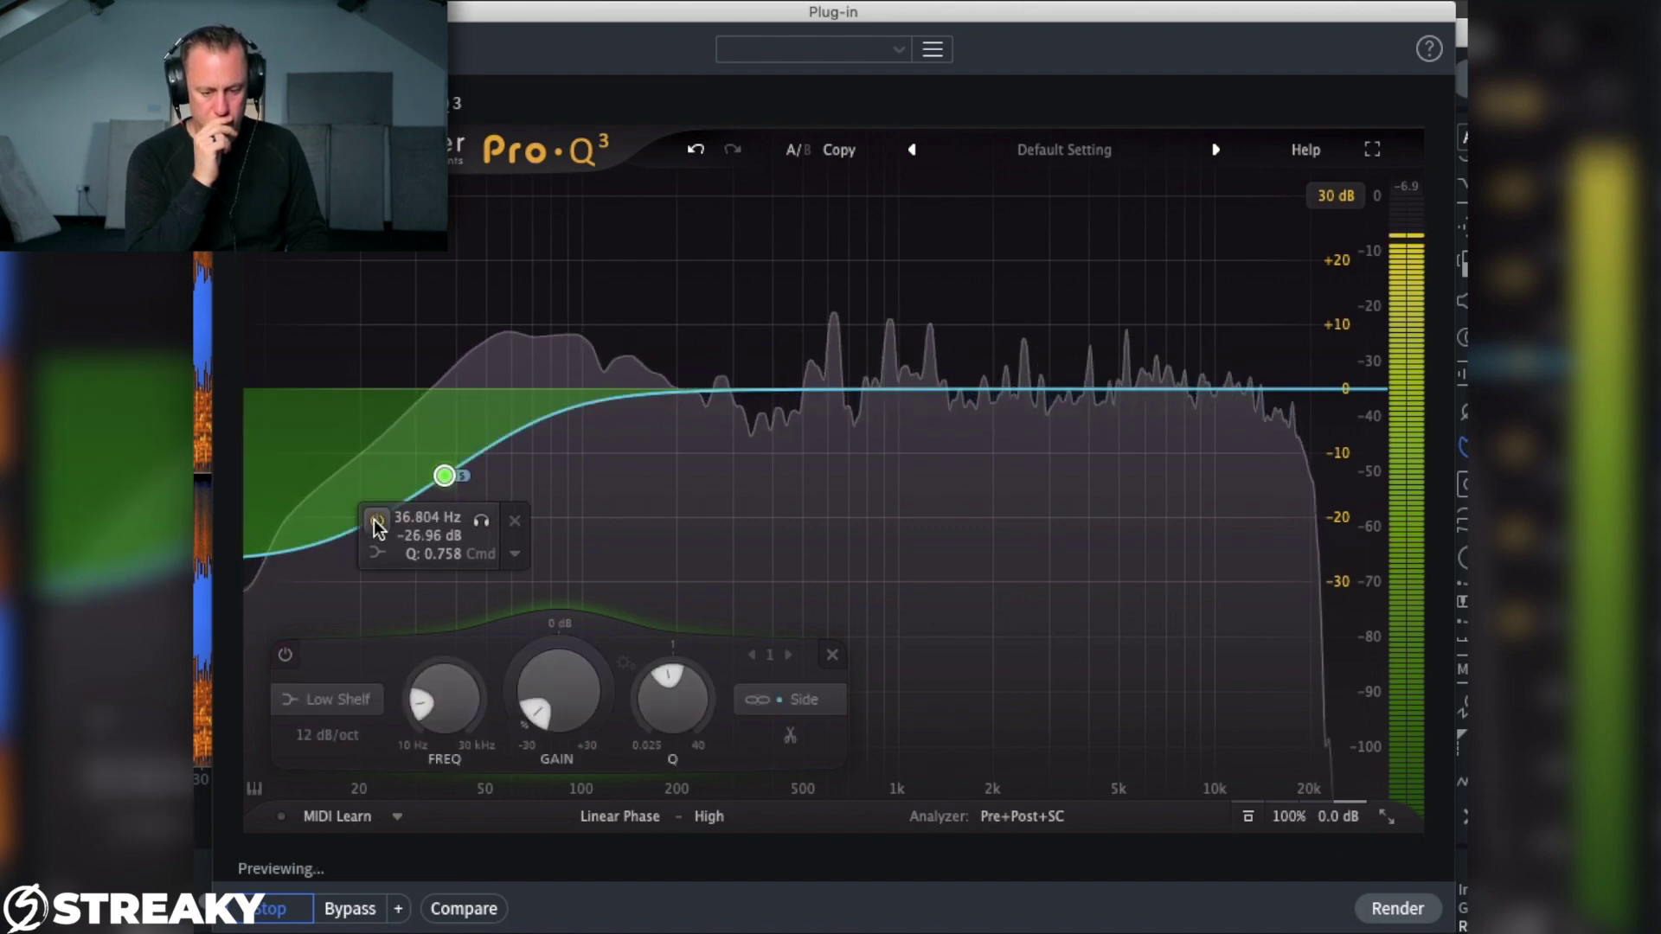
left_click(377, 521)
left_click(377, 521)
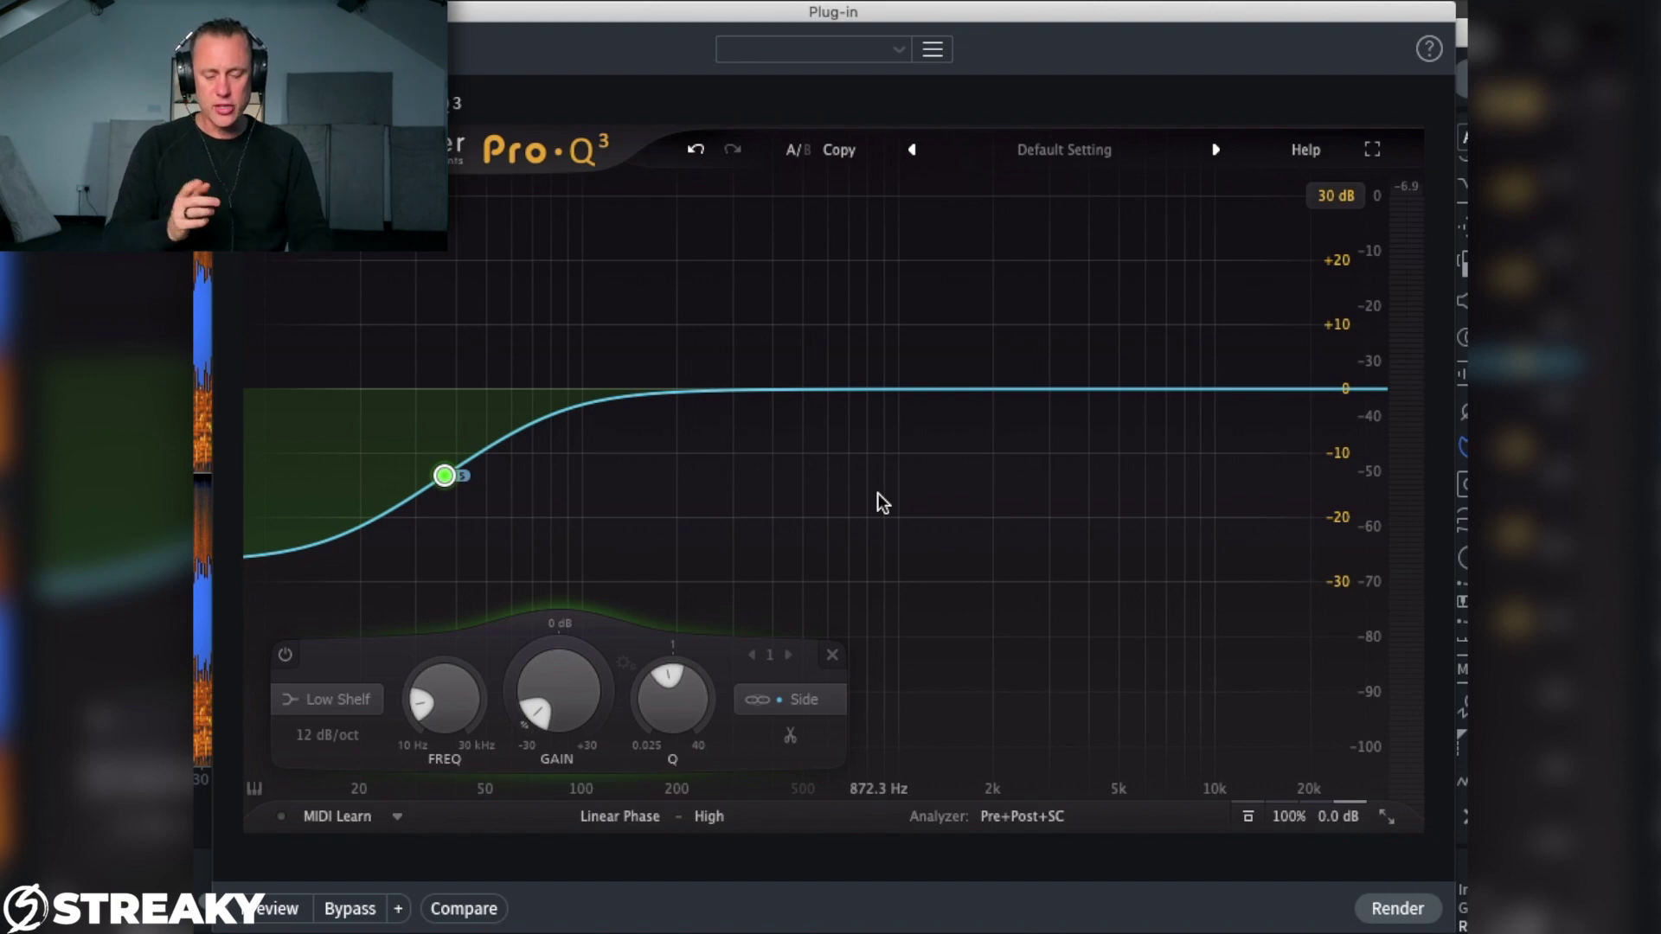
Step: Add a high shelf band on the side signal and adjust it to about 10.6 kHz with about +7.9 dB gain
left_click(1240, 390)
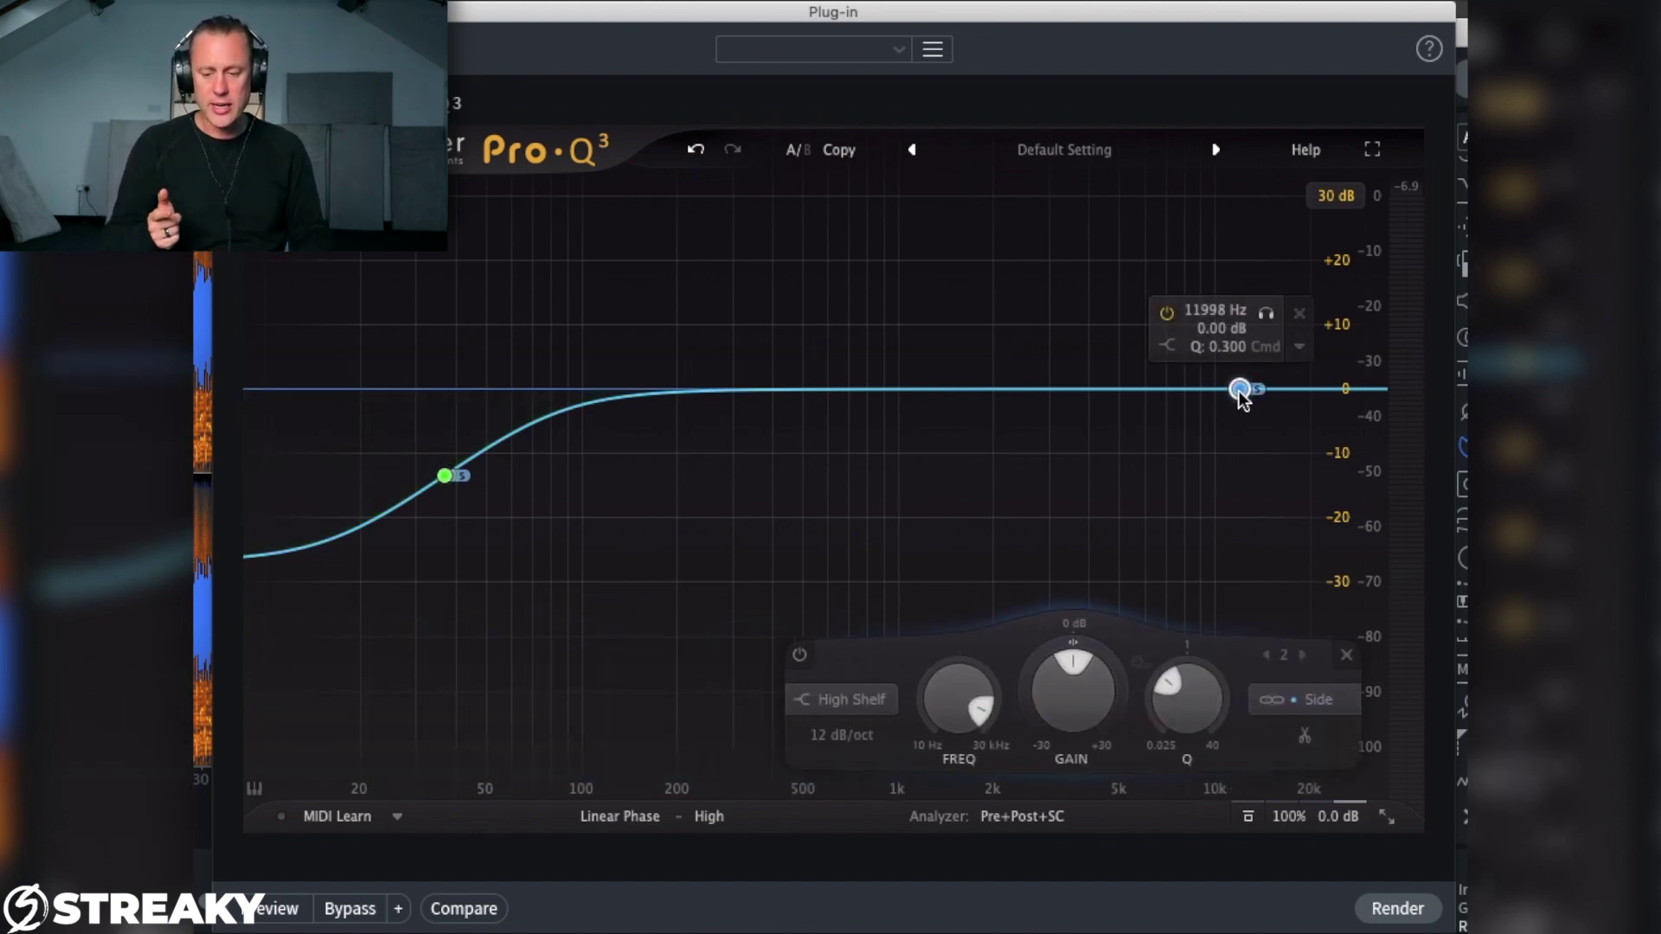
left_click_drag(1235, 384, 1225, 301)
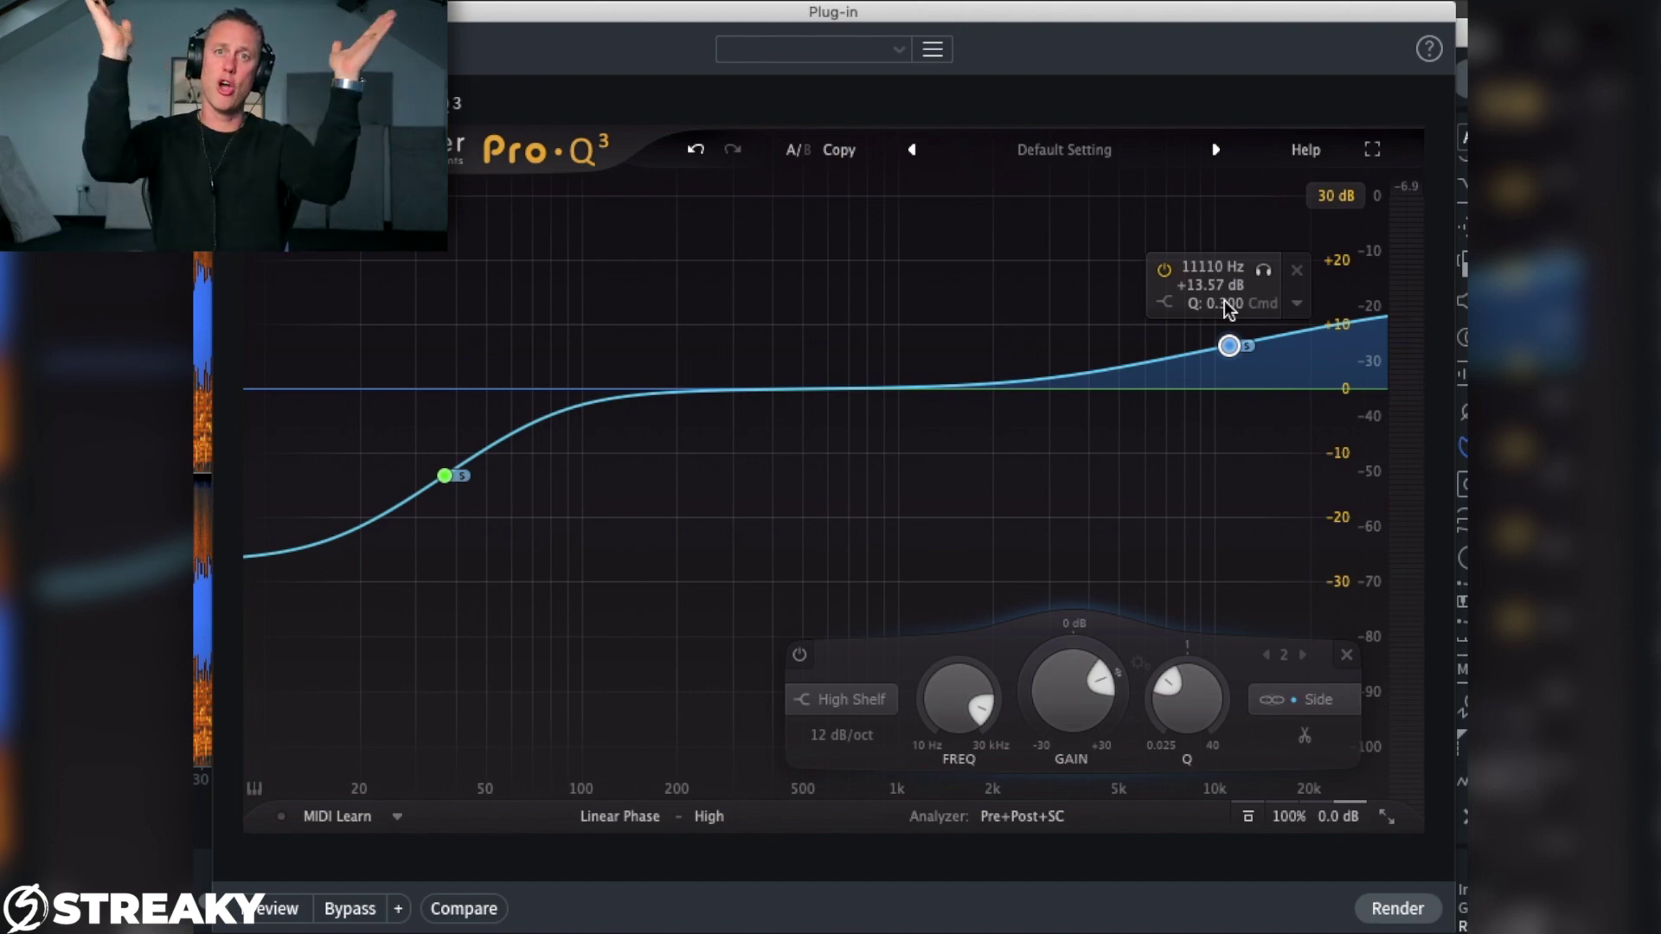
left_click_drag(1228, 347, 1224, 360)
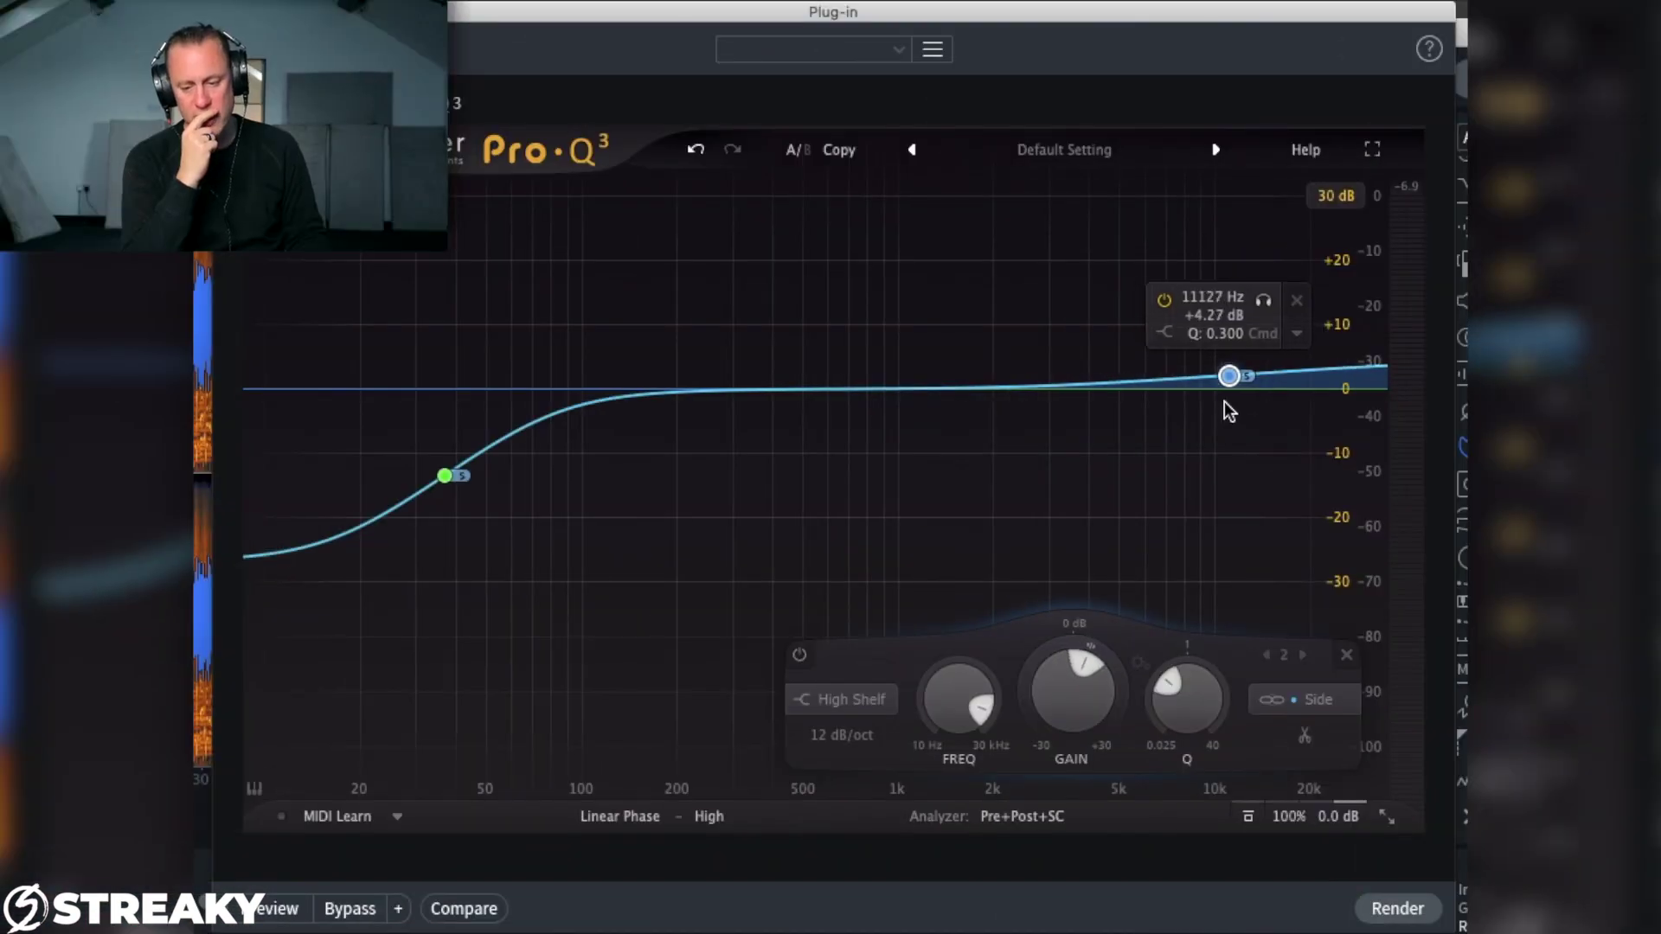
left_click_drag(1224, 401, 1219, 390)
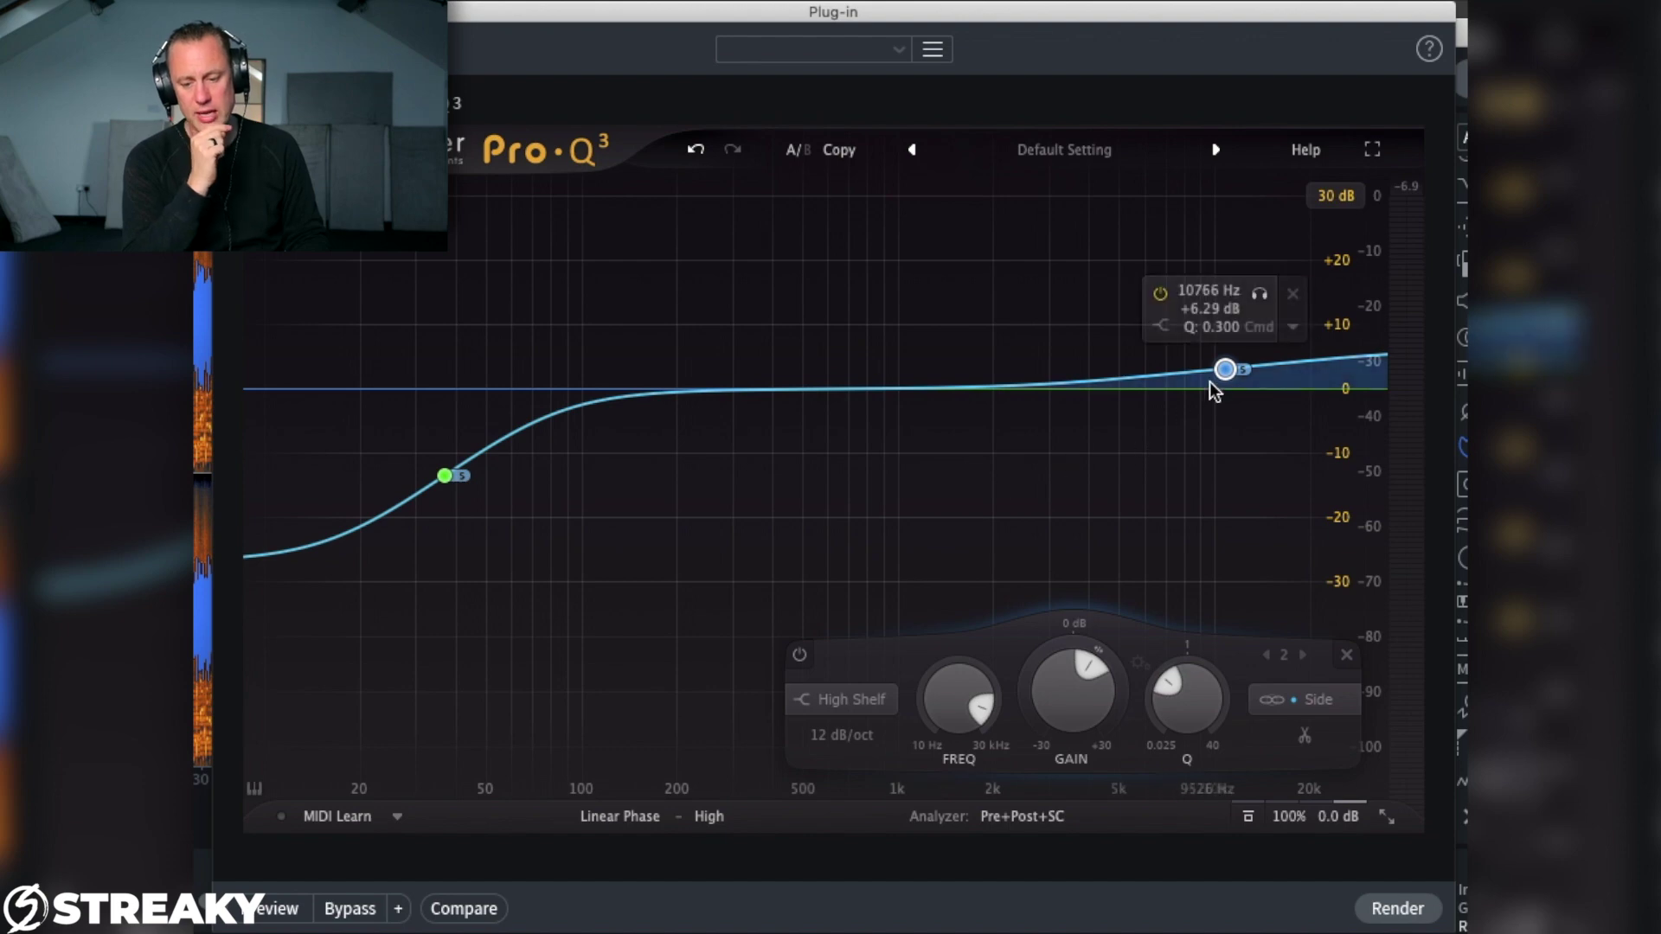
left_click_drag(1221, 368, 1218, 361)
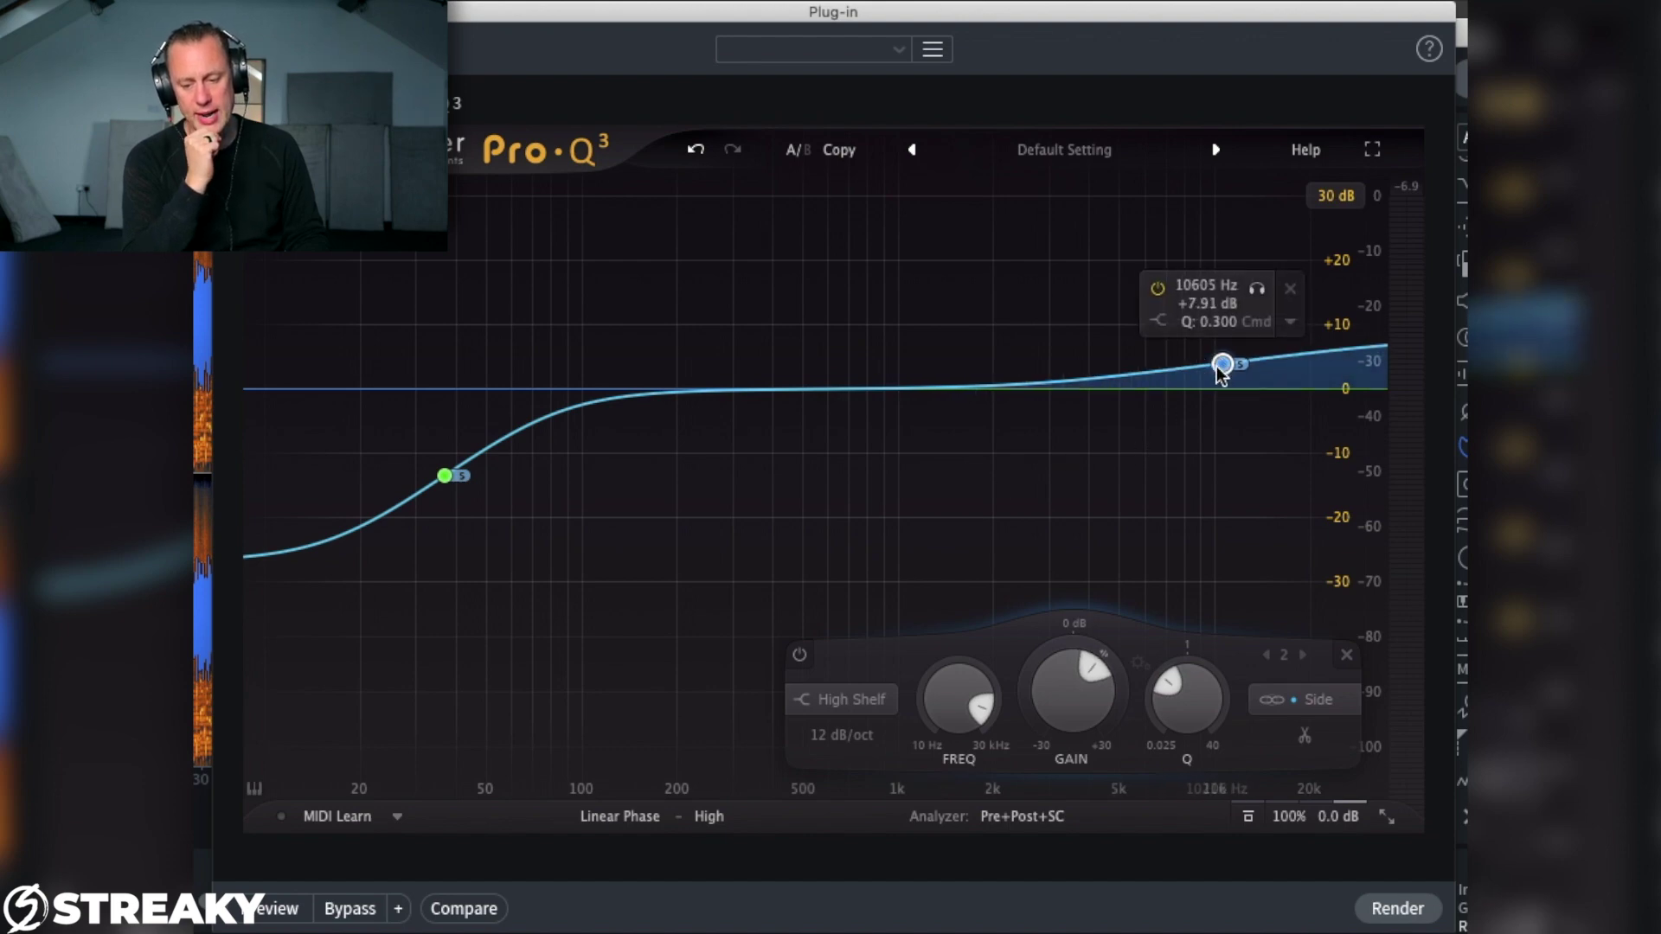
Step: Raise the high shelf's Q to about 0.965 and, while previewing, move it to about 5.8 kHz and +13.7 dB
left_click_drag(1189, 702, 1166, 621)
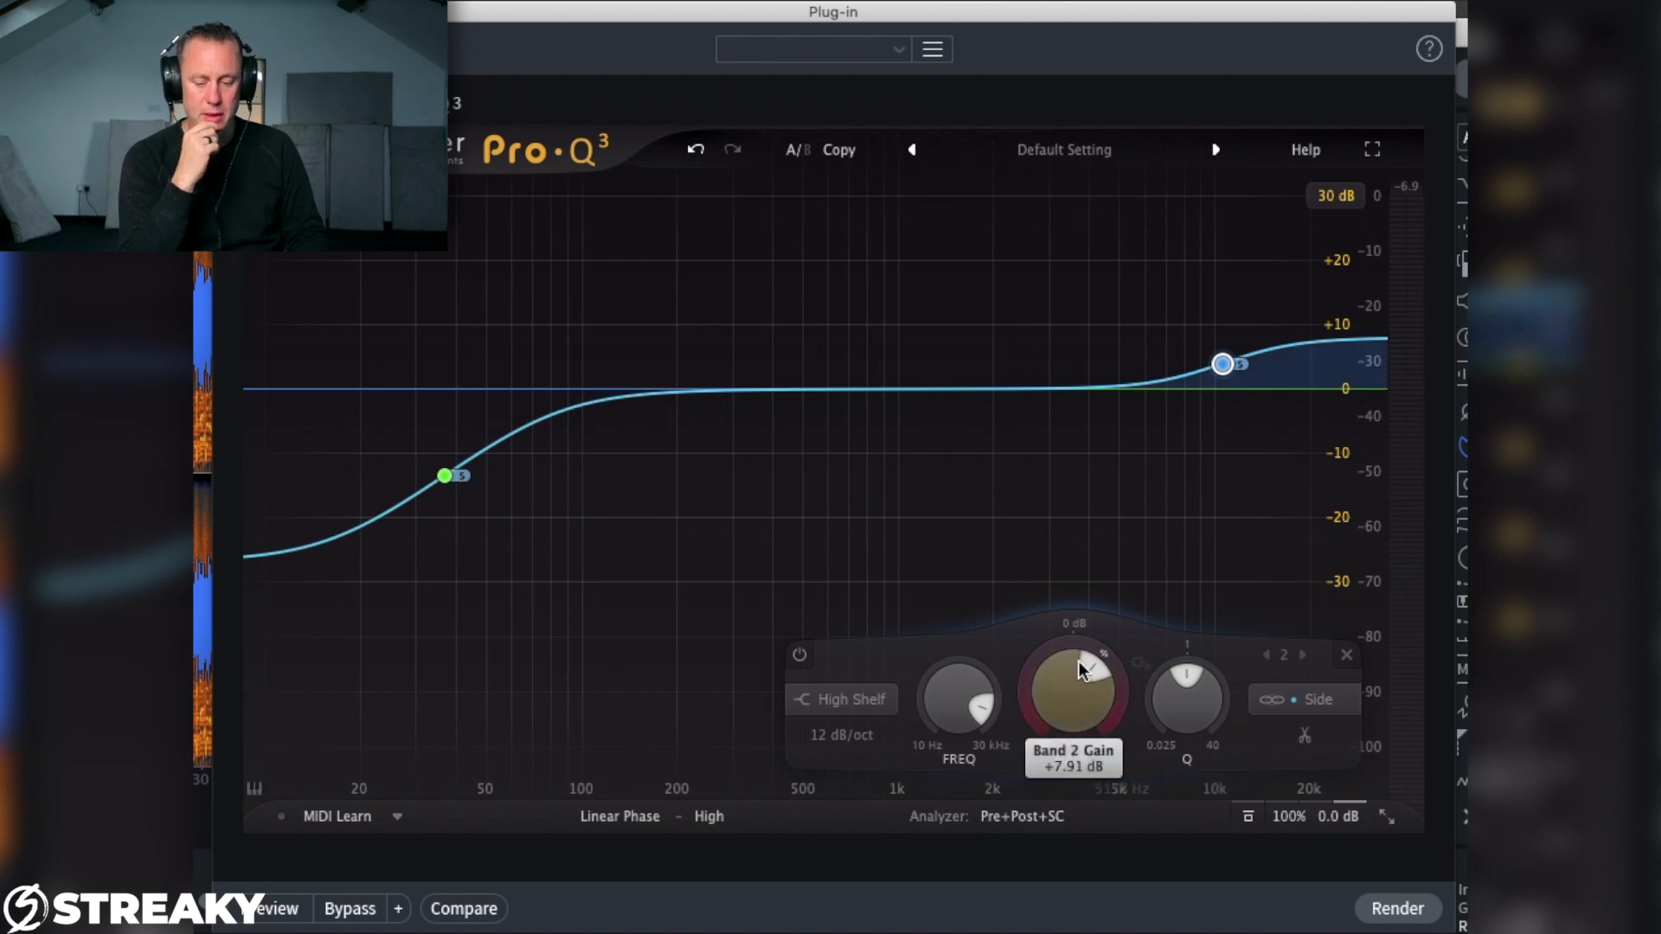
left_click(270, 911)
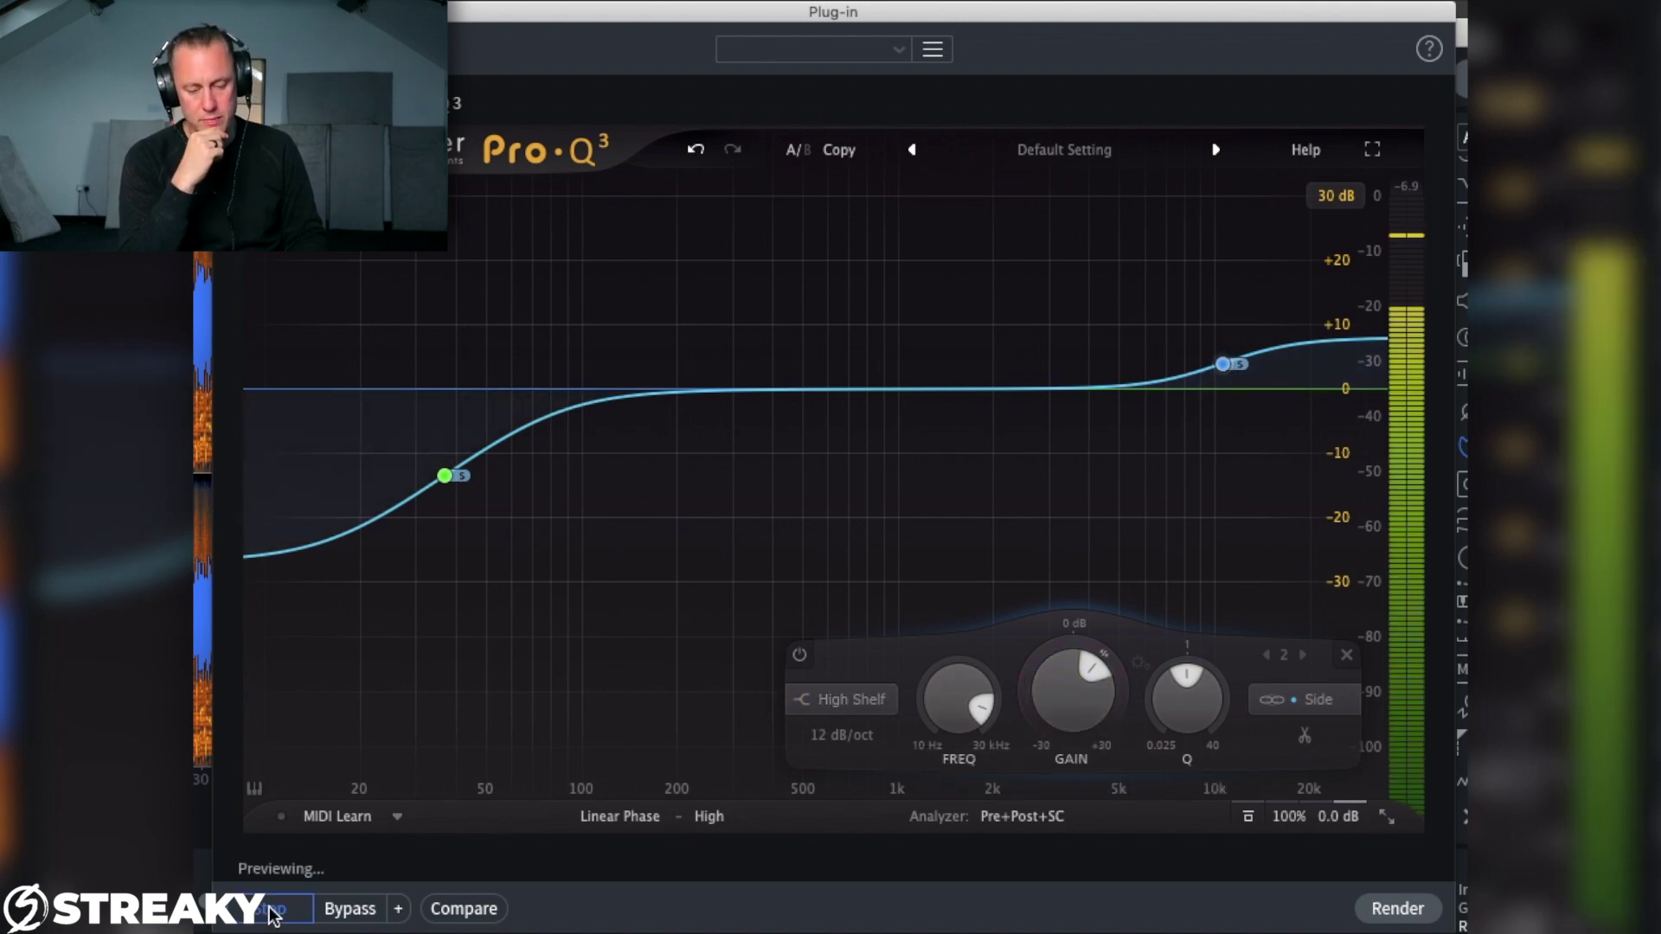
left_click_drag(1222, 363, 1133, 318)
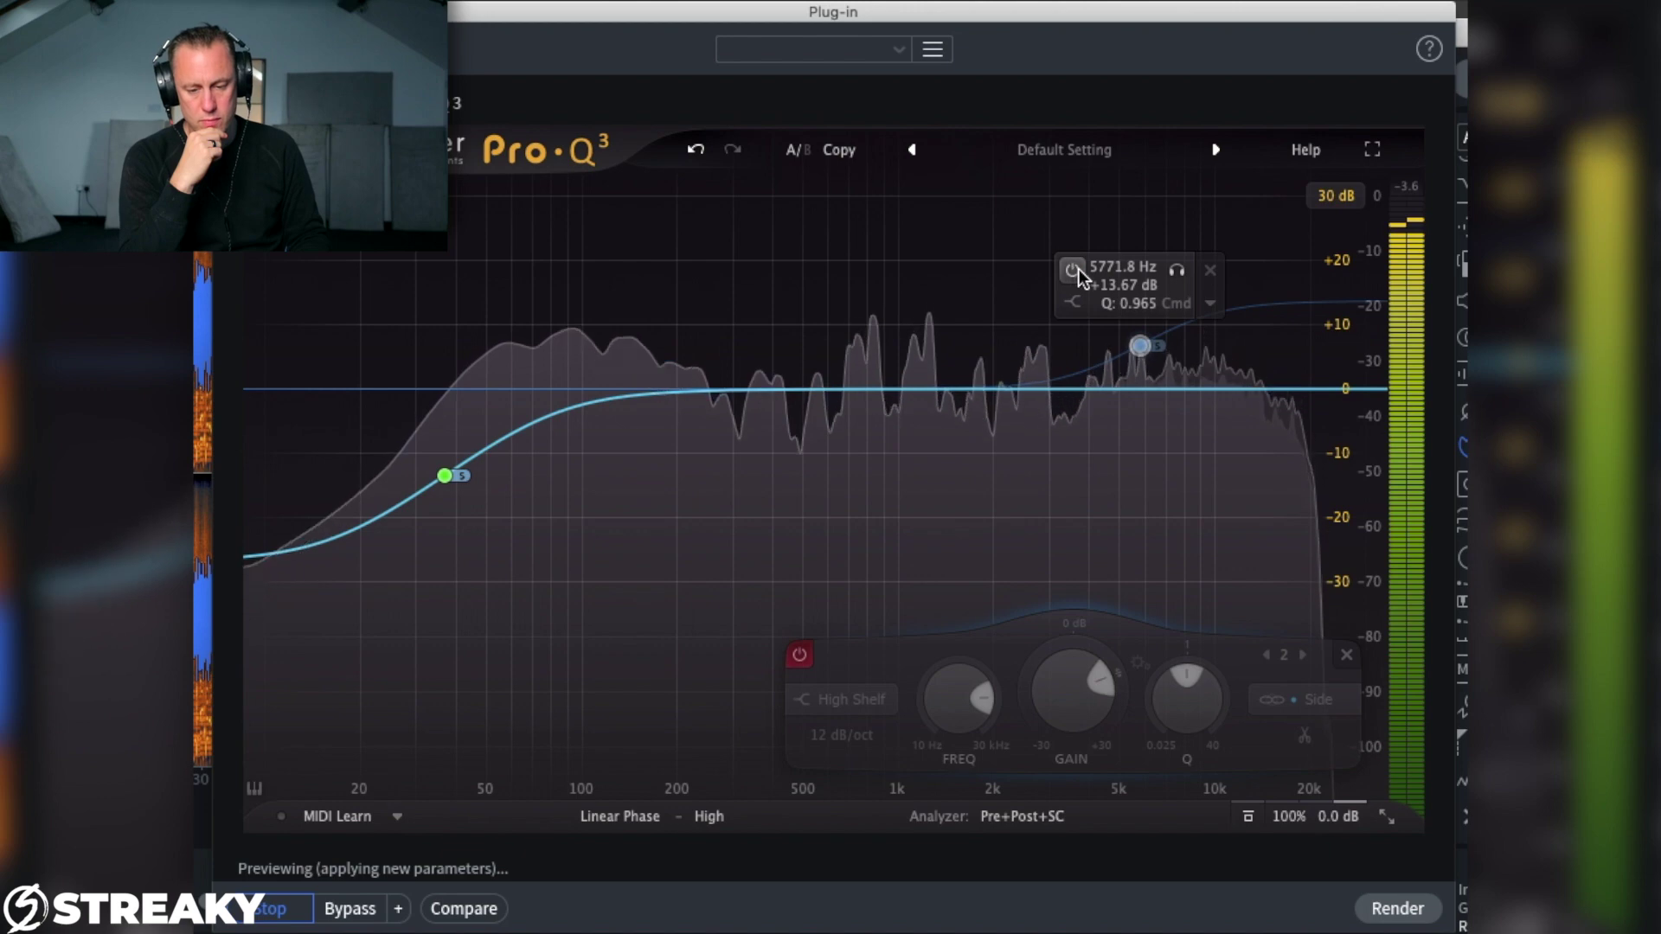
Step: Lower the side high shelf's Q to 0.454, move it to about 13.4 kHz and +4.6 dB, and audition it off and on
scroll(1146, 346, "down", 5)
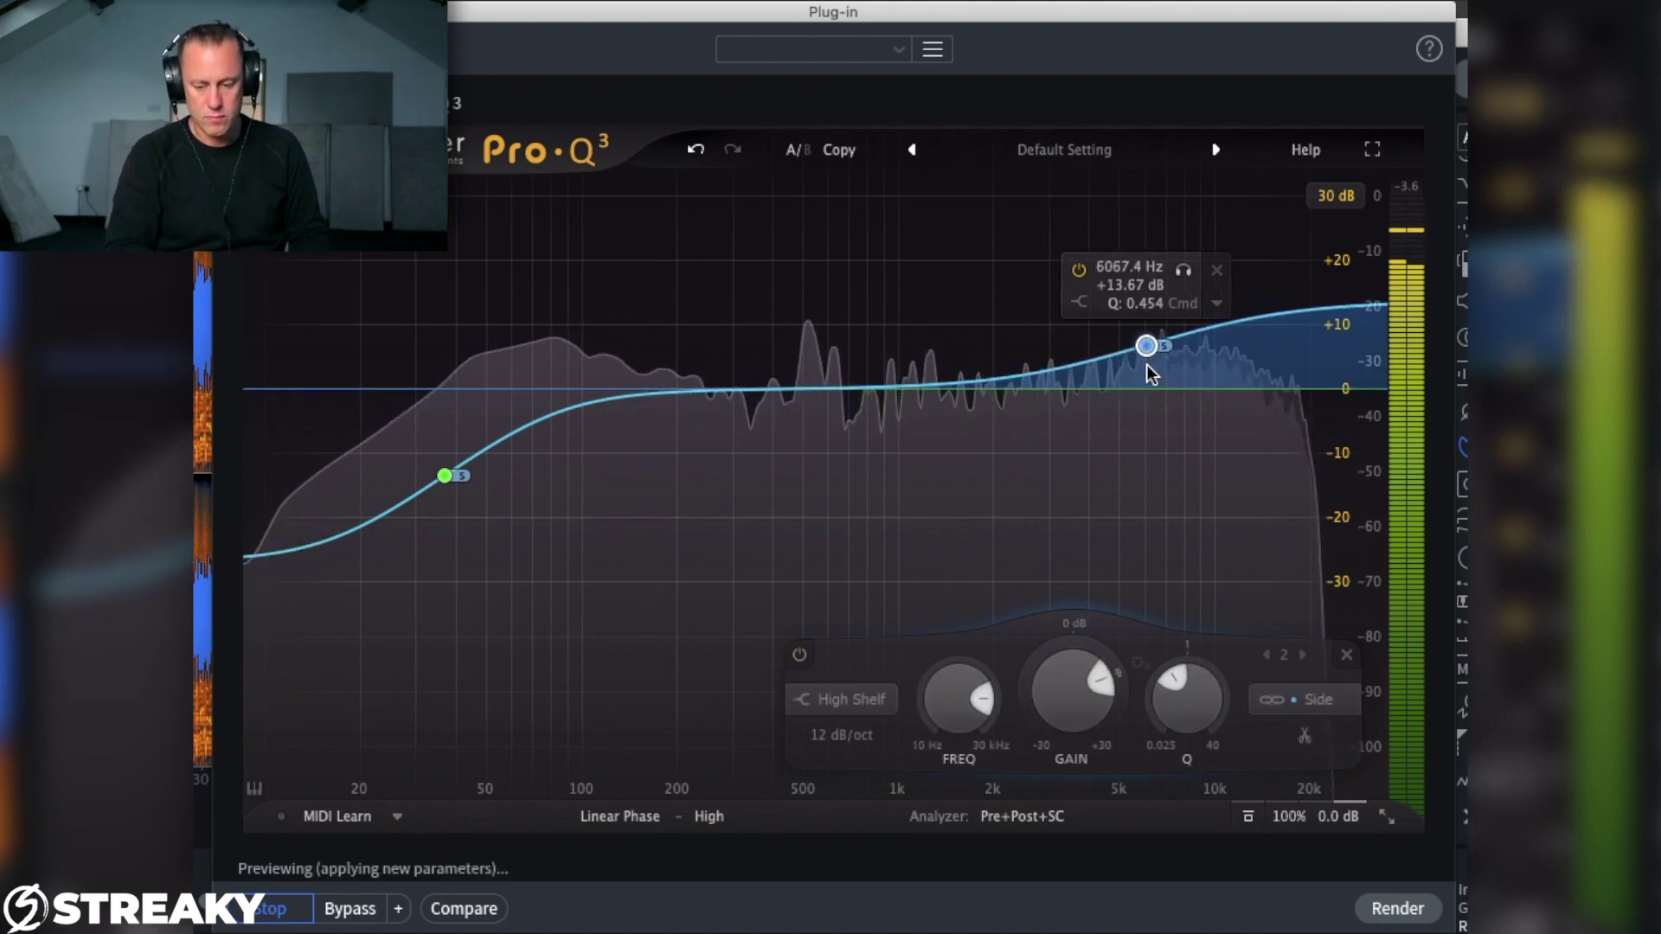
left_click_drag(1149, 367, 1254, 407)
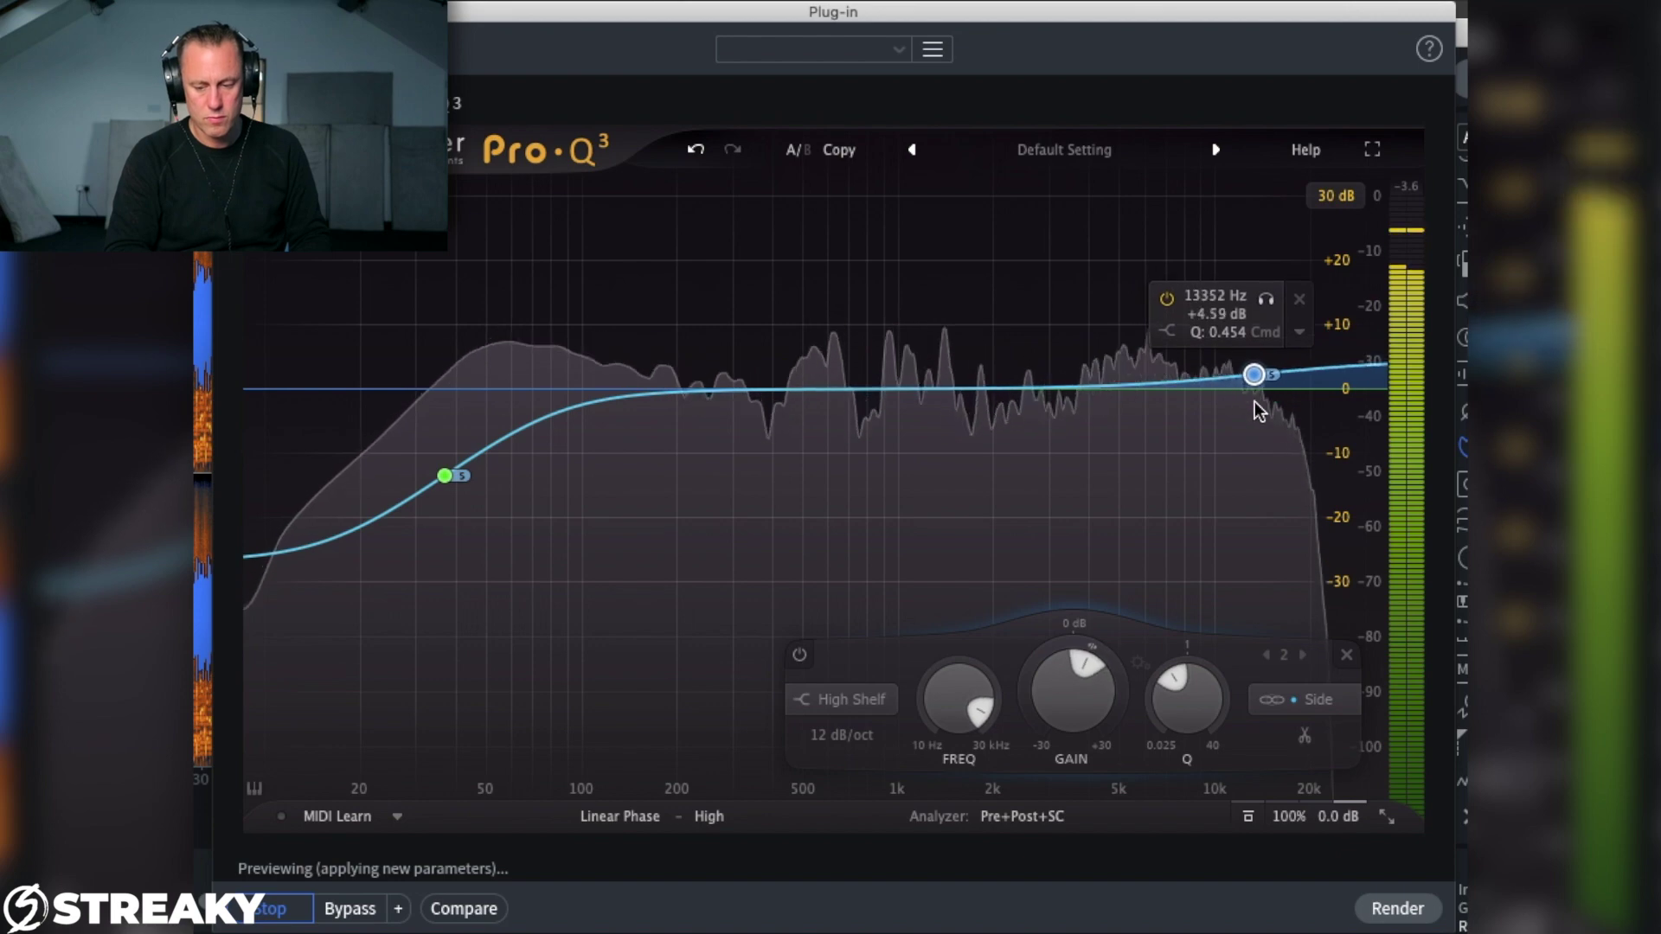
left_click(1167, 299)
left_click(1166, 300)
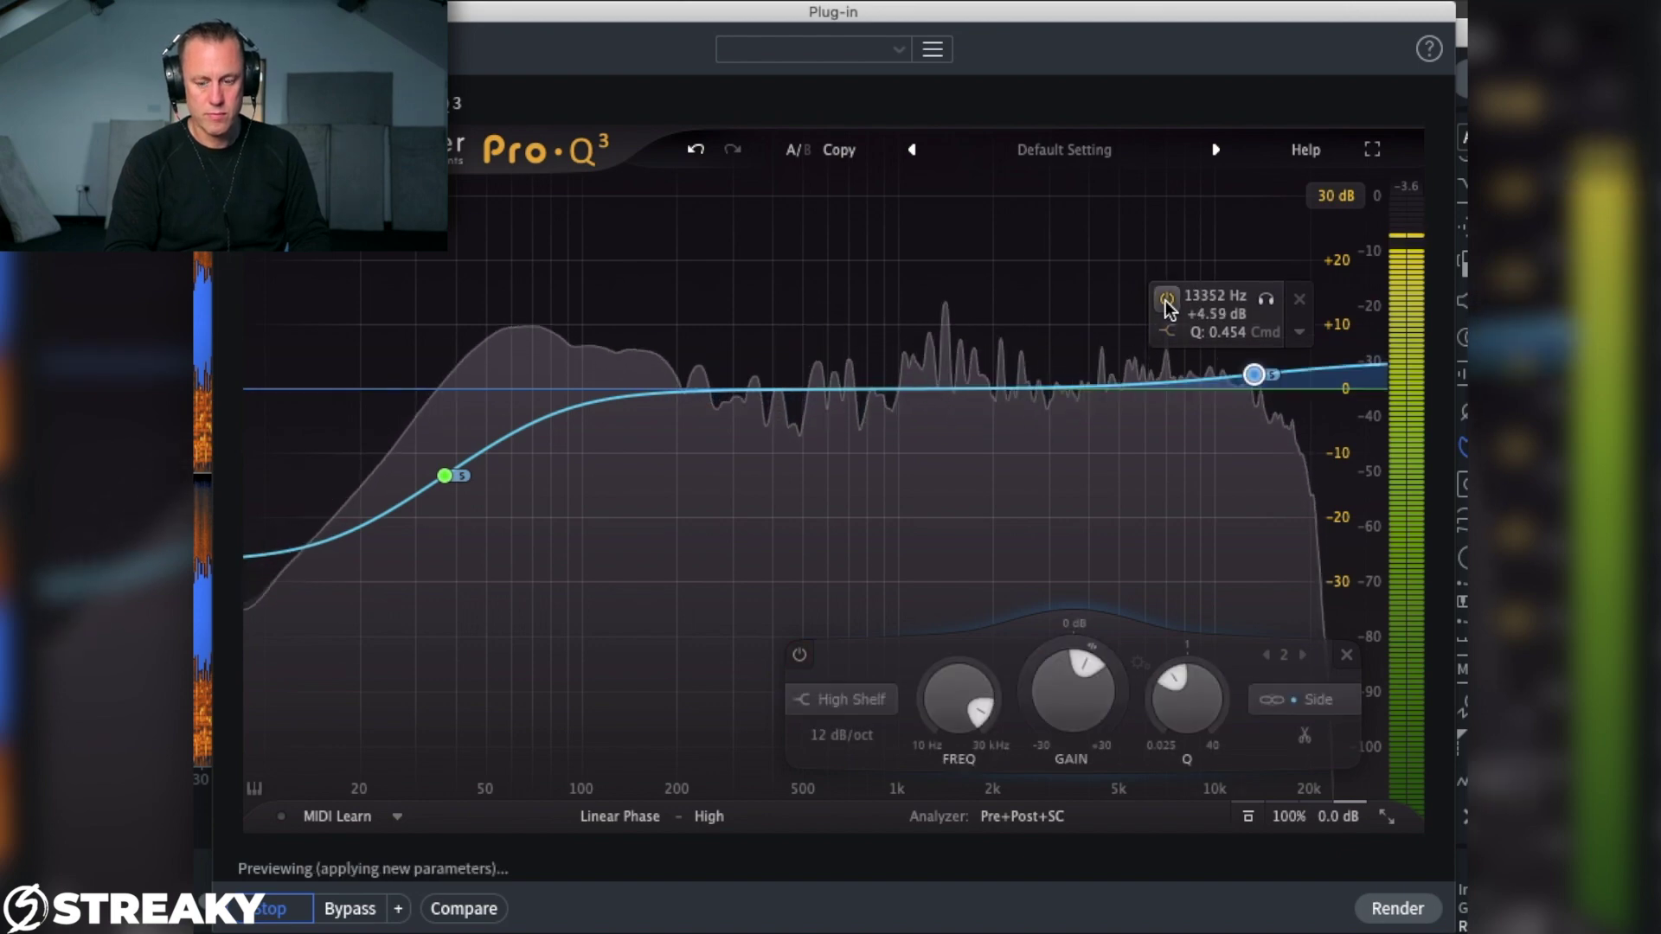
Step: Move the side high shelf to about 12.8 kHz and +7.6 dB, and audition it off and on
left_click_drag(1216, 314, 1207, 323)
left_click(1168, 290)
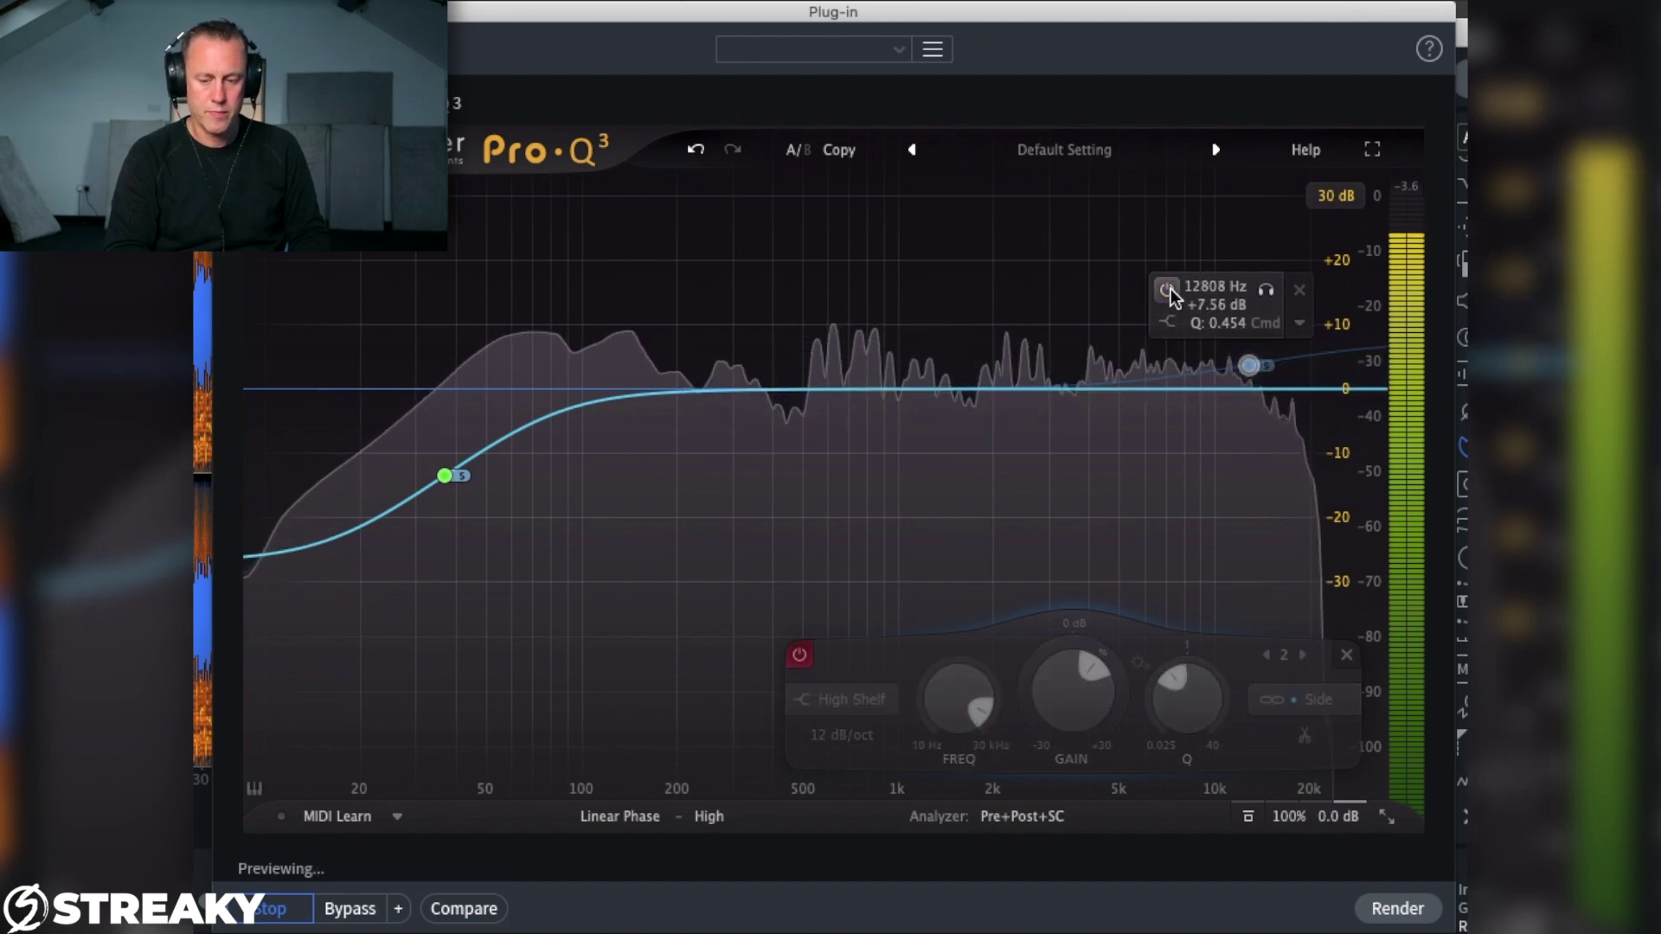
left_click(1168, 290)
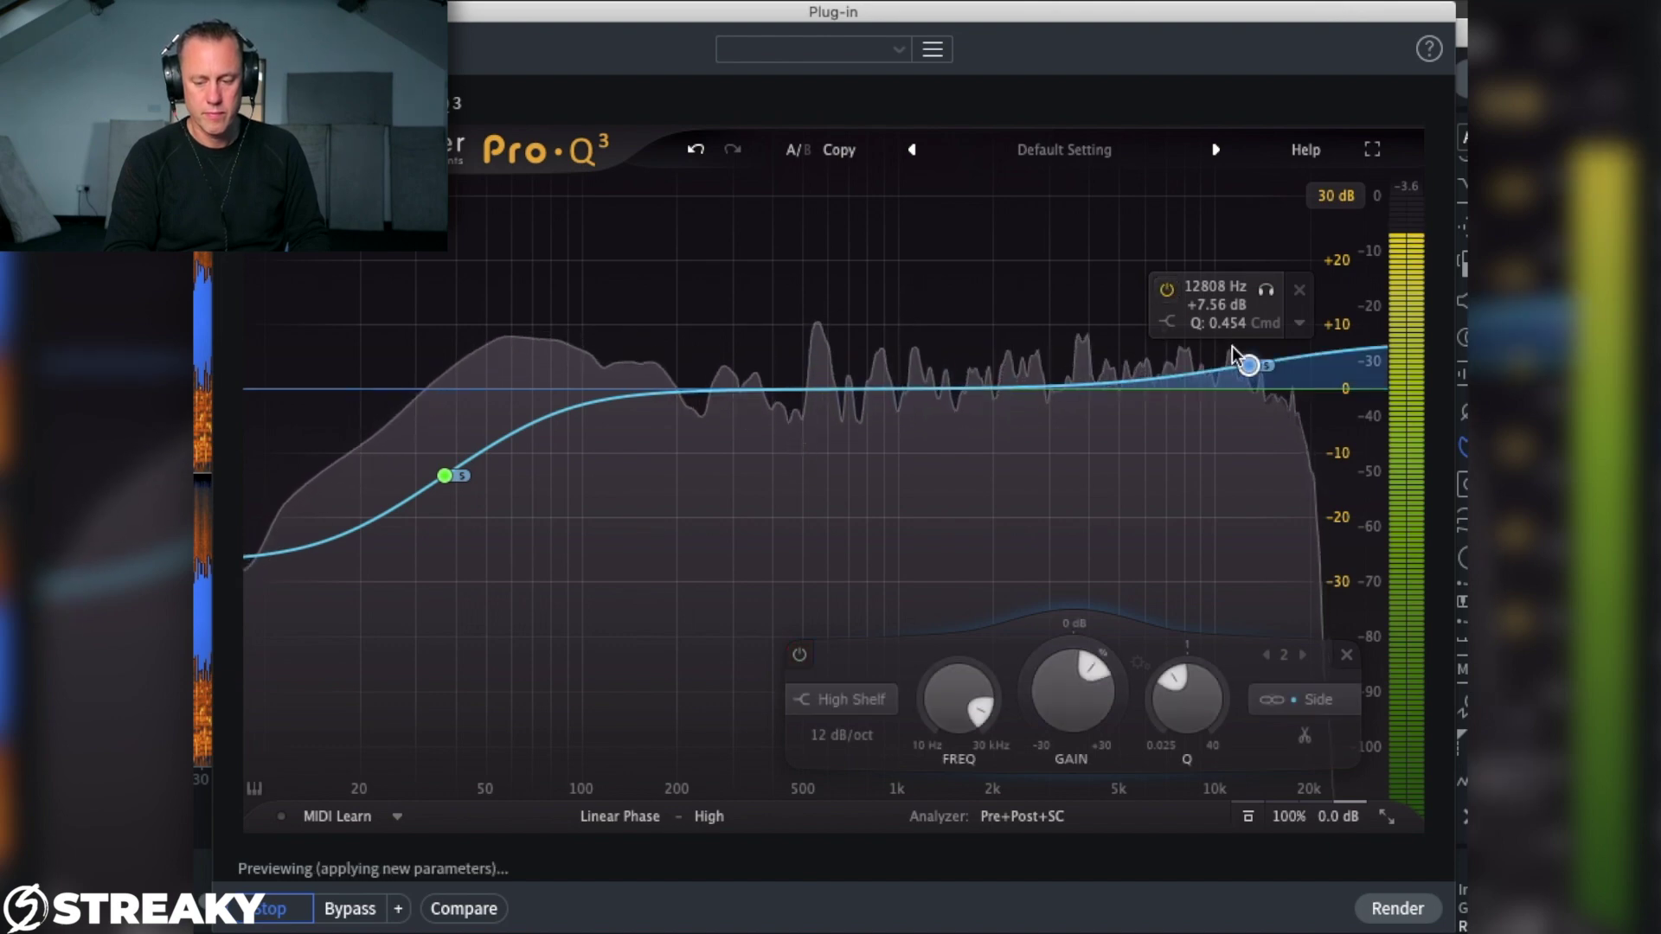
Step: Try the side high shelf at about 8.2 kHz and +10.7 dB and at 8.5 kHz and +9.2 dB, auditioning each off and on
left_click_drag(1246, 365, 1187, 353)
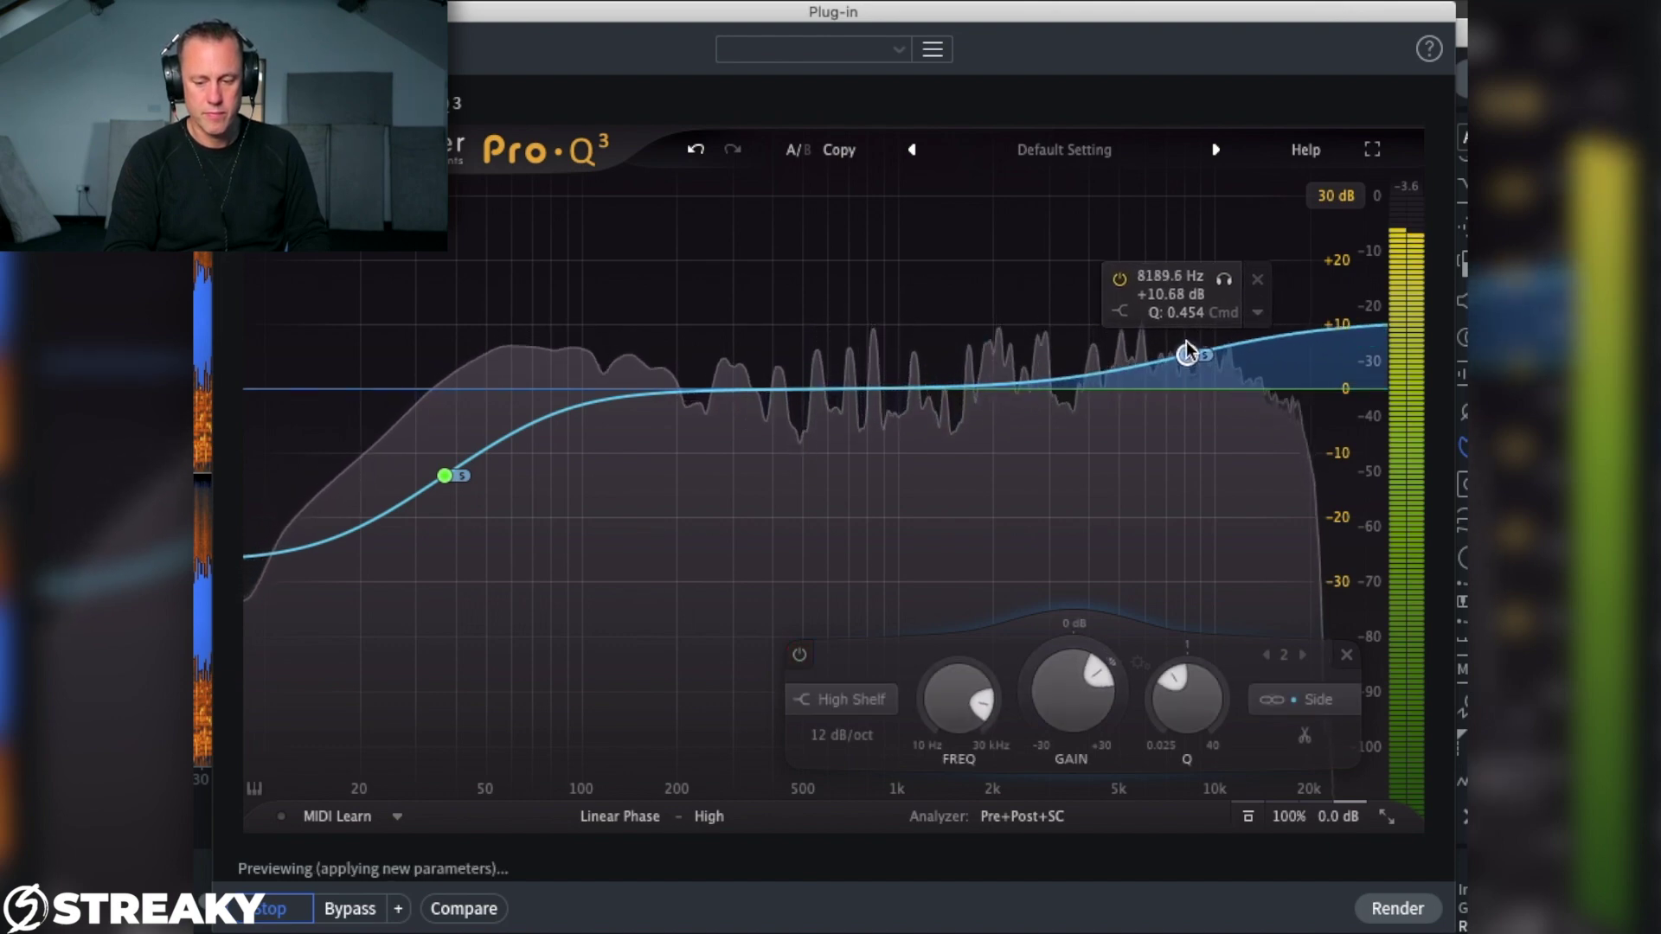
left_click(1119, 278)
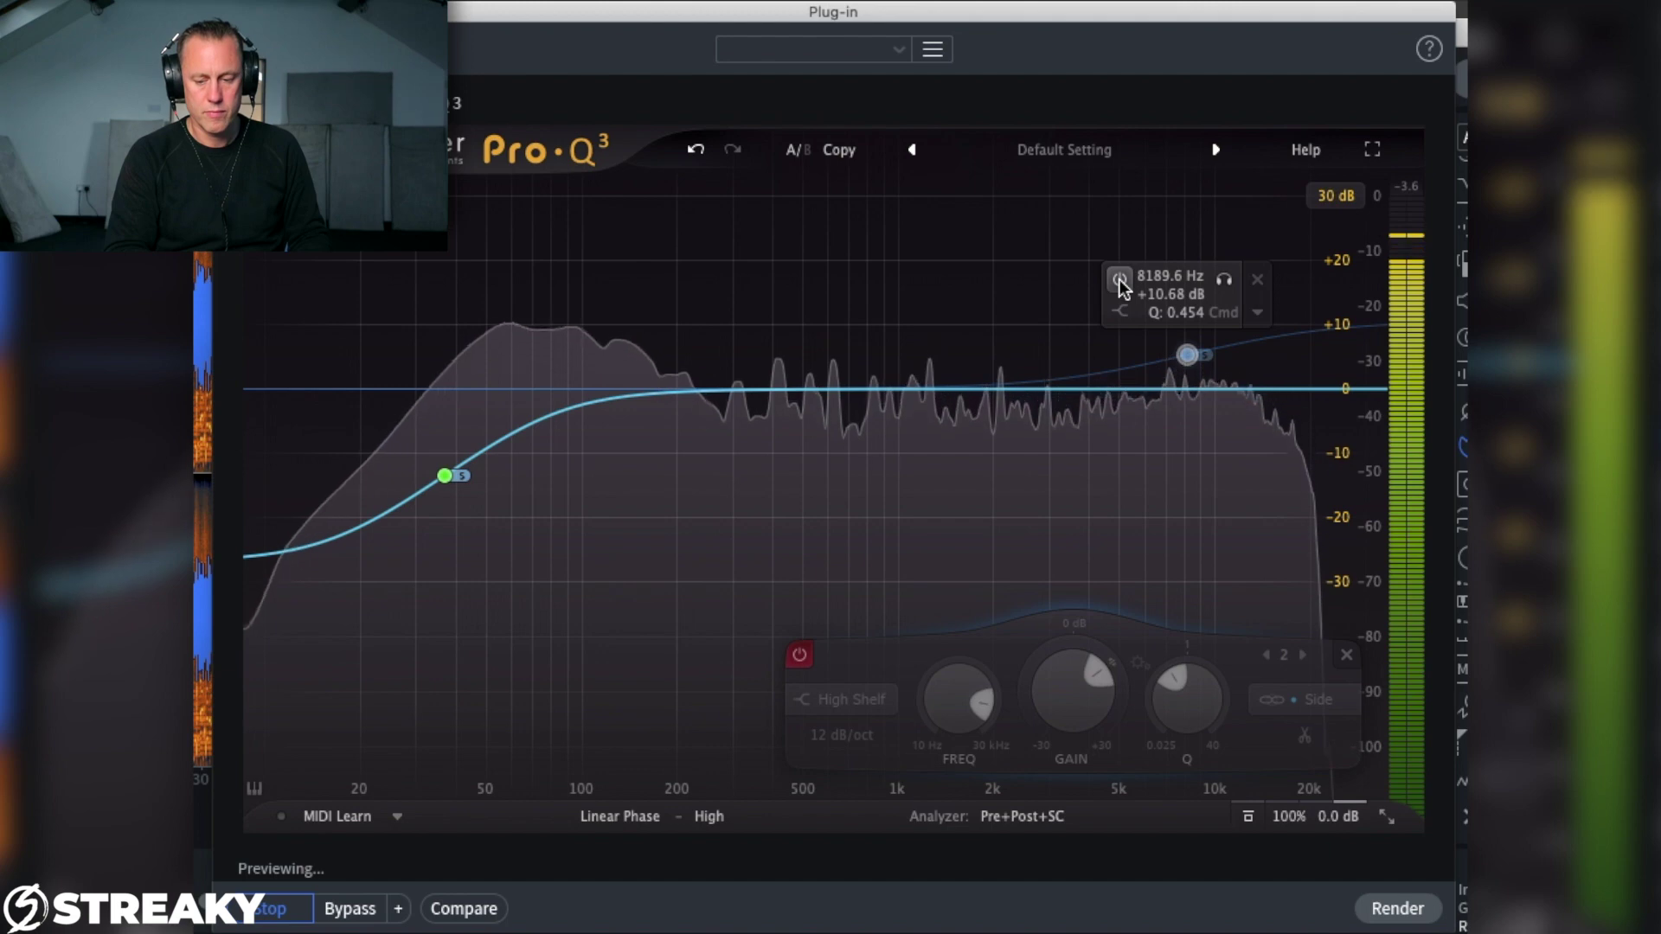
left_click(1120, 279)
left_click_drag(1190, 362, 1194, 362)
left_click(1126, 287)
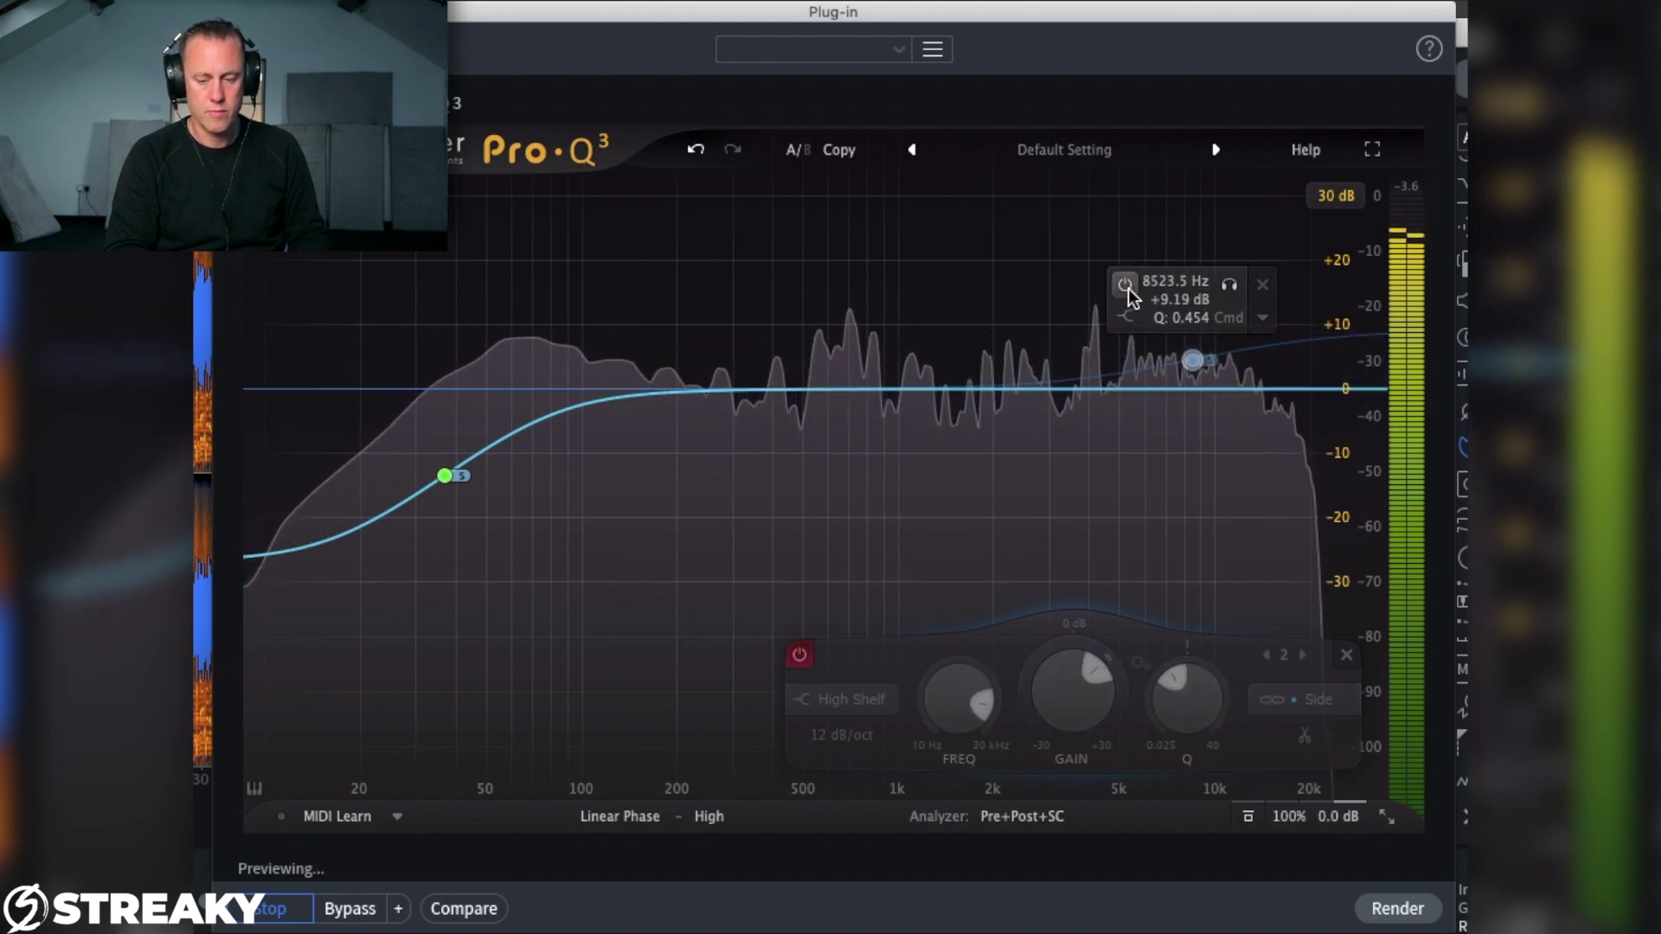
left_click(1127, 286)
Step: Sweep the side high shelf down to about 4.3 kHz and back up, leaving it at about 15.4 kHz and +7.6 dB
left_click_drag(1193, 358, 1097, 362)
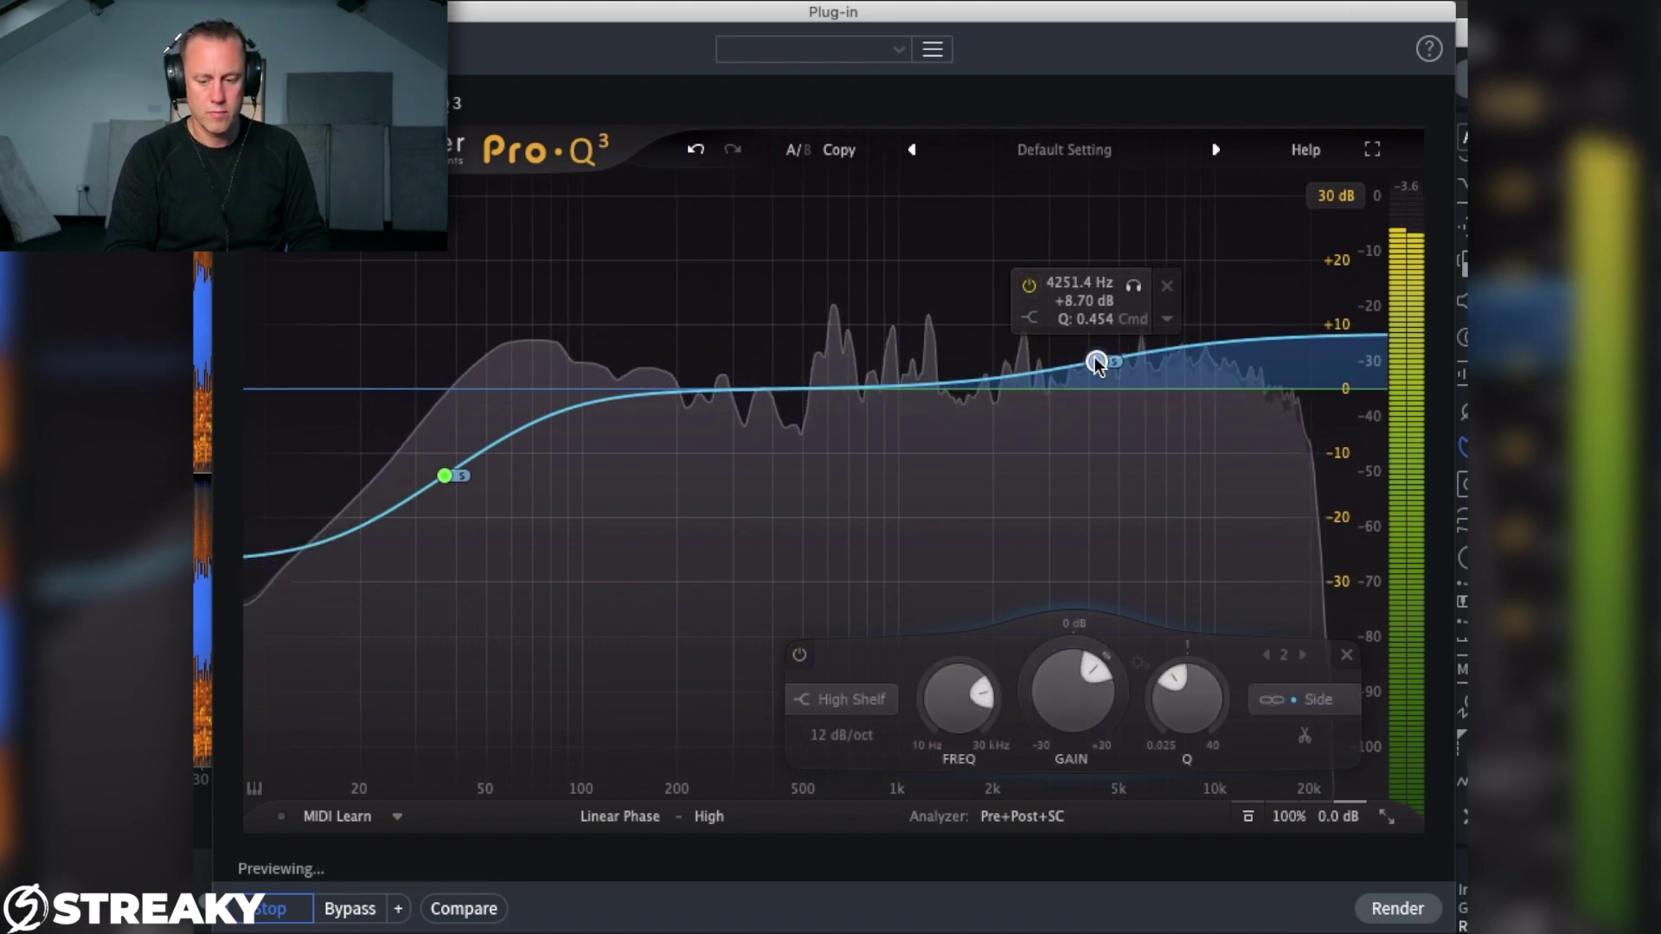
left_click_drag(1041, 301, 1181, 292)
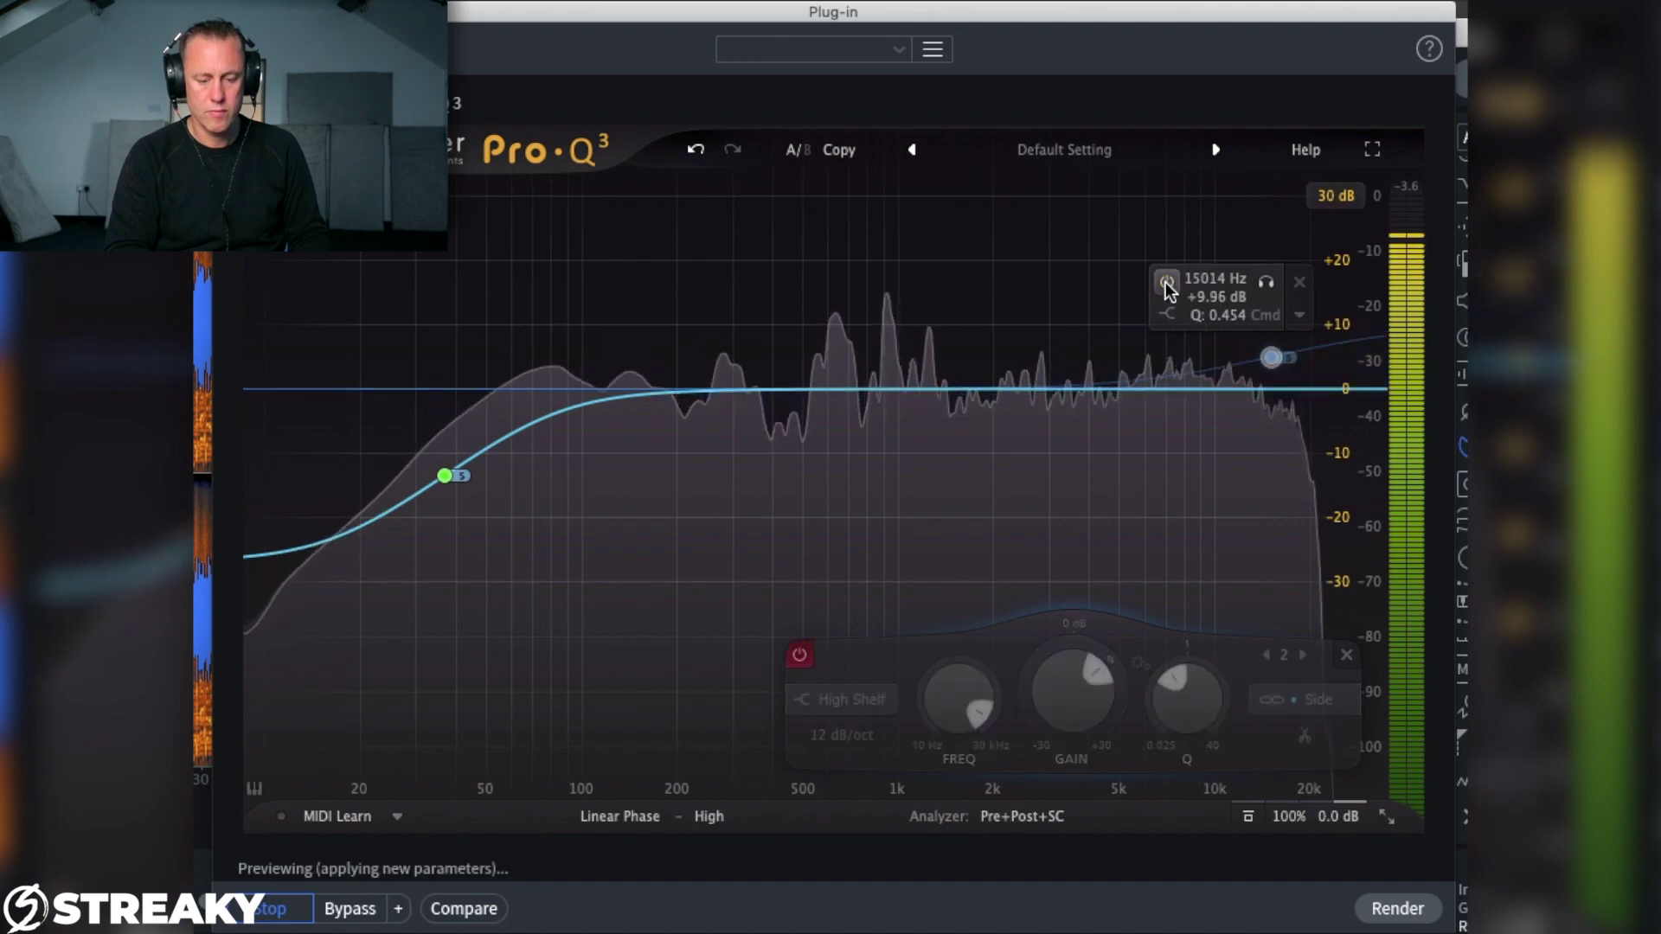
left_click_drag(1220, 328, 1170, 307)
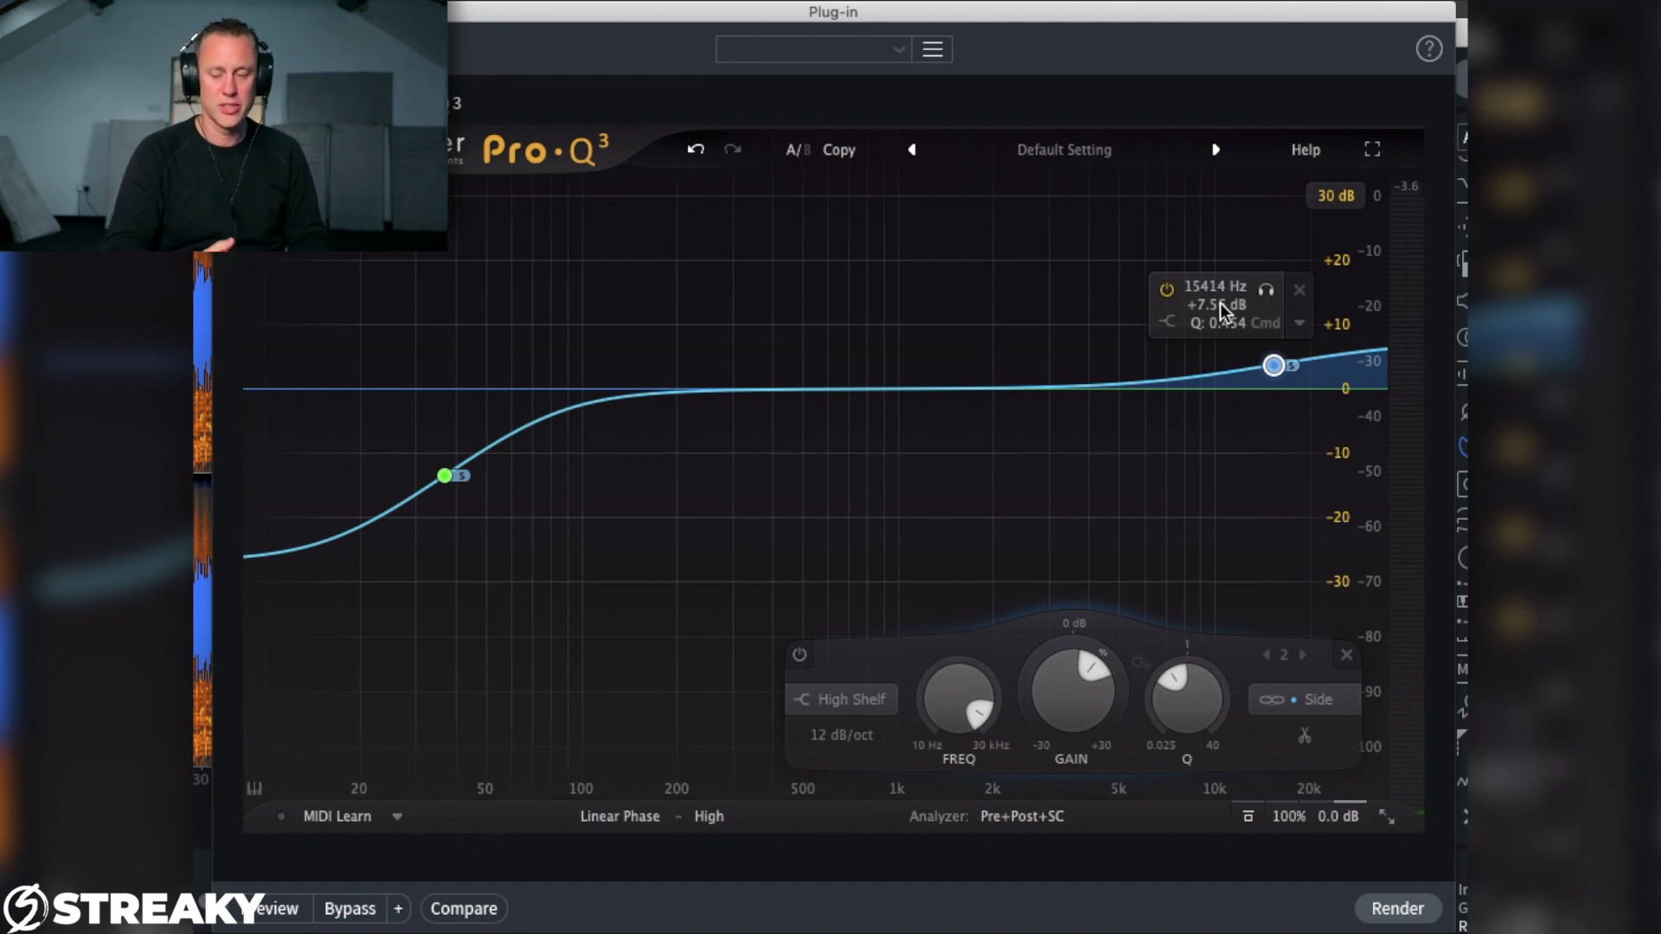
Step: Reduce the side high shelf's gain at about 14.5 kHz and move the low shelf to about 36 Hz and -24.4 dB
mouse_move(1273, 366)
left_mouse_down()
mouse_move(1271, 382)
mouse_move(1266, 362)
left_mouse_up()
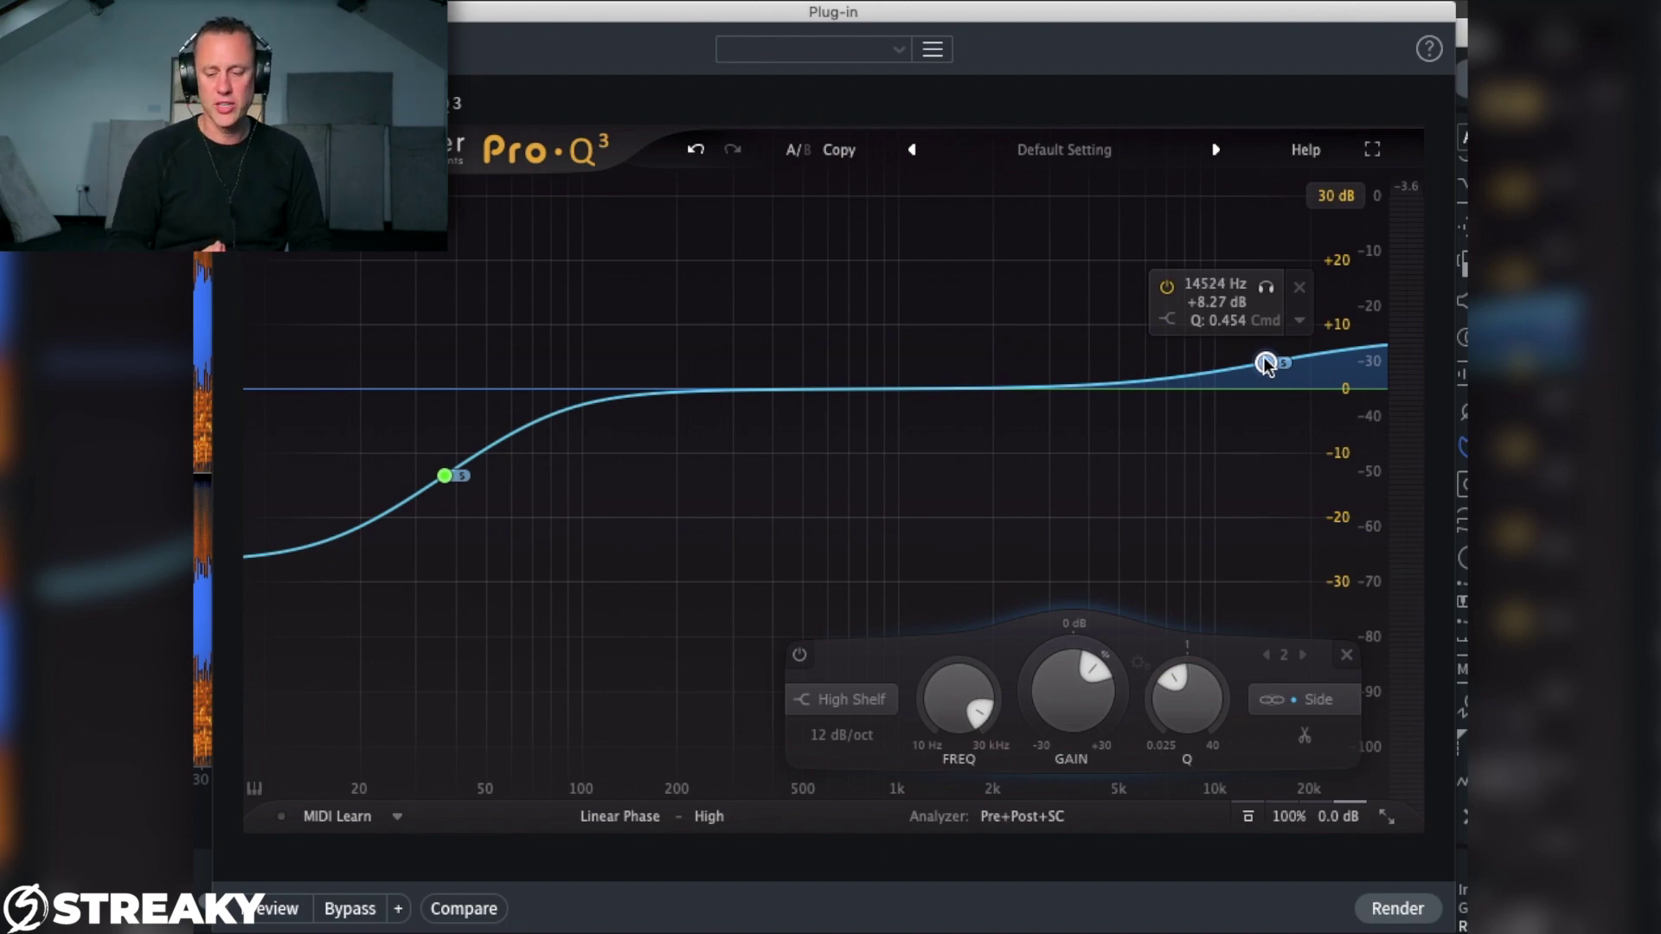
left_click_drag(1265, 364, 1268, 389)
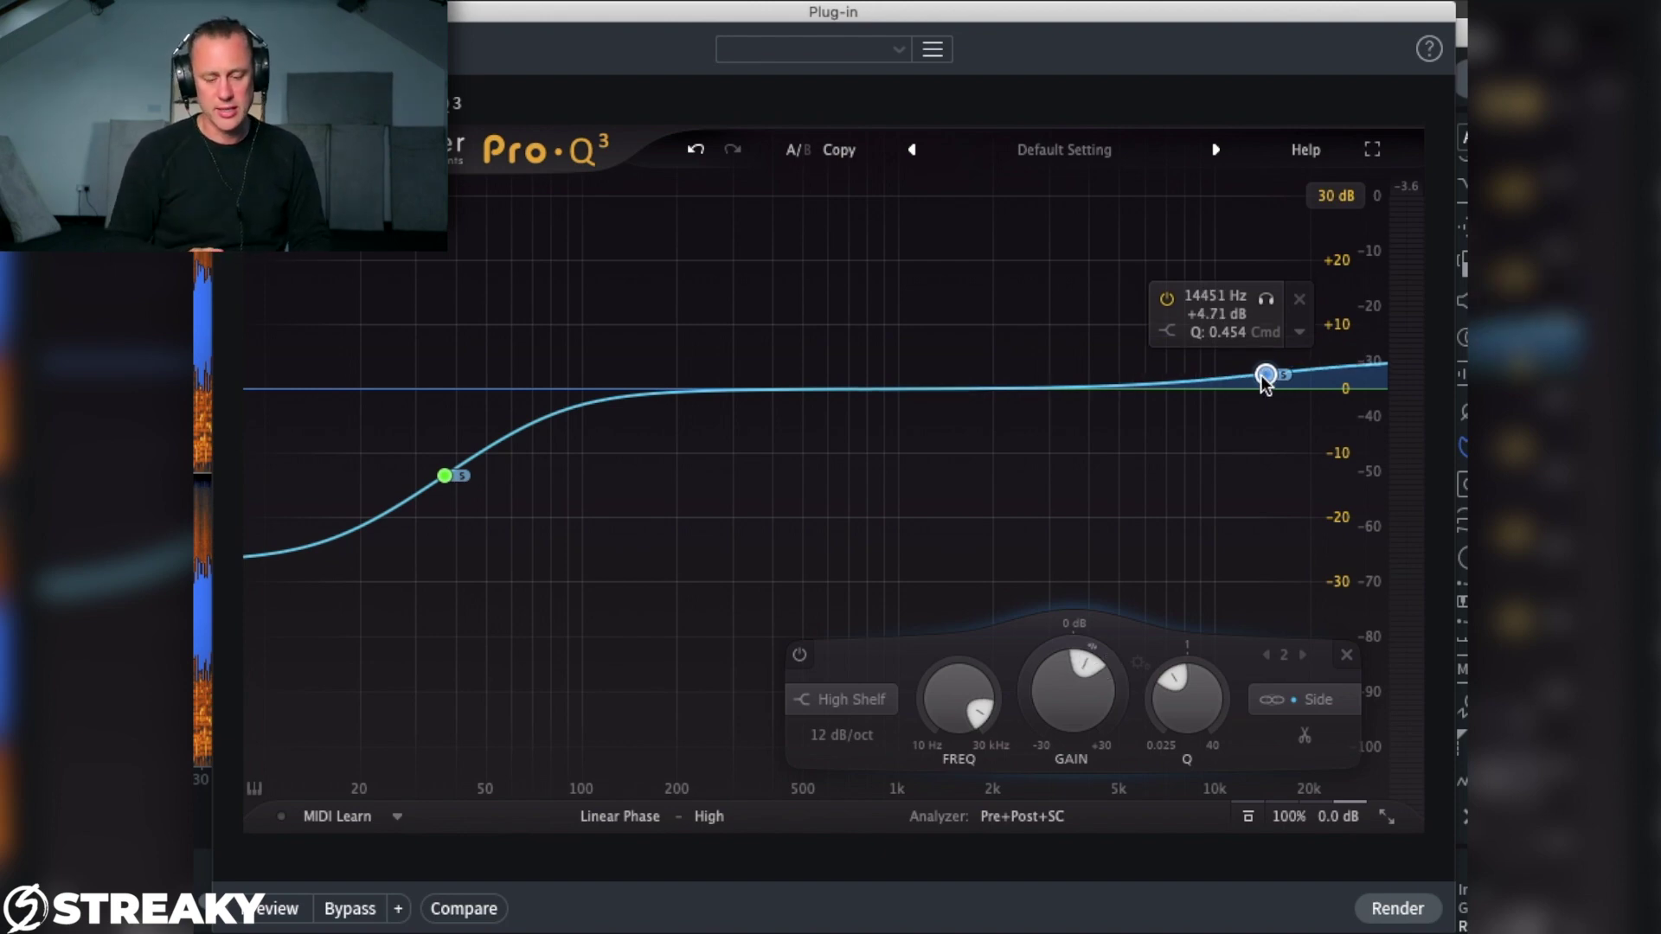
left_click_drag(448, 475, 442, 467)
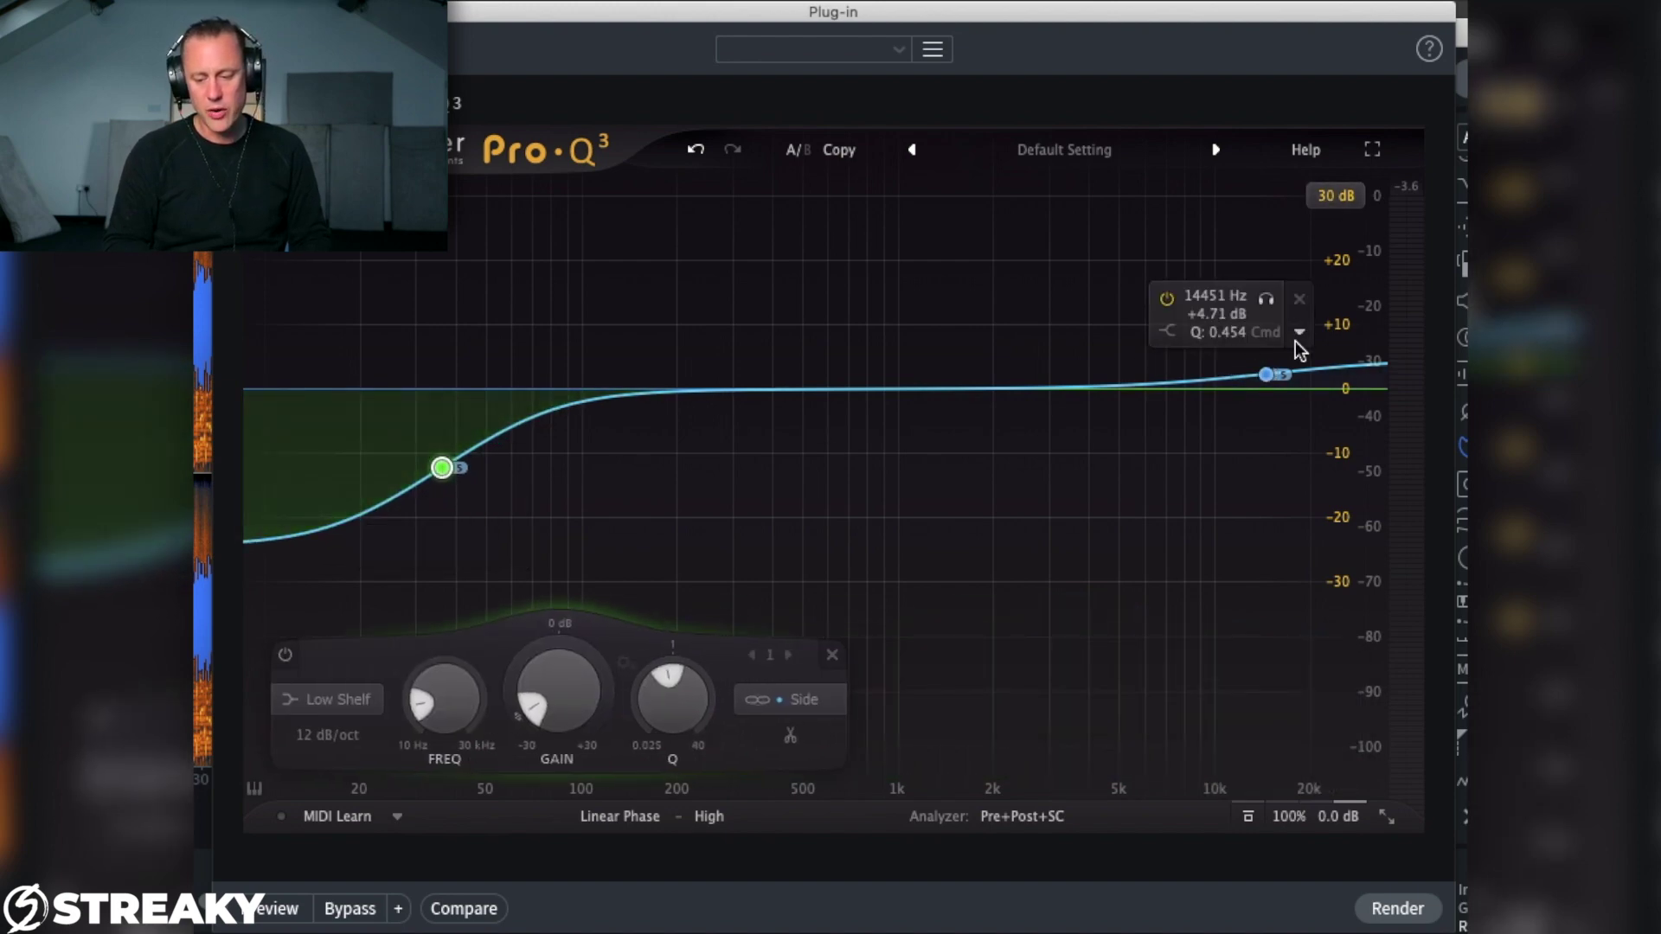
left_click_drag(1265, 373, 1265, 379)
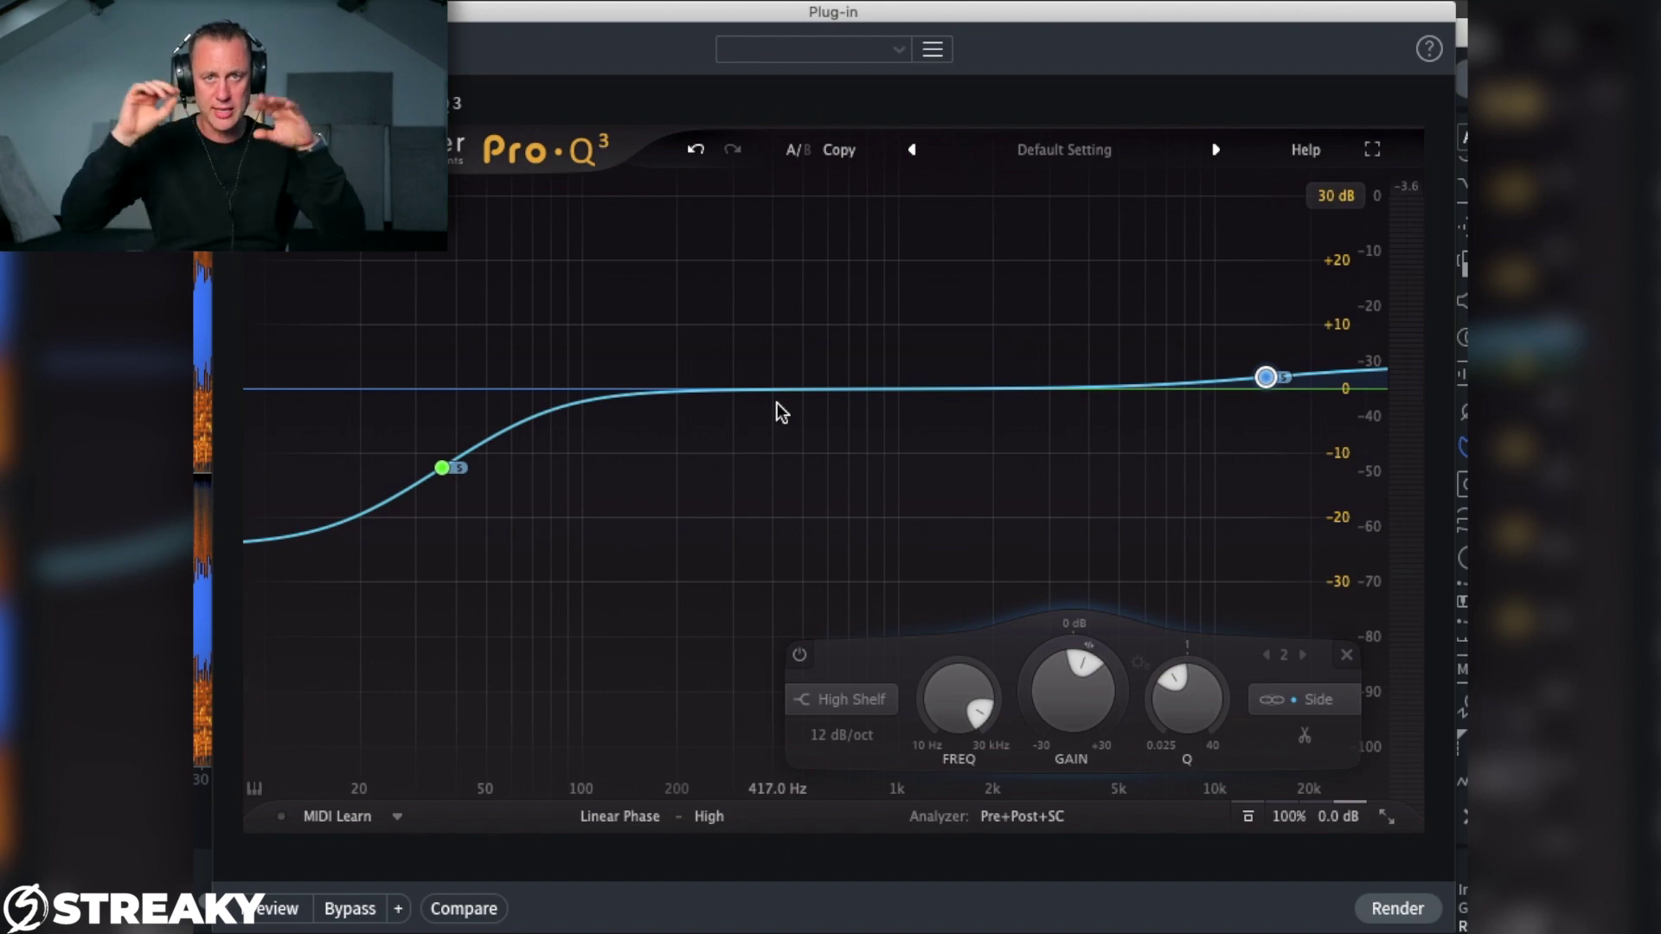
Step: Add a third band as a high shelf at about 1.84 kHz with about +1 dB gain
left_click(957, 387)
left_click(891, 348)
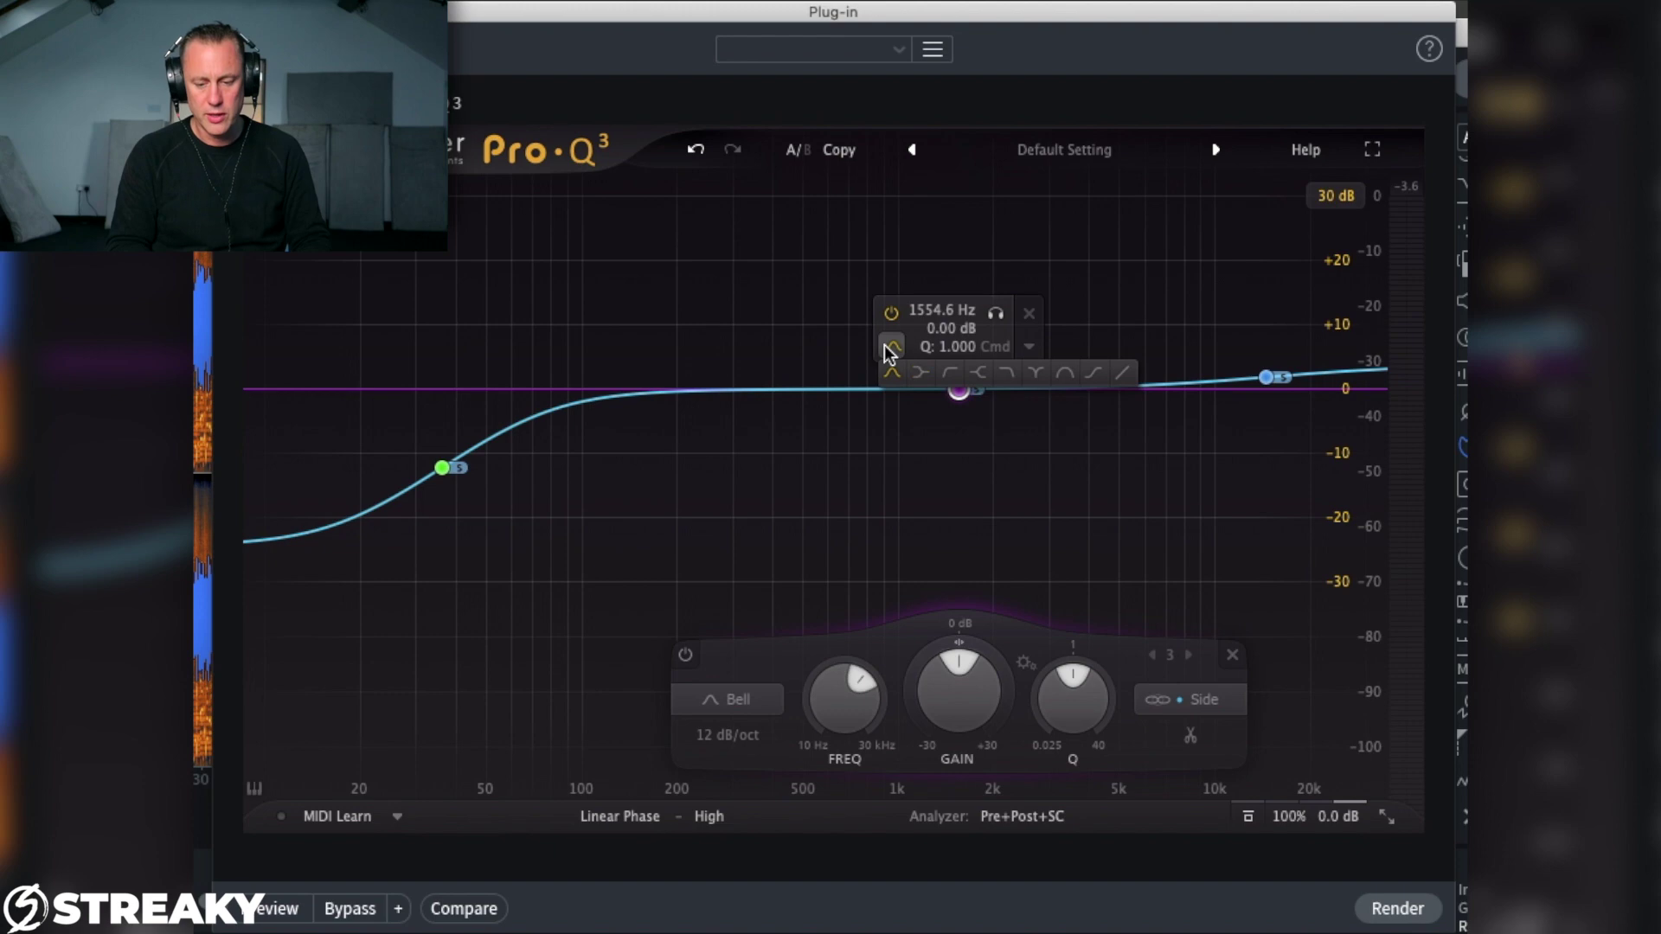
left_click(980, 374)
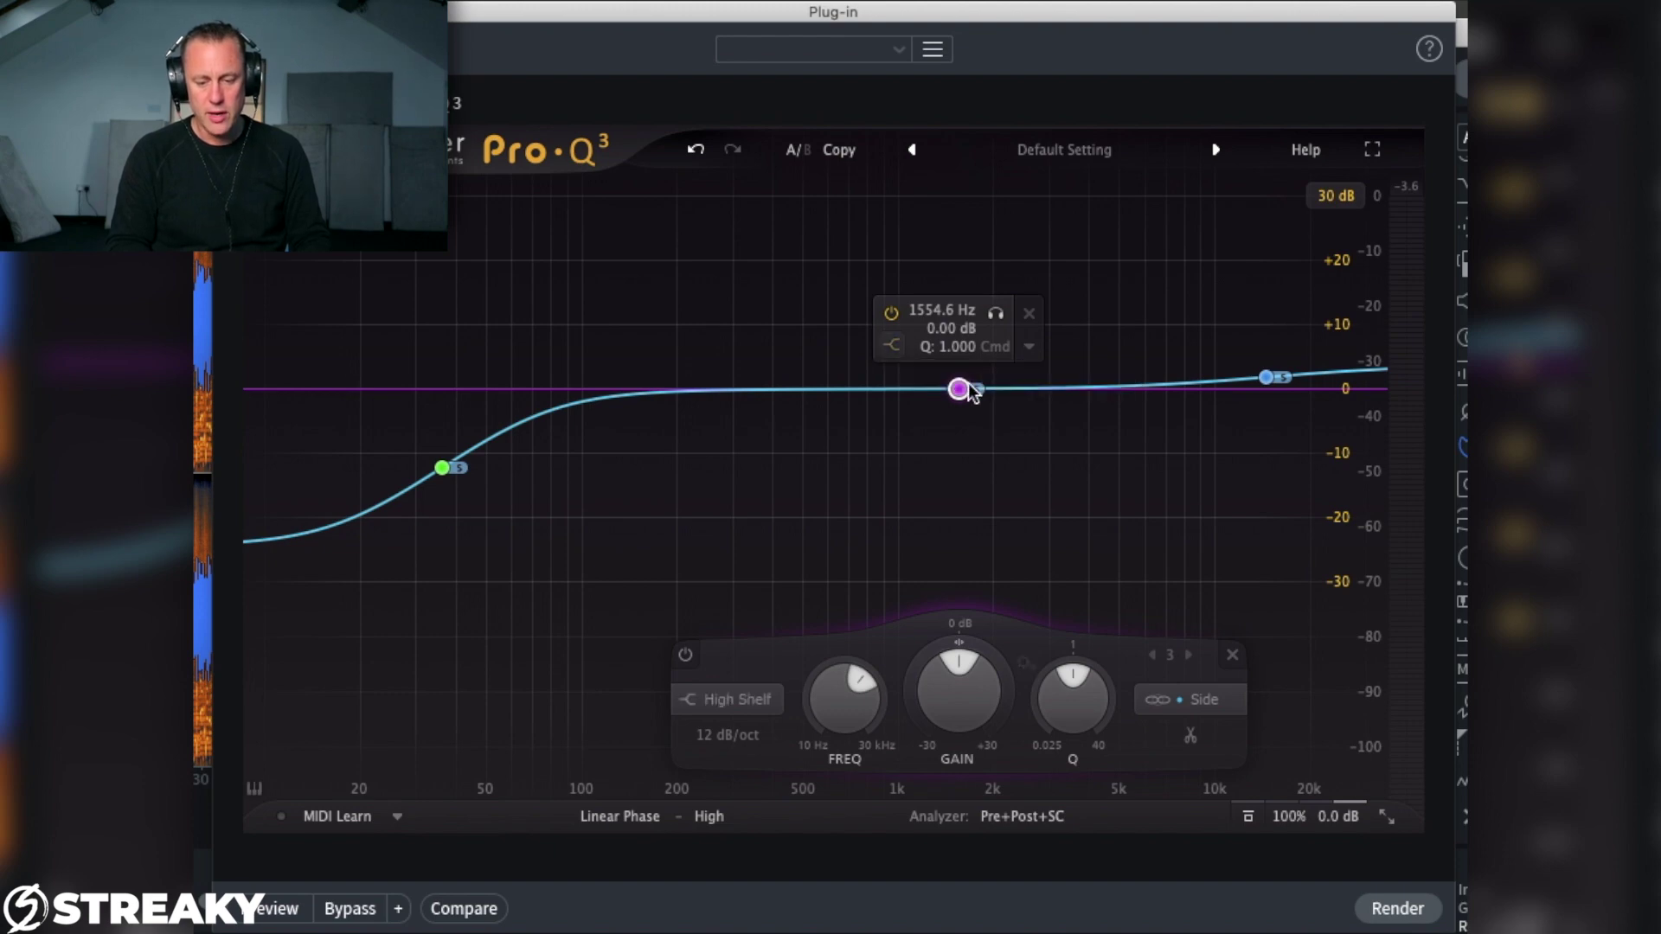
left_click_drag(959, 389, 983, 390)
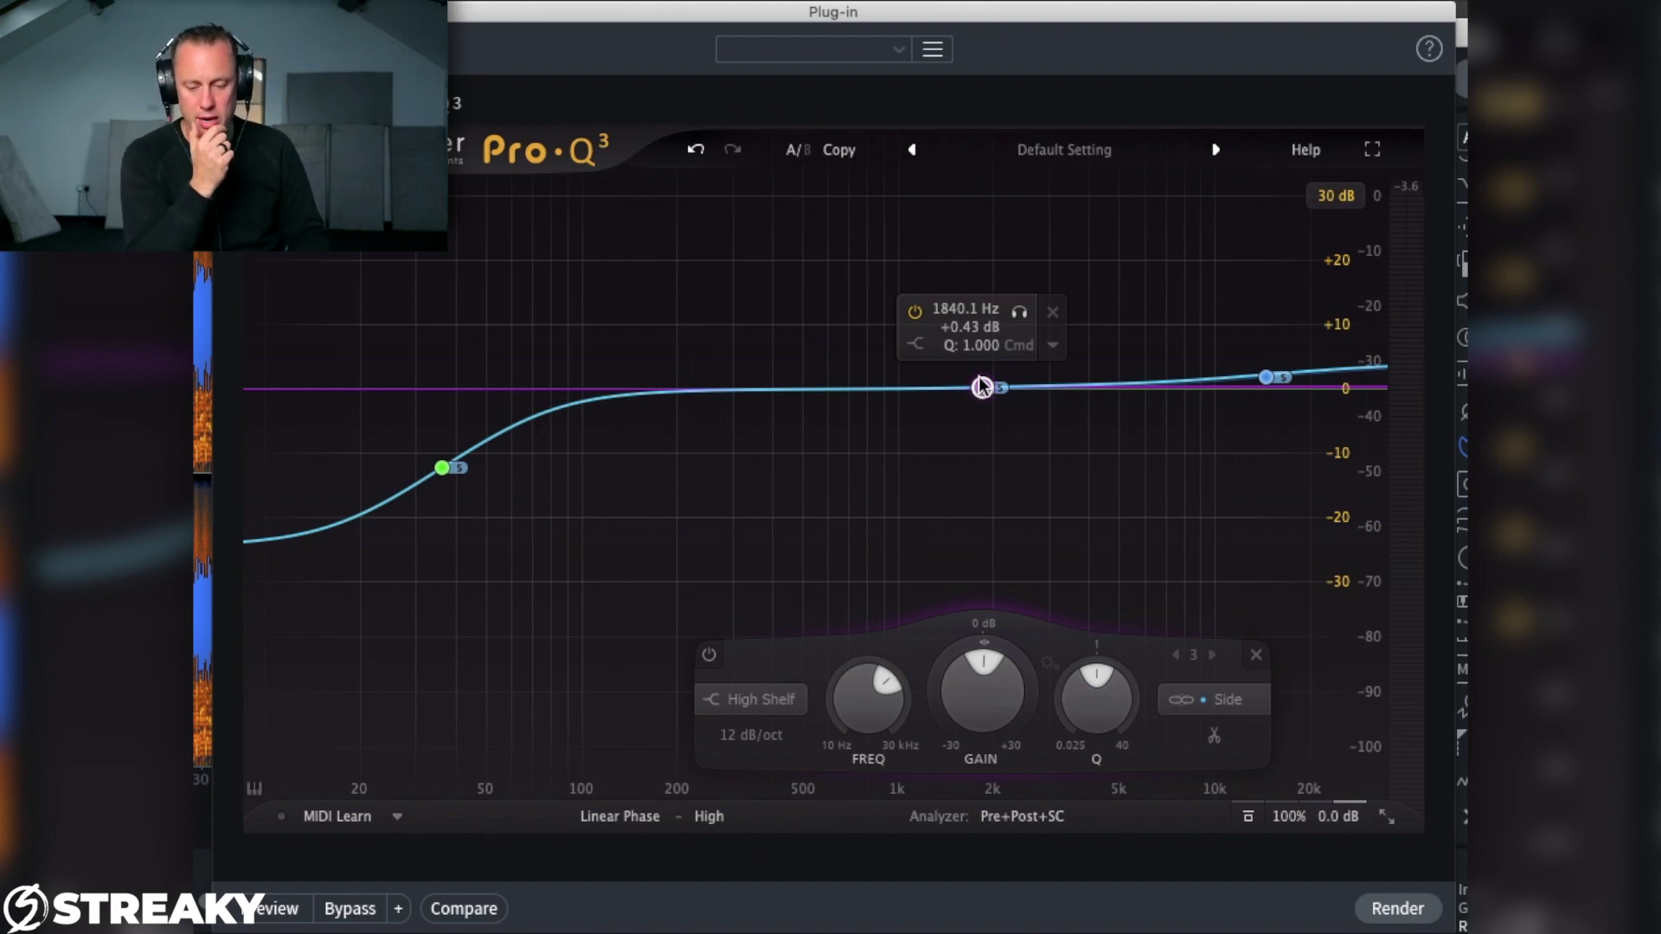
left_click_drag(982, 389, 981, 386)
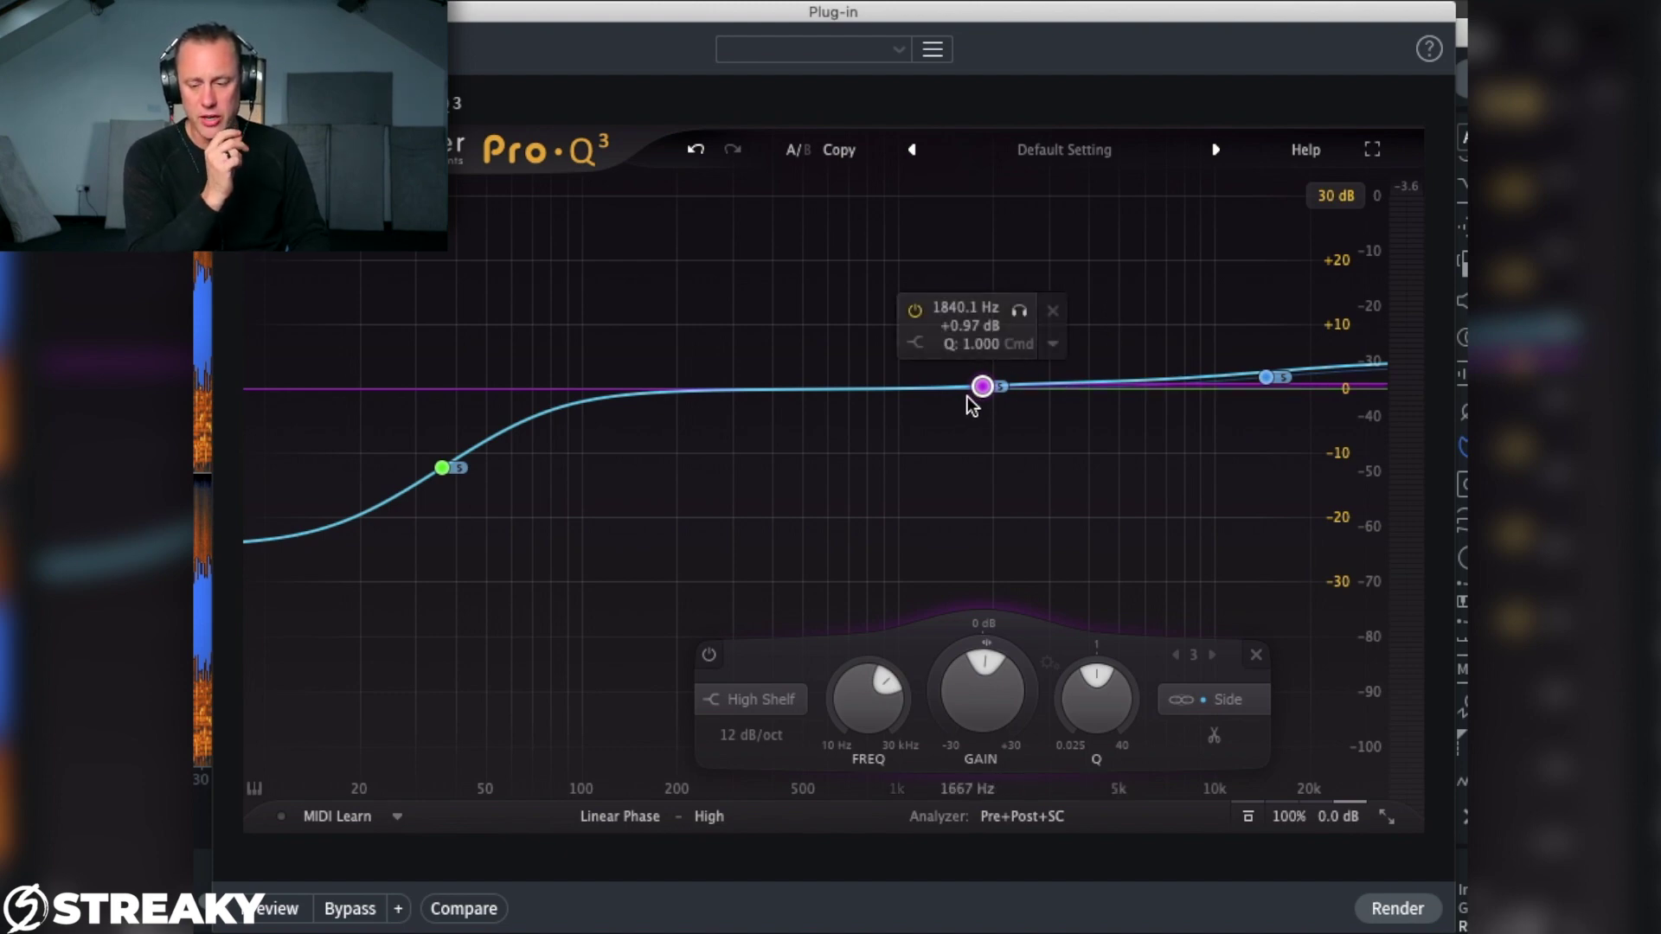
Step: With the display range at 6 dB, assign the new high shelf to the mid signal at about 1.96 kHz and +1.1 dB
left_click(1310, 201)
left_click(1342, 252)
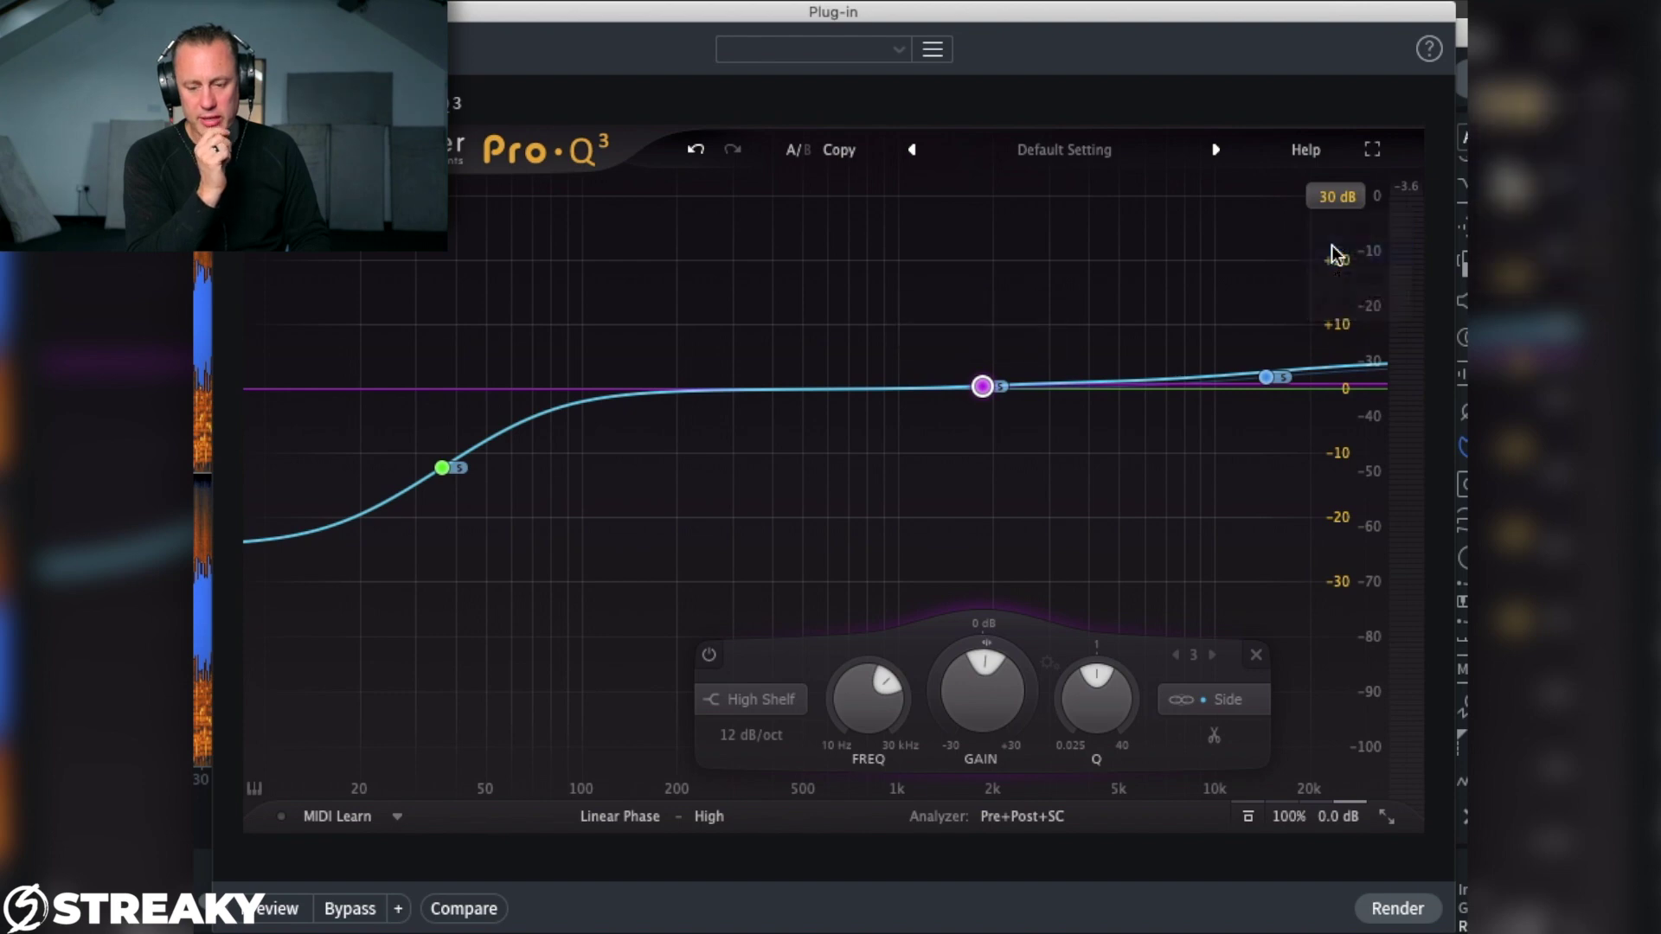
left_click_drag(989, 376, 991, 377)
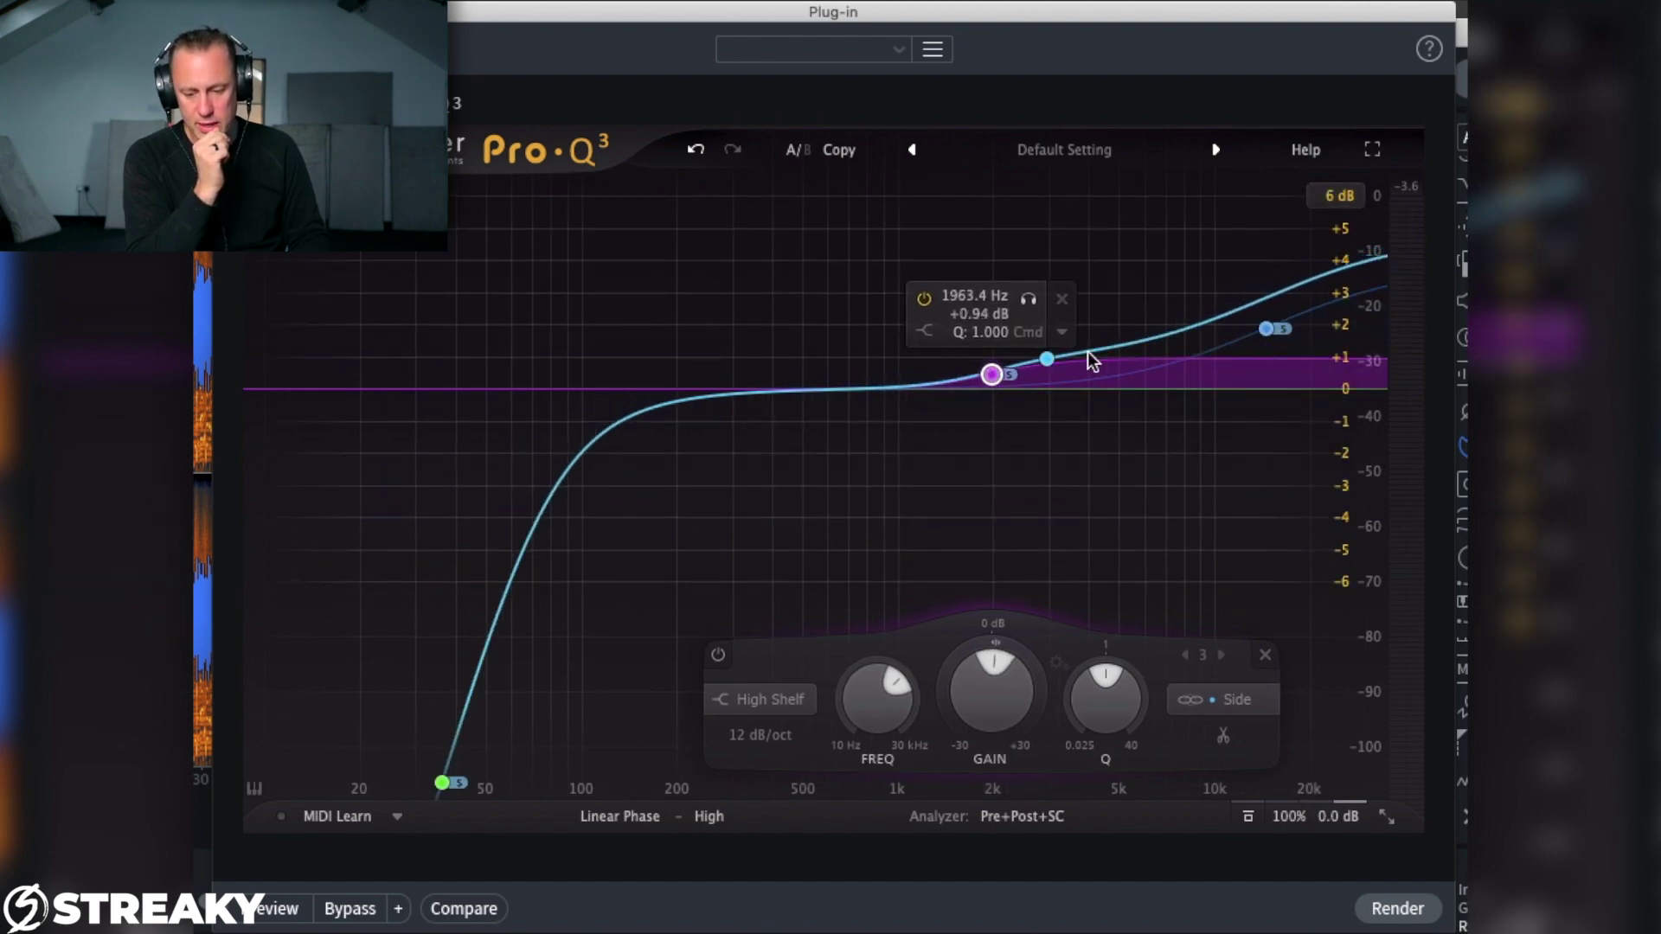
left_click(1166, 253)
left_click_drag(991, 373, 993, 372)
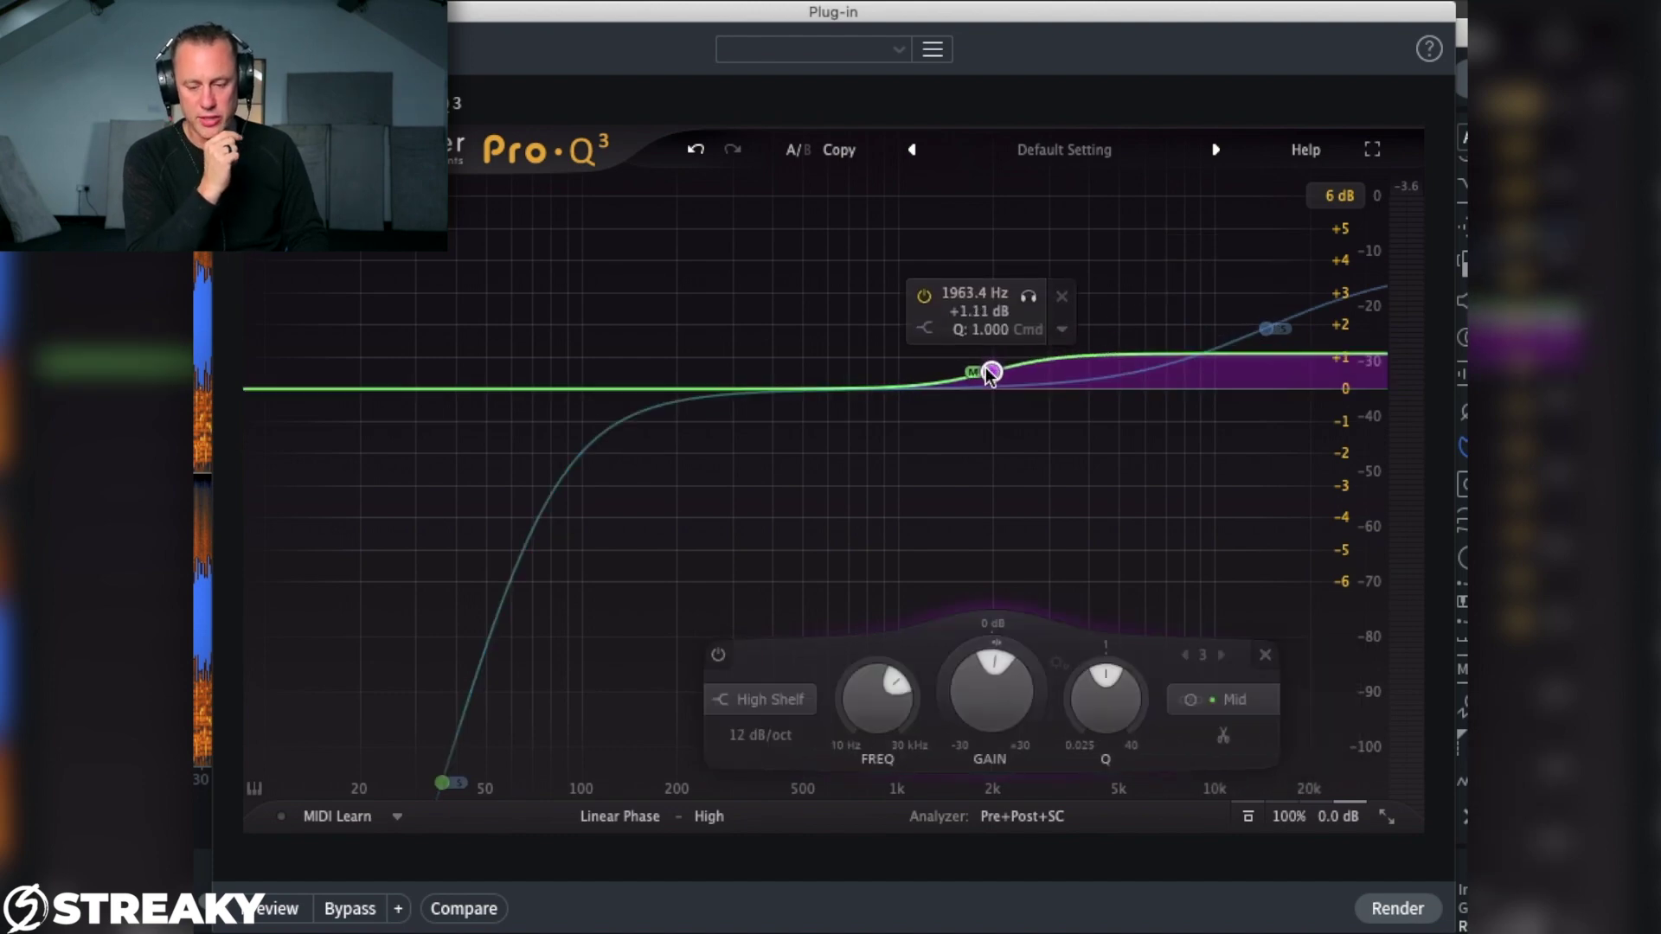
Step: Lower the side high shelf's gain, and set the mid high shelf to about 1.73 kHz, +1.07 dB and Q 0.817
double_click(1268, 329)
left_click_drag(1268, 329, 1263, 351)
left_click(981, 355)
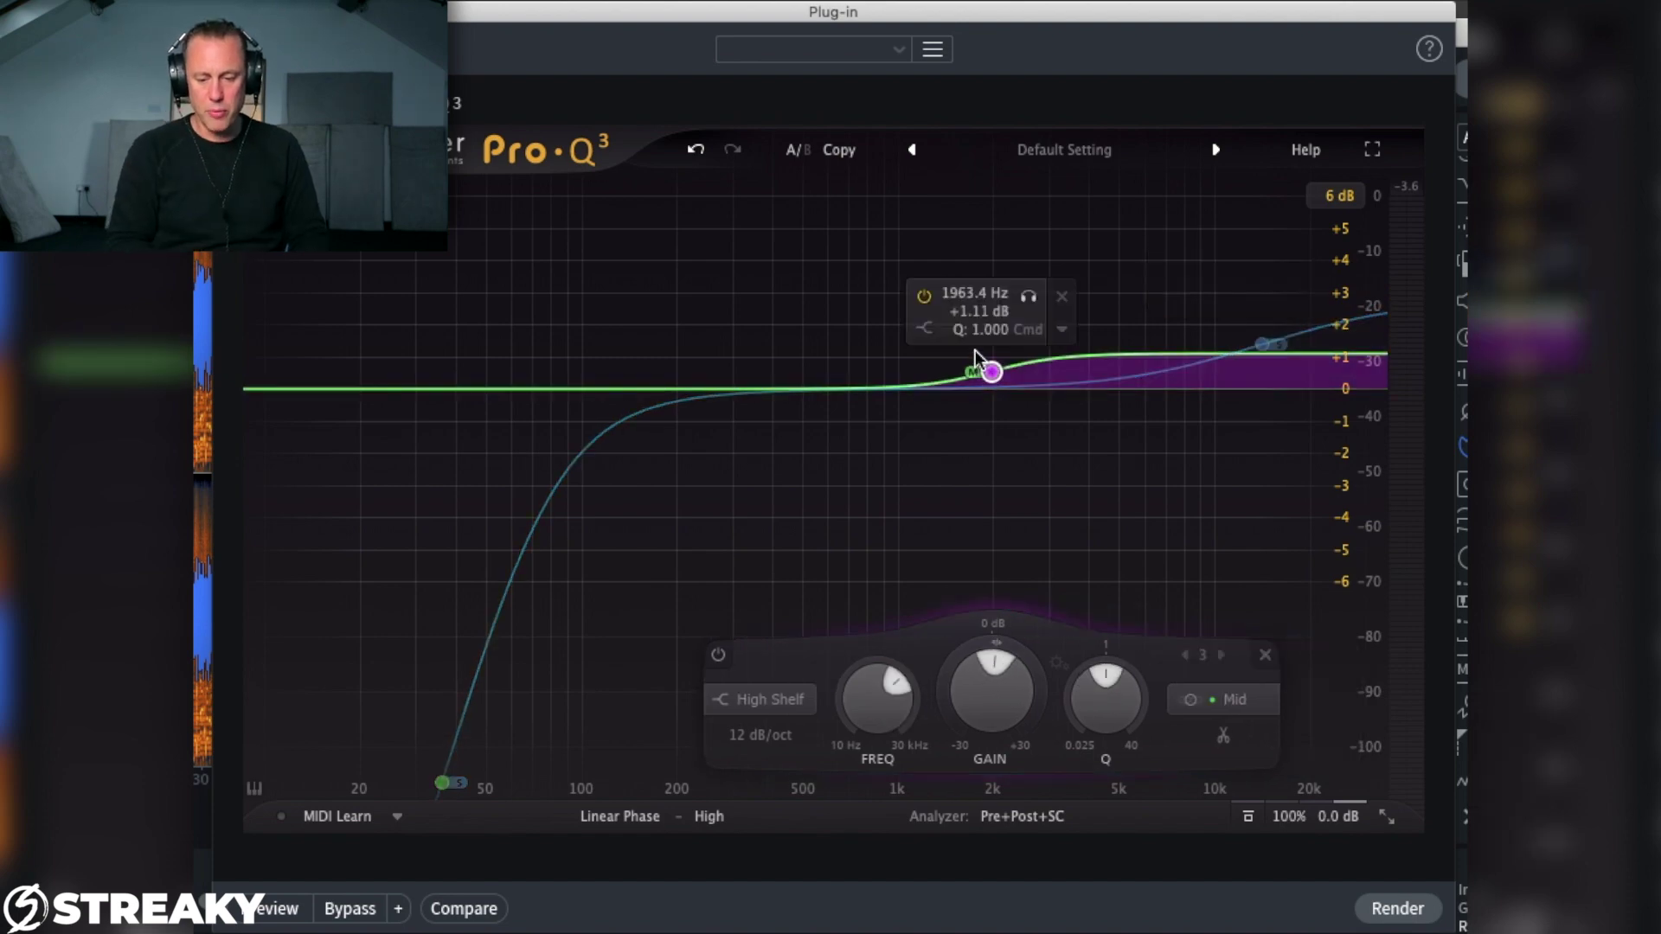
left_click_drag(991, 373, 972, 378)
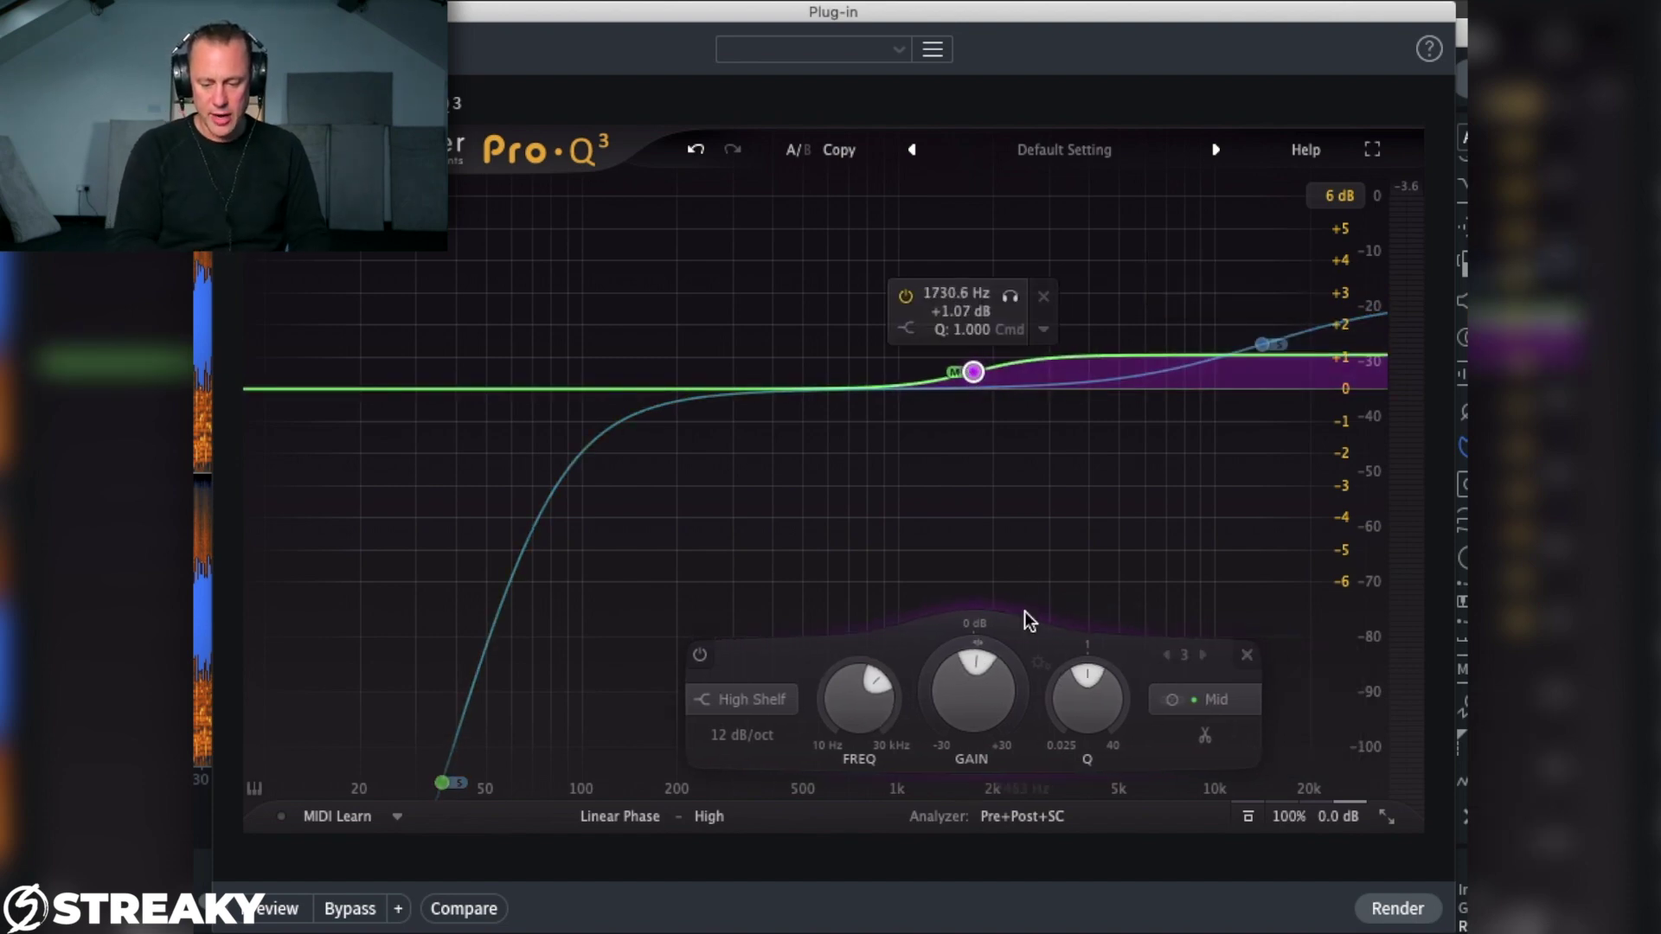
scroll(1082, 684, "down", 3)
left_click_drag(1078, 674, 1080, 681)
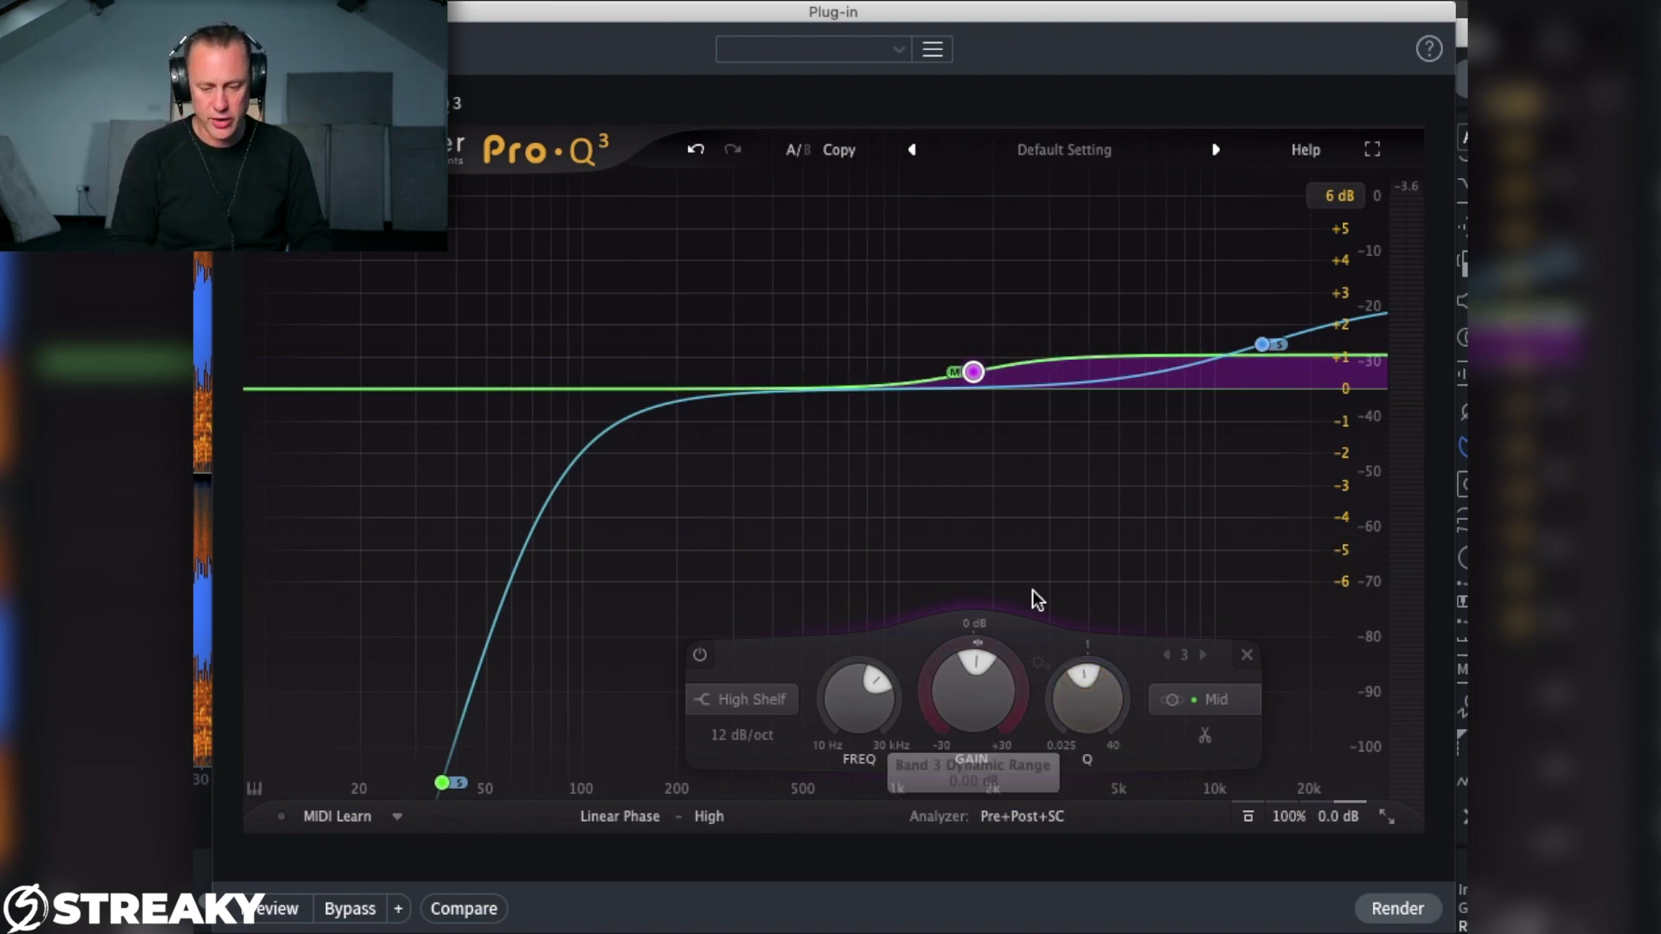
Step: Raise the mid high shelf to about +2.6 dB at 1.67 kHz and adjust its Q
mouse_move(975, 374)
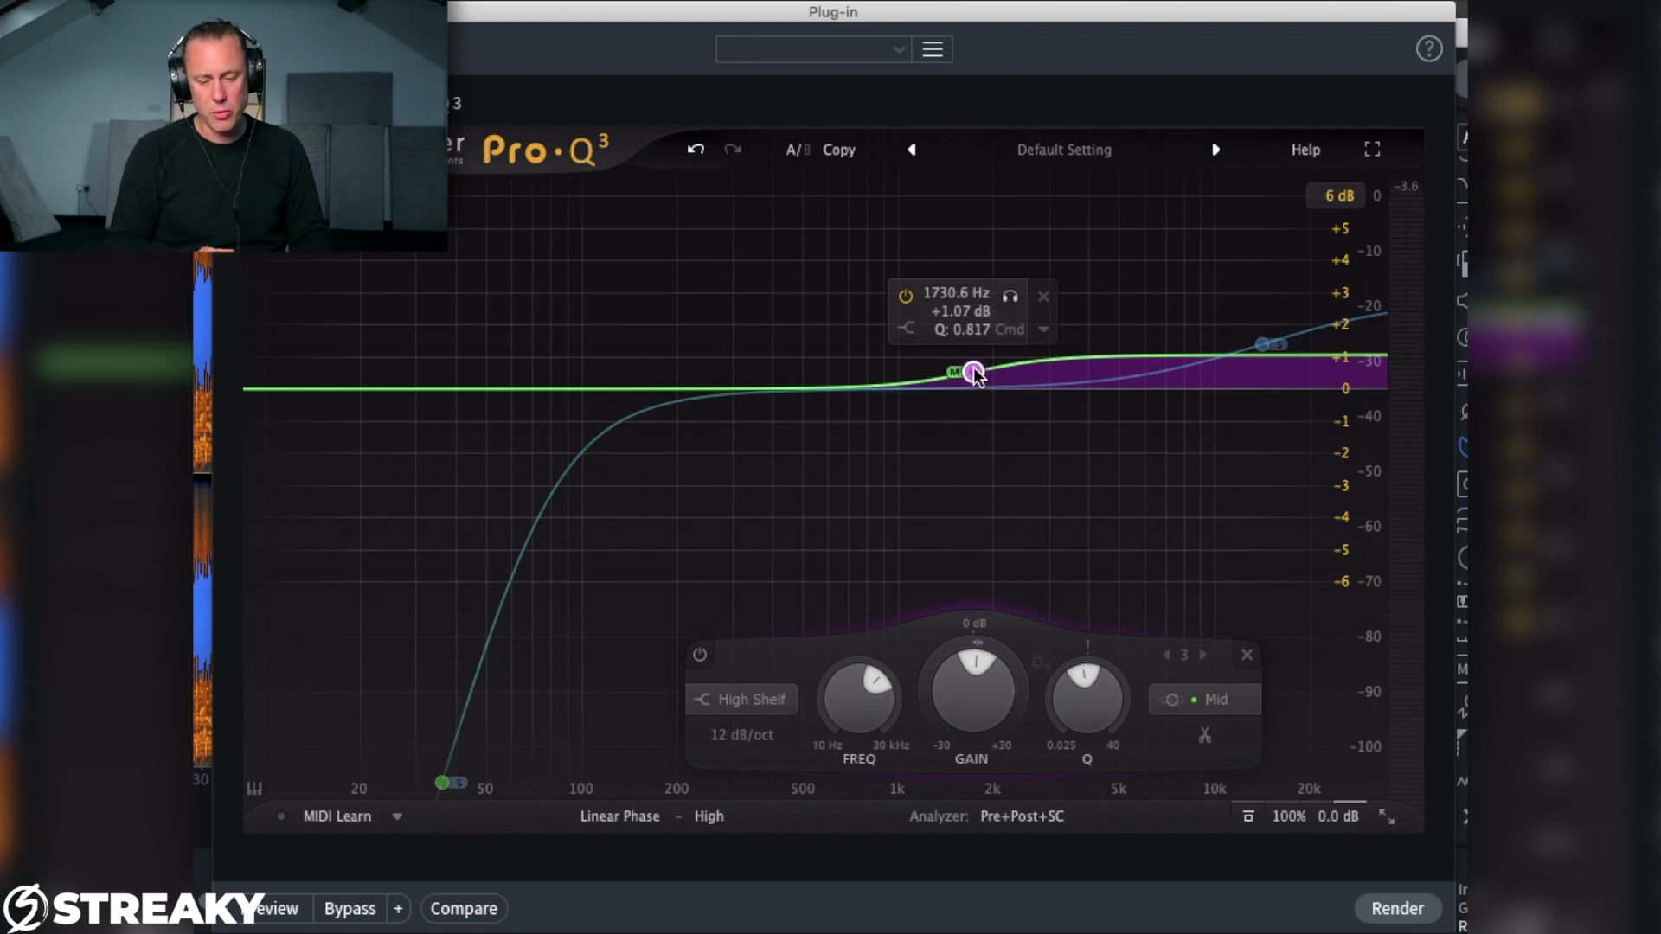
left_click_drag(975, 374, 969, 318)
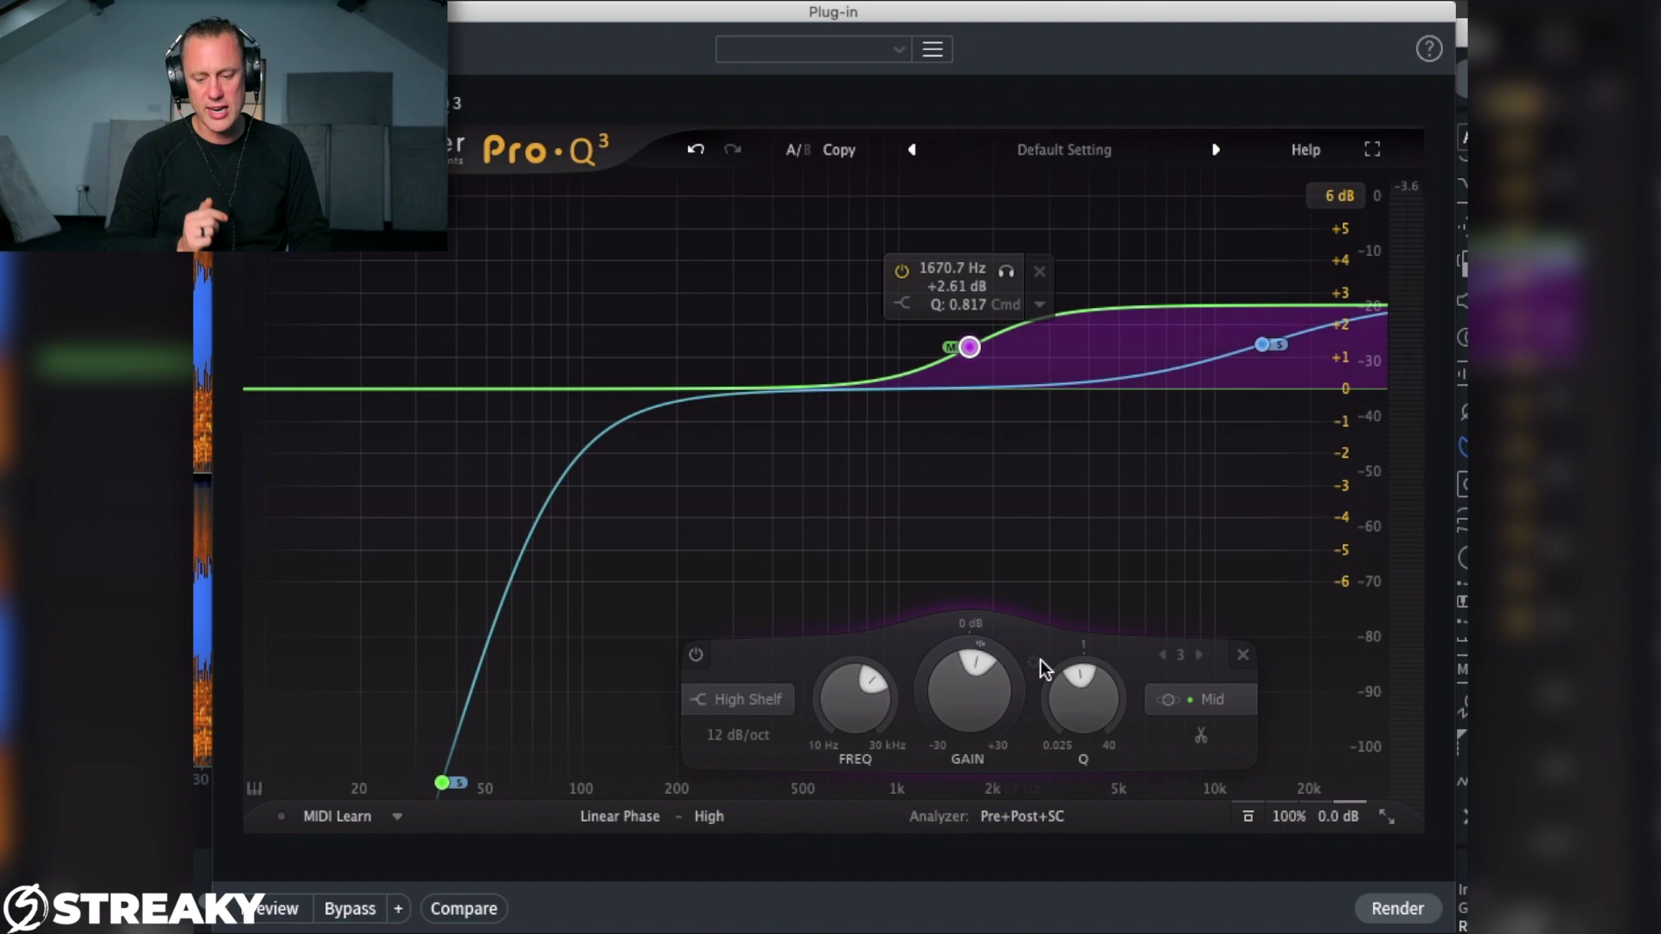
left_click_drag(1097, 700, 1086, 685)
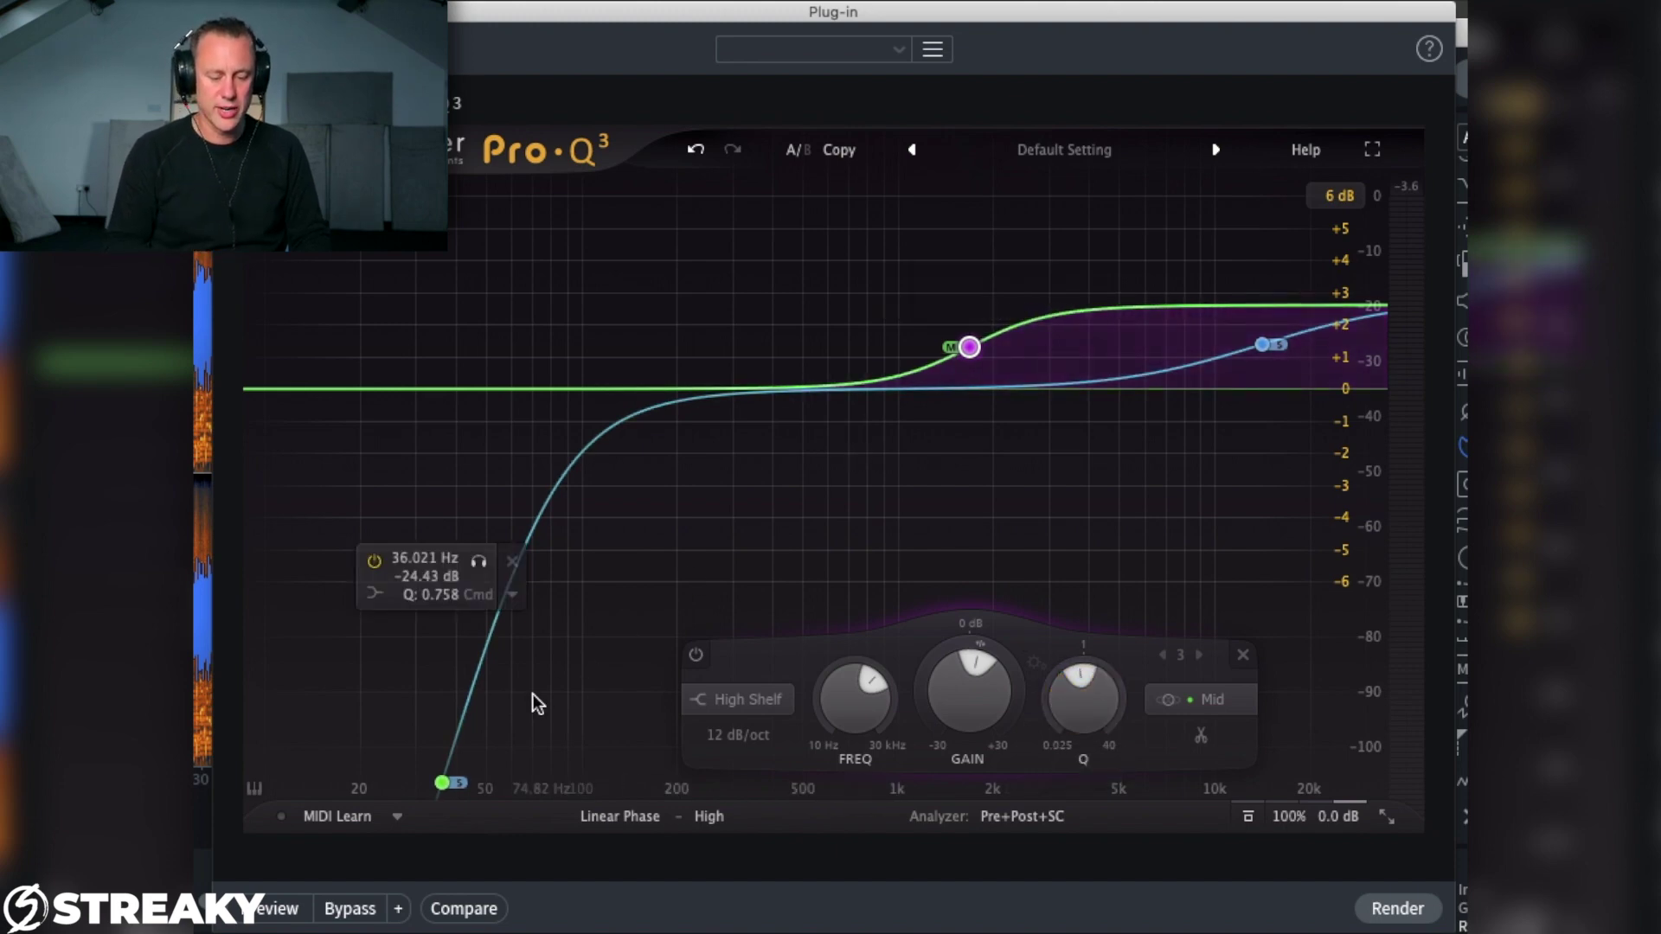
Step: Preview the audio and set the mid high shelf to about 1.78 kHz, +2.5 dB and Q 0.573
left_click(293, 907)
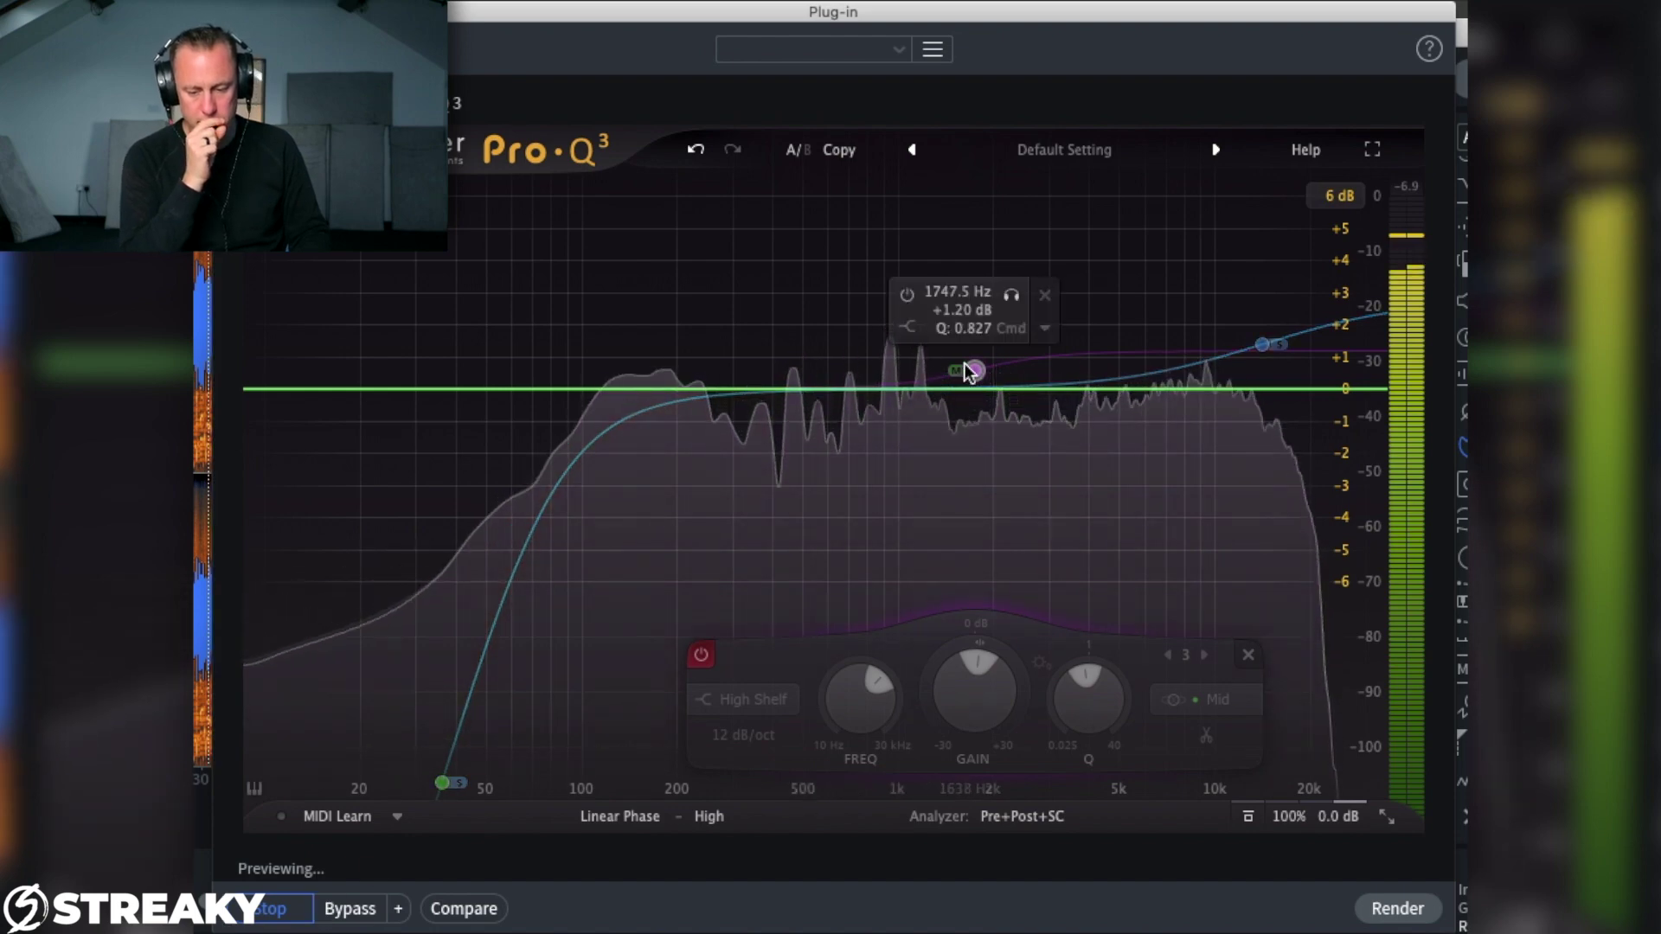
left_click(701, 655)
mouse_move(975, 370)
left_mouse_down()
mouse_move(963, 327)
mouse_move(974, 350)
left_mouse_up()
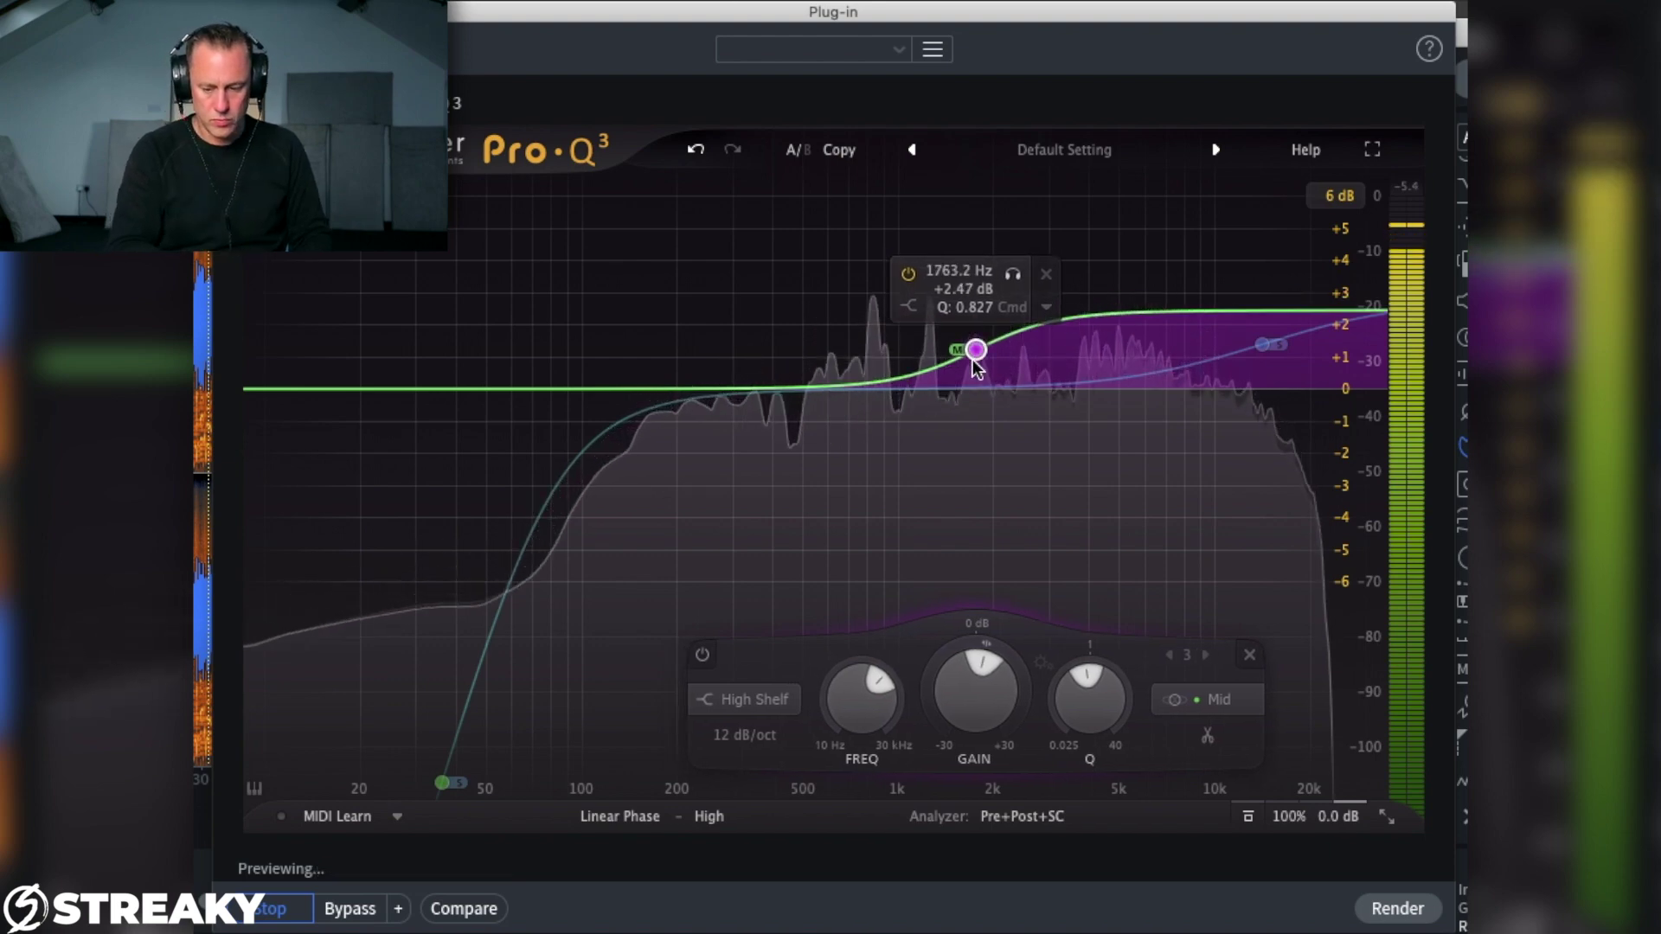
scroll(976, 355, "down", 3)
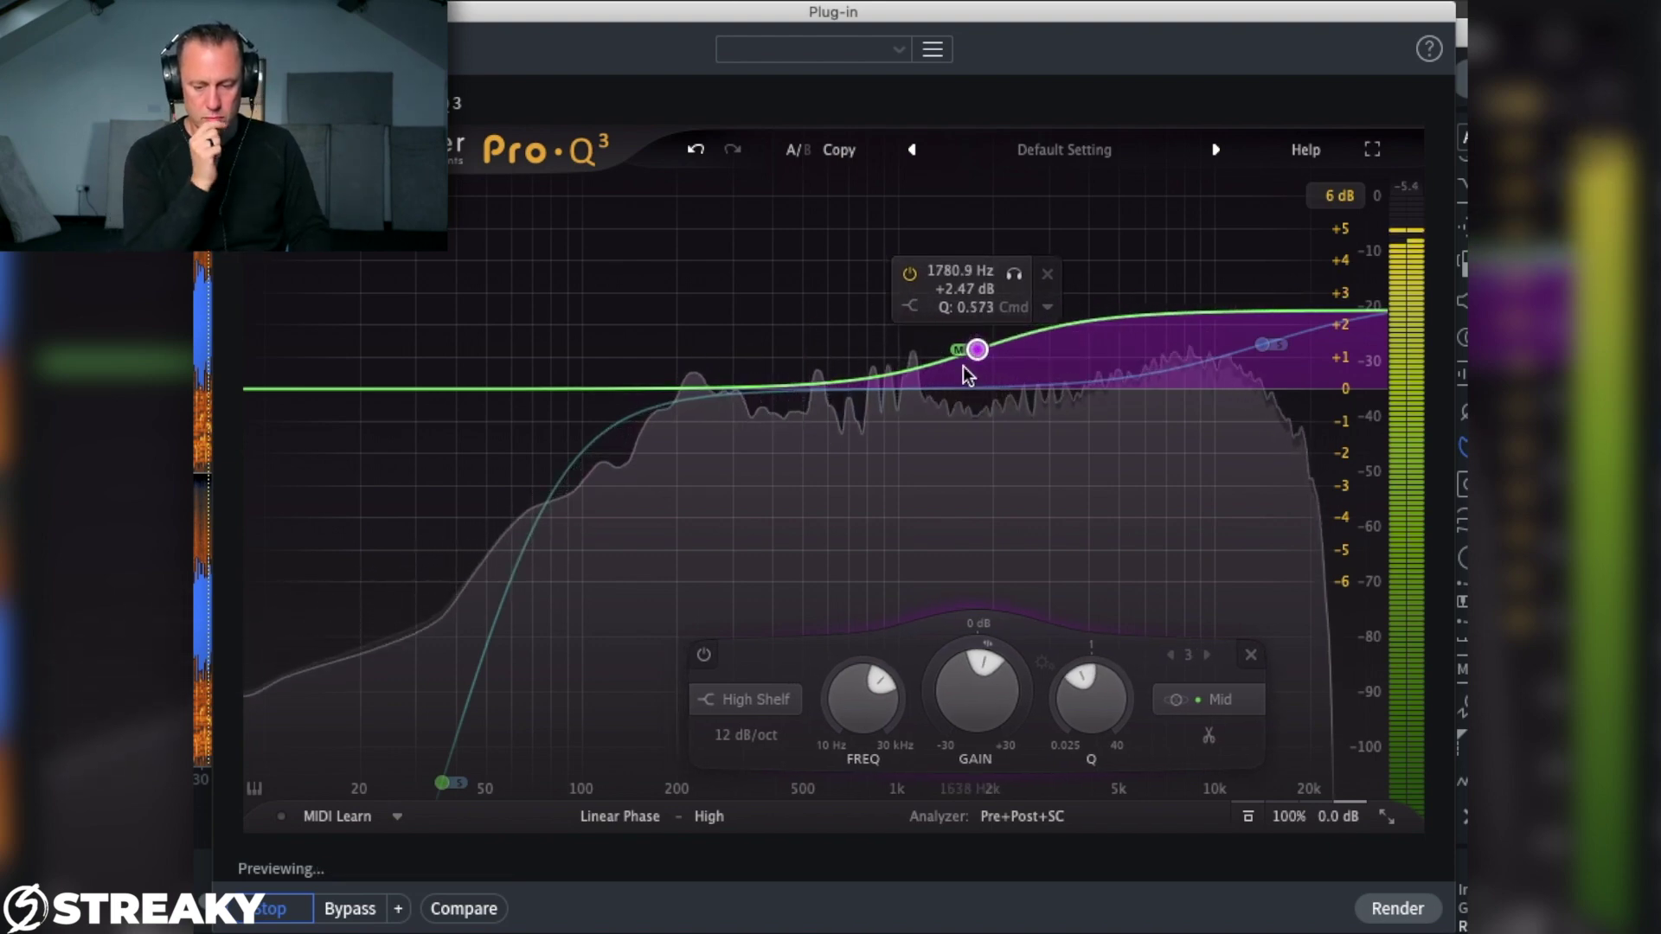
Step: Move the mid high shelf to about 1.84 kHz and +3.2 dB, and audition it off and on twice
mouse_move(973, 355)
left_mouse_down()
mouse_move(987, 380)
mouse_move(981, 310)
mouse_move(982, 338)
left_mouse_up()
left_click(914, 262)
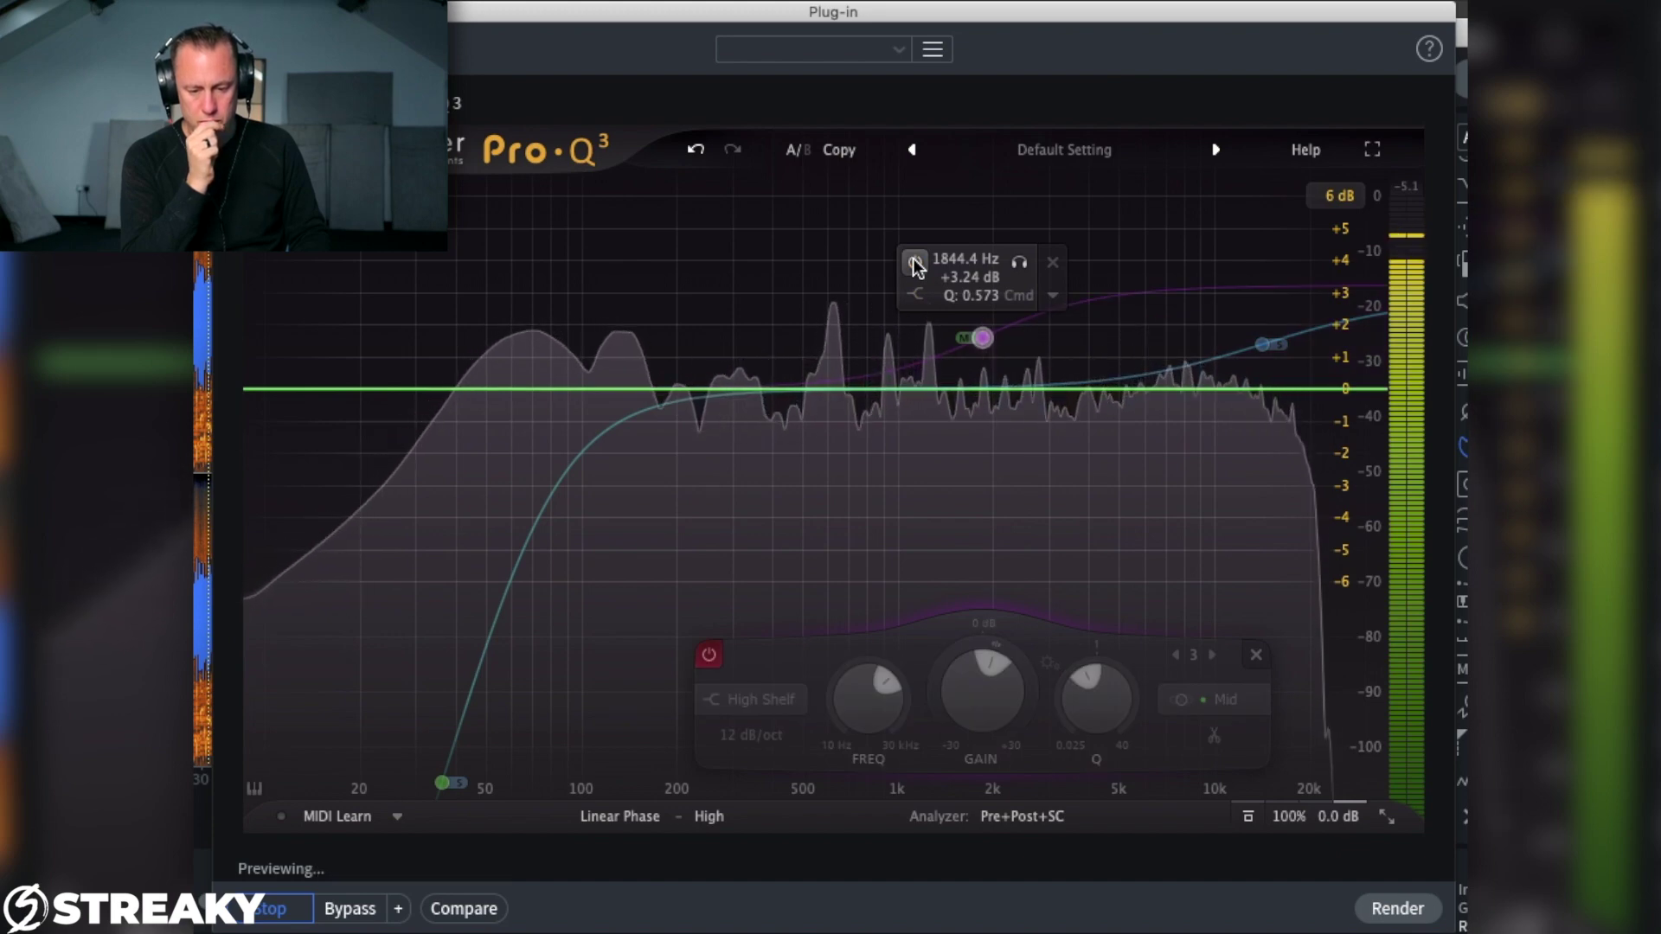
left_click(915, 262)
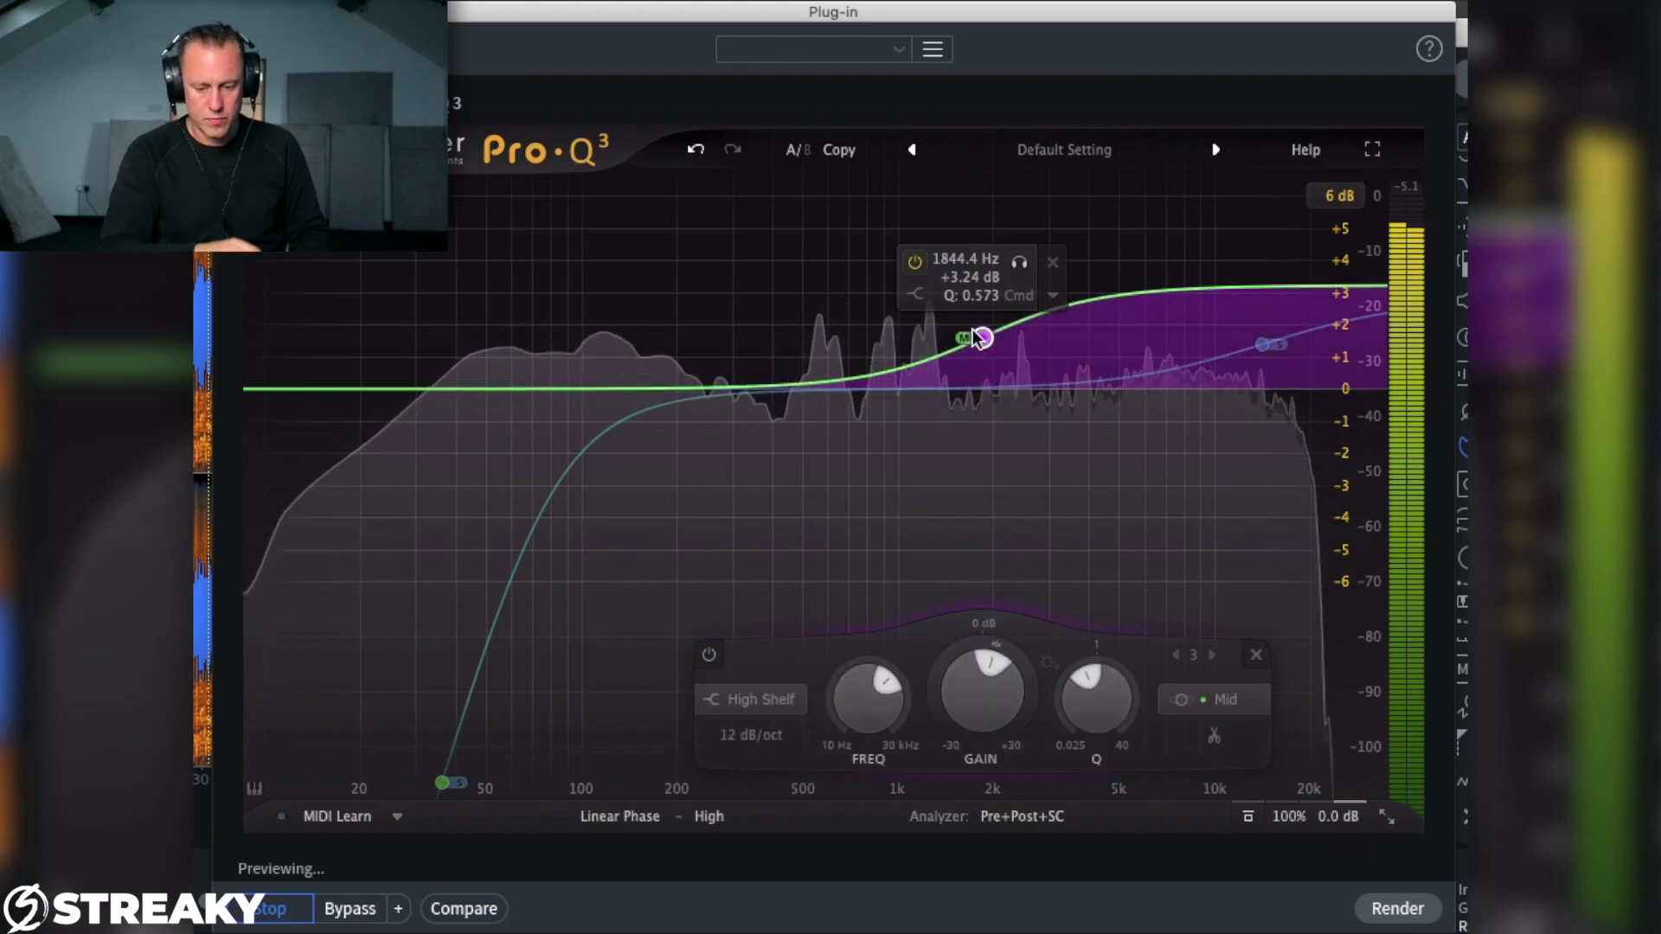
left_click(914, 263)
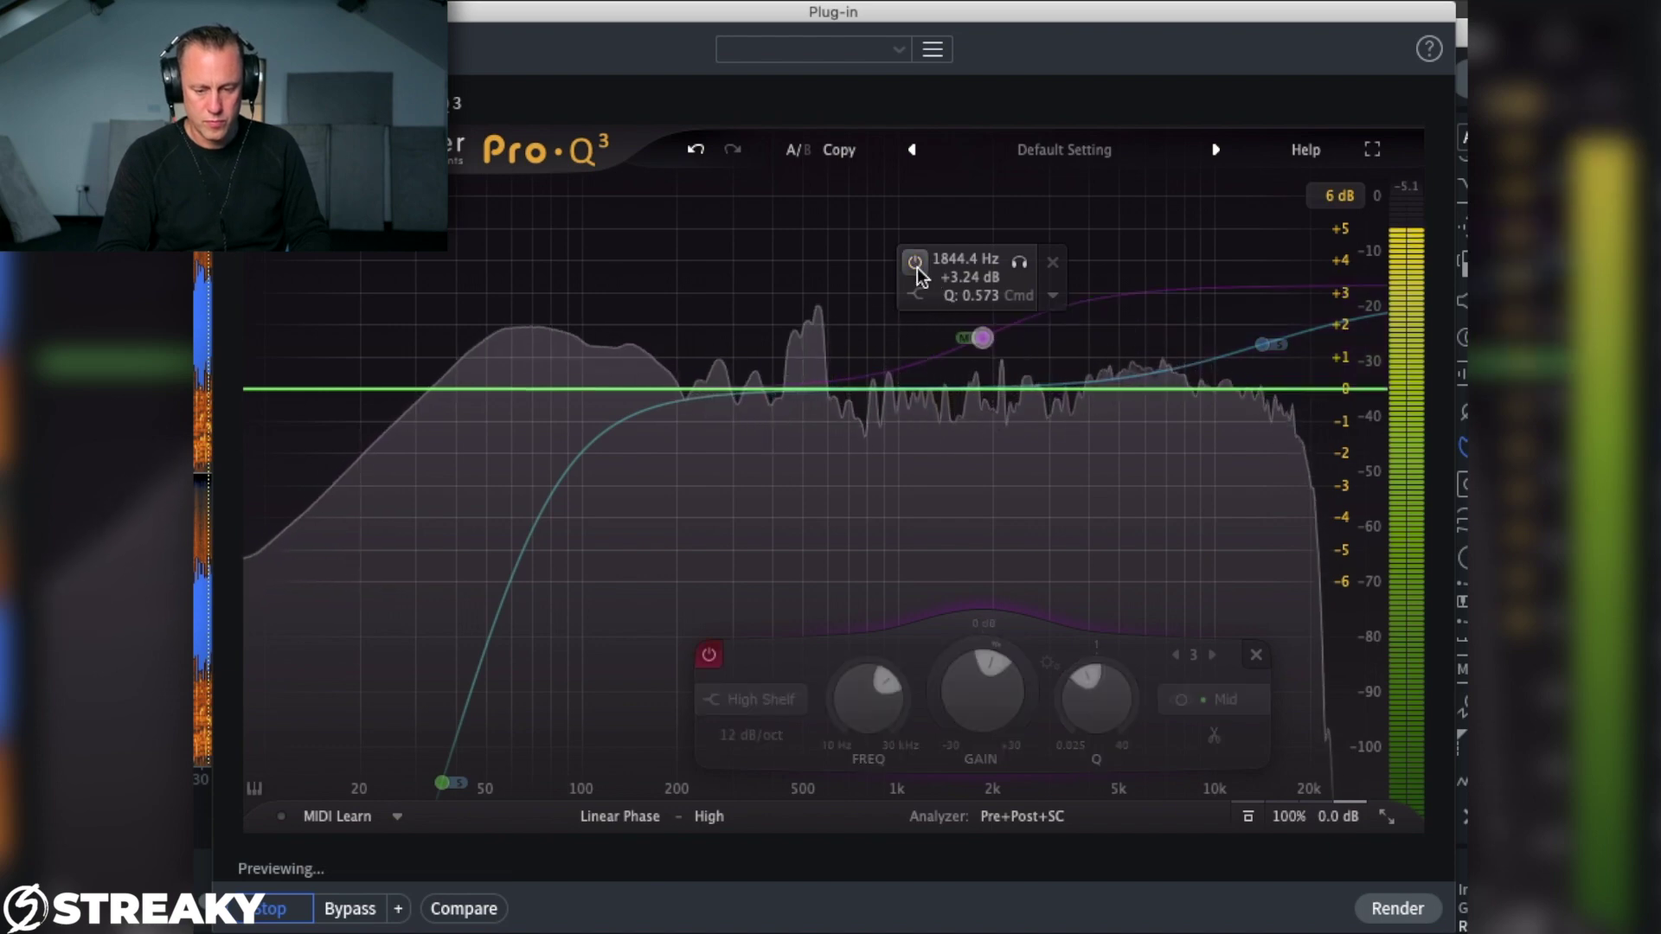
left_click(914, 262)
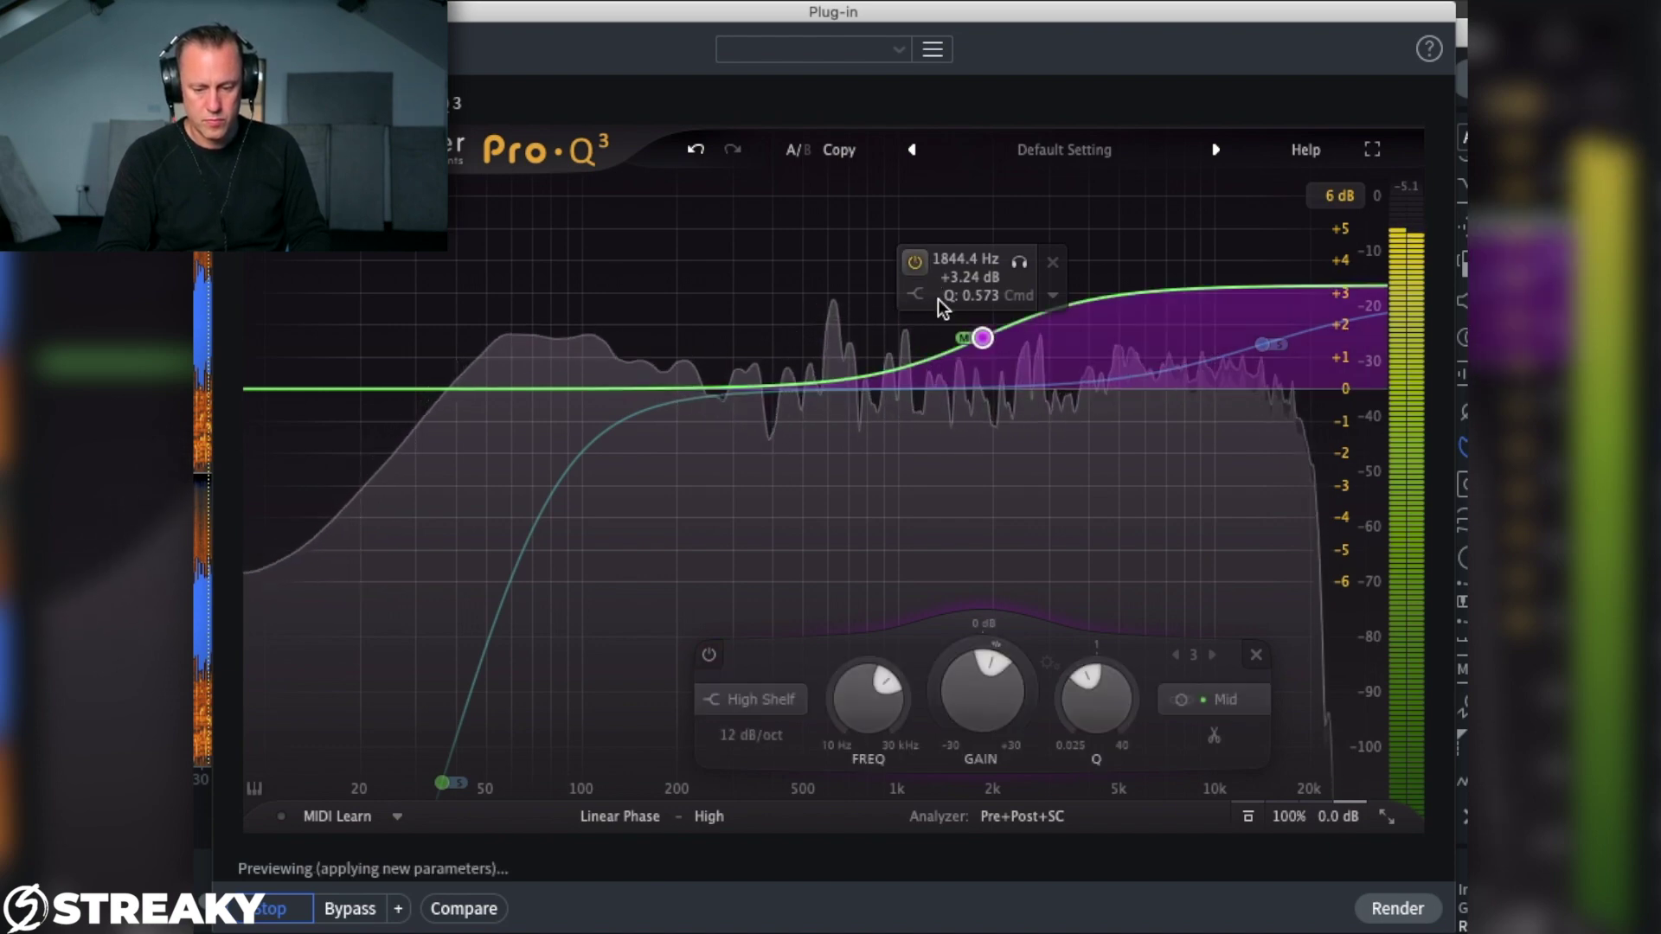
Step: Set the mid high shelf to about 1.96 kHz, +1.95 dB and Q 0.480, auditioning it off and on after each adjustment
left_click_drag(984, 344, 991, 382)
left_click(925, 281)
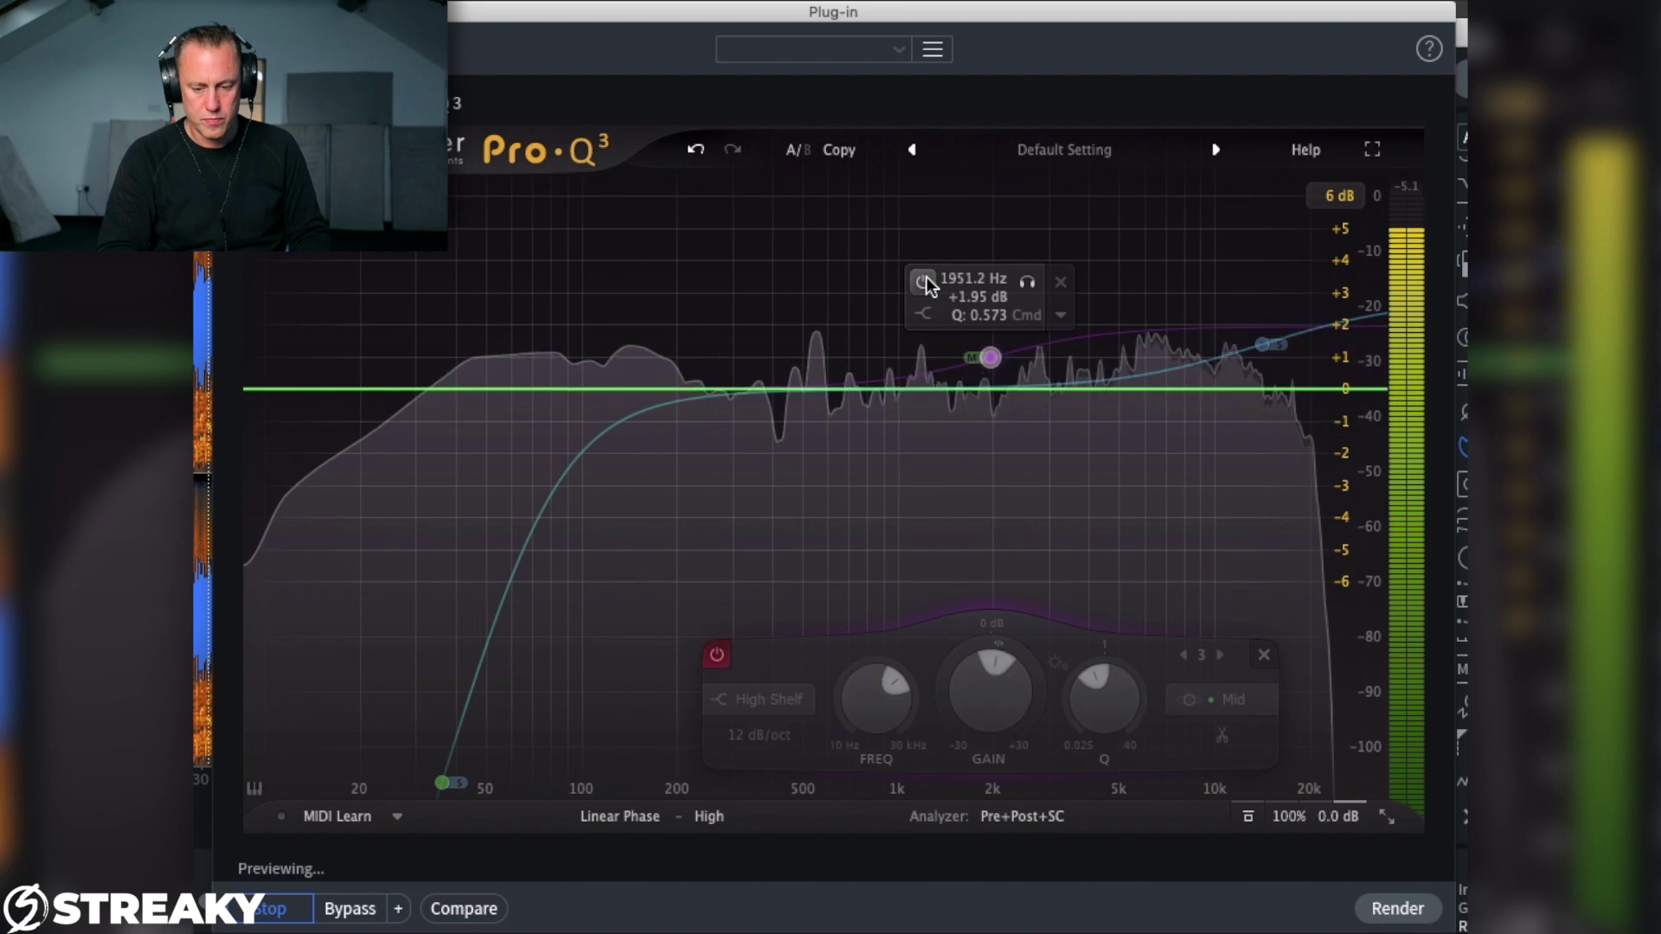
left_click(924, 281)
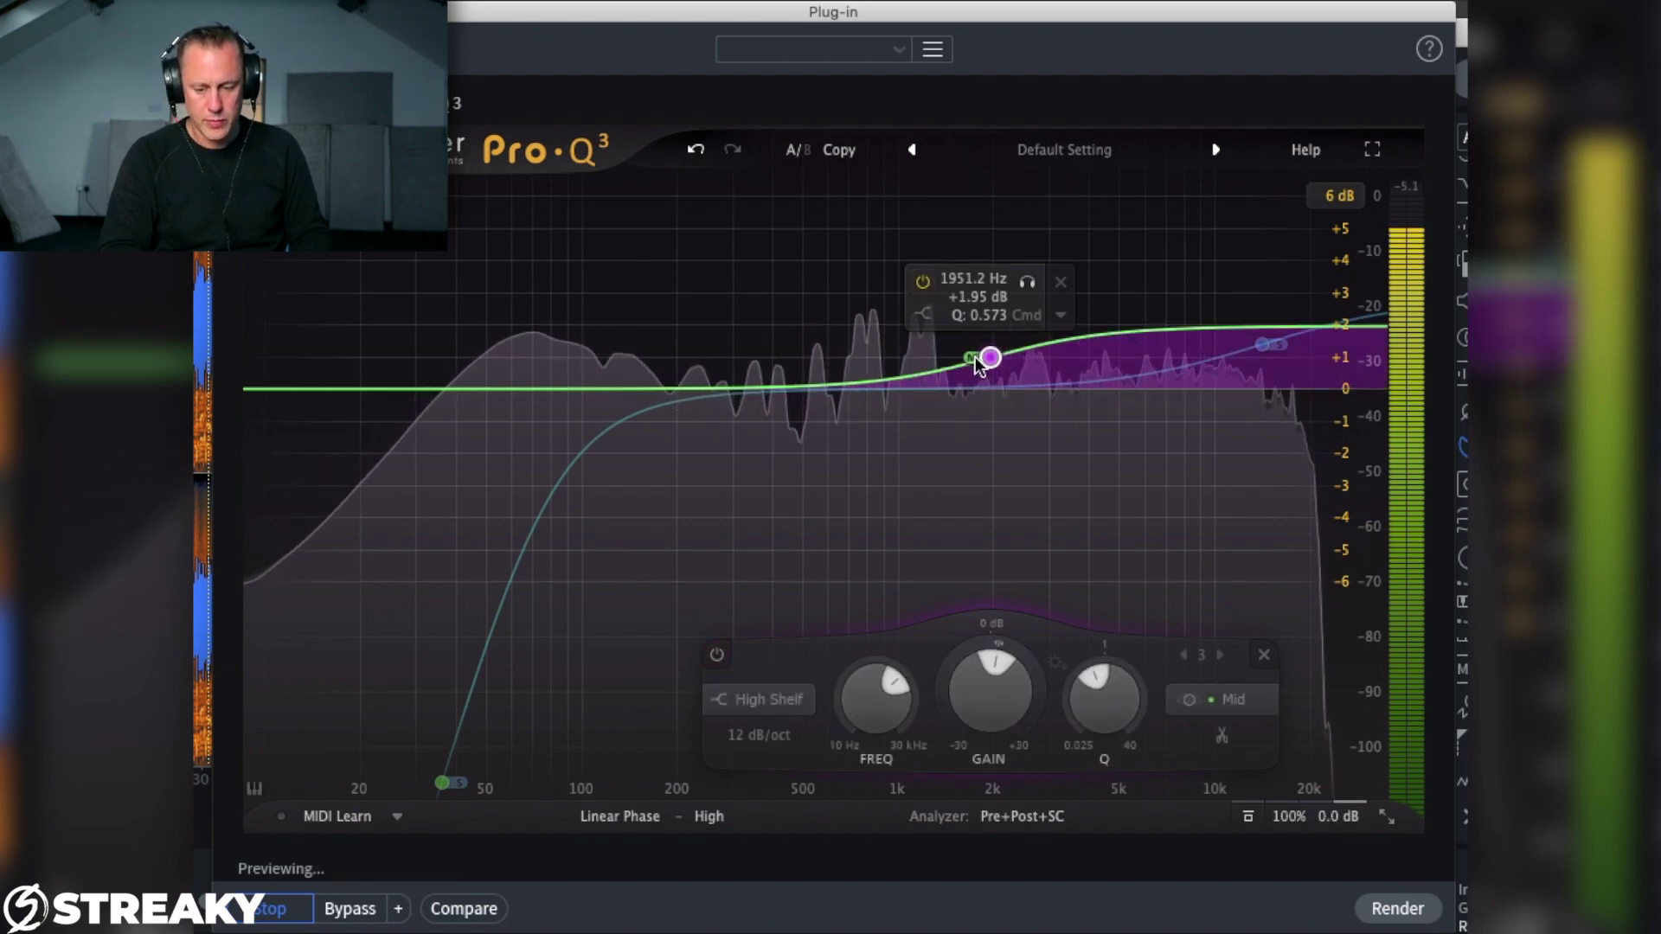
scroll(991, 359, "down", 3)
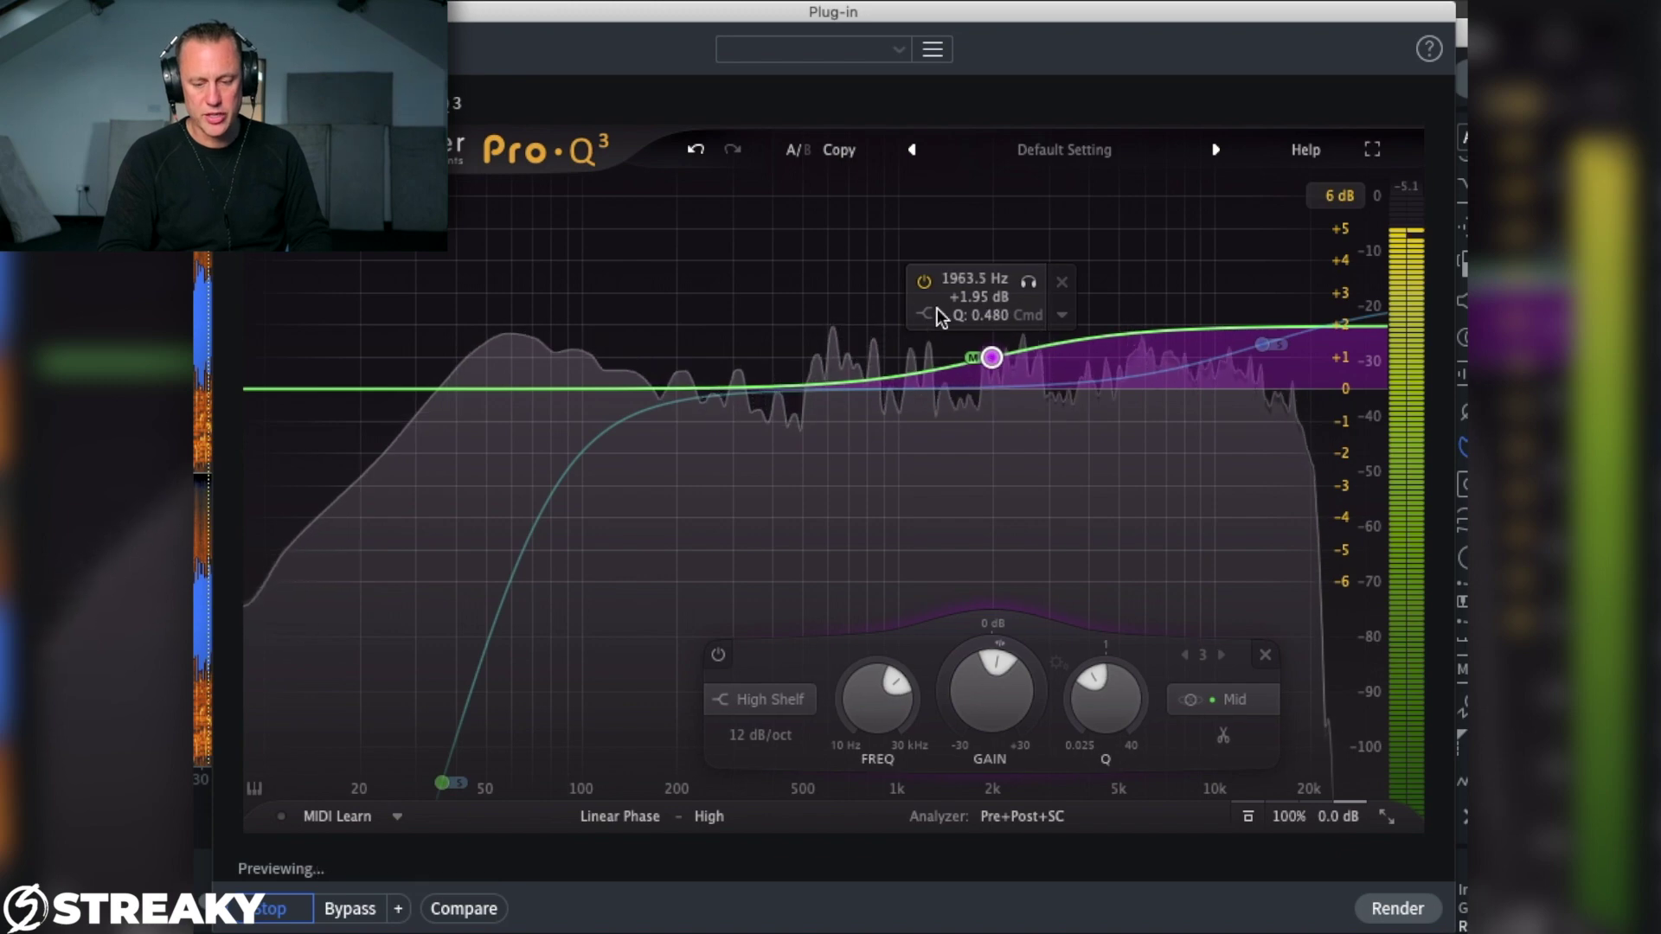
left_click(925, 283)
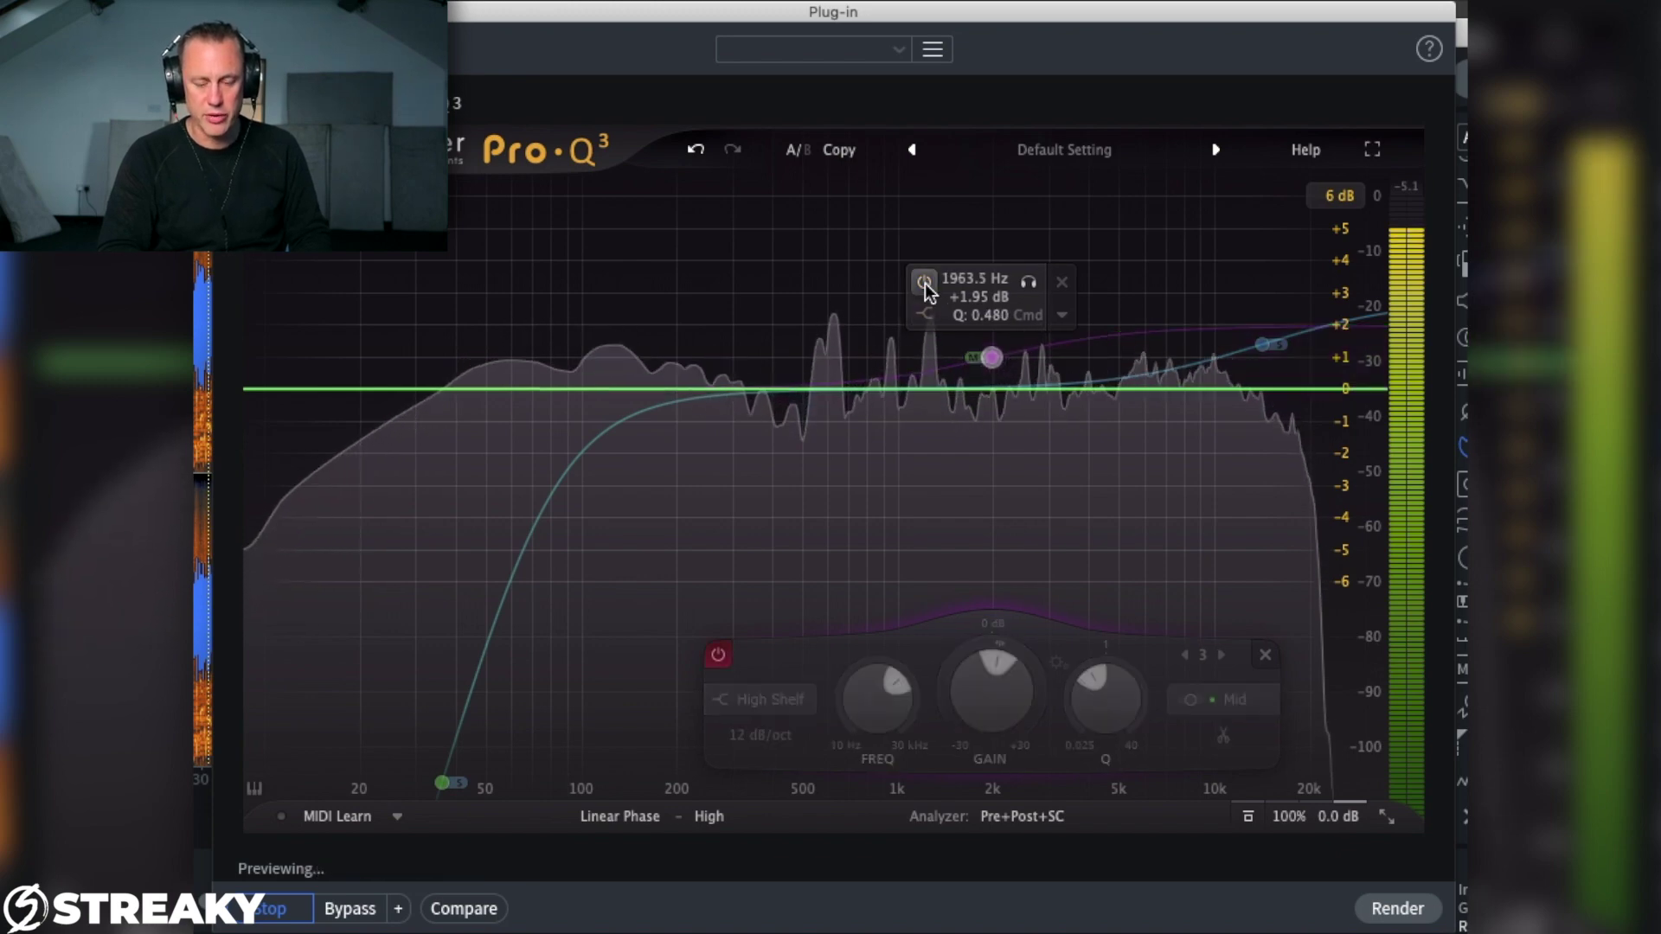
left_click(925, 283)
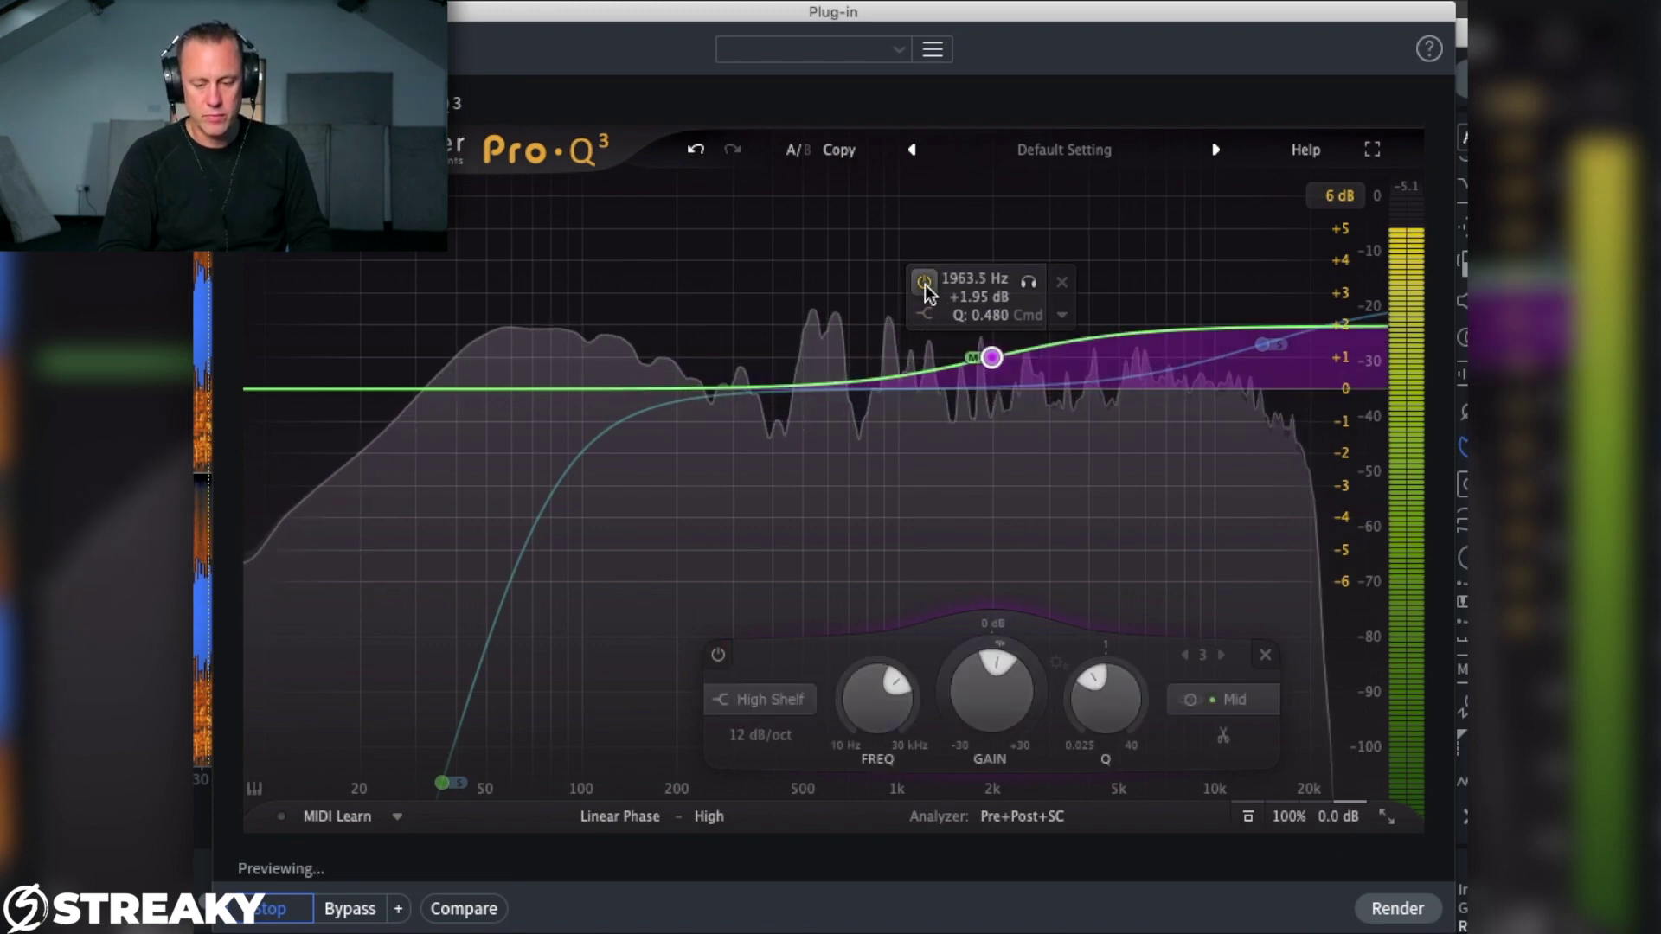
Step: Try the mid high shelf at about 1.99 kHz, +1.5 dB and at 1.9 kHz, +2.2 dB, auditioning each setting off and on
left_click_drag(991, 362, 993, 369)
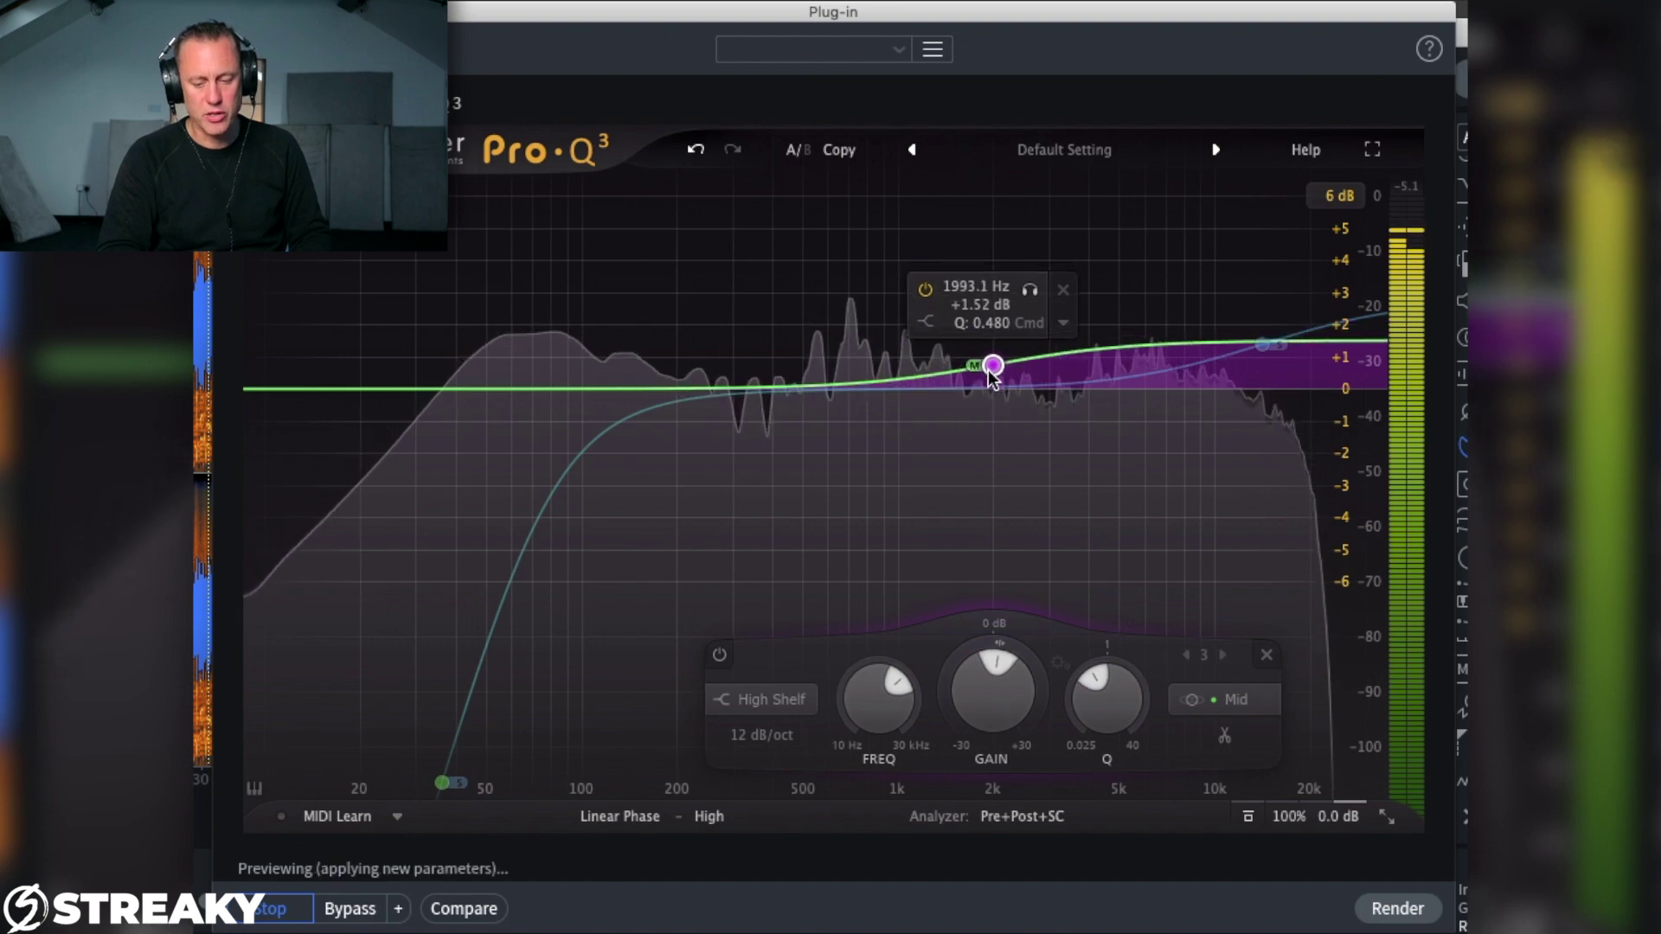
left_click(925, 290)
left_click(925, 290)
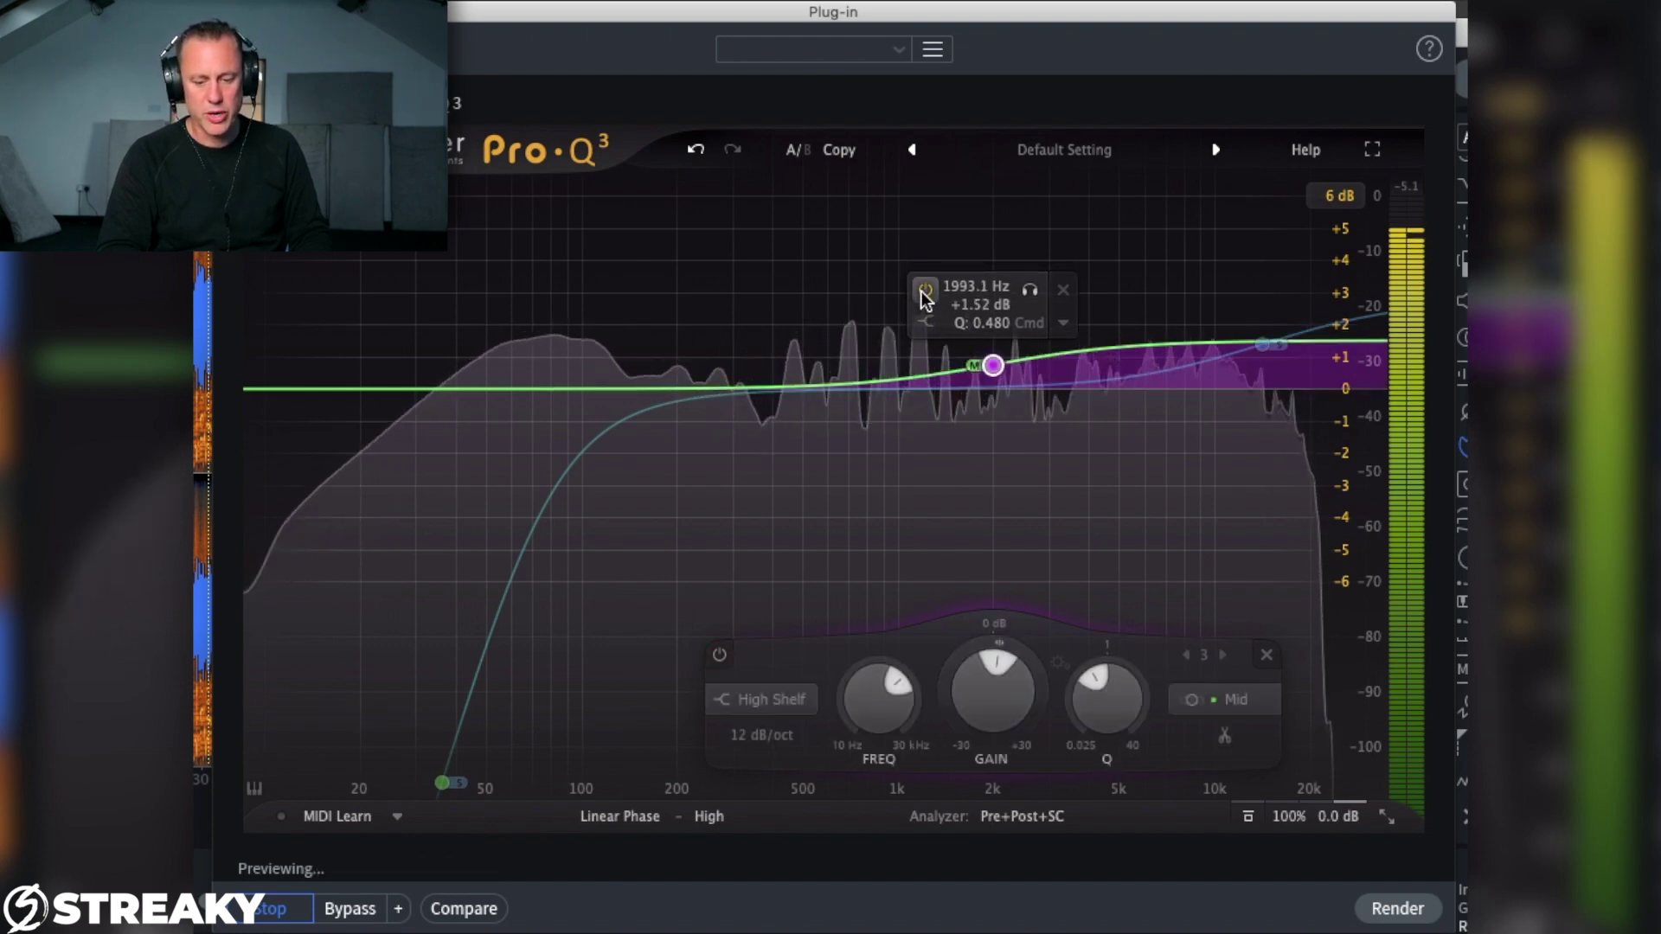
double_click(993, 364)
left_click_drag(993, 364, 986, 355)
left_click(923, 284)
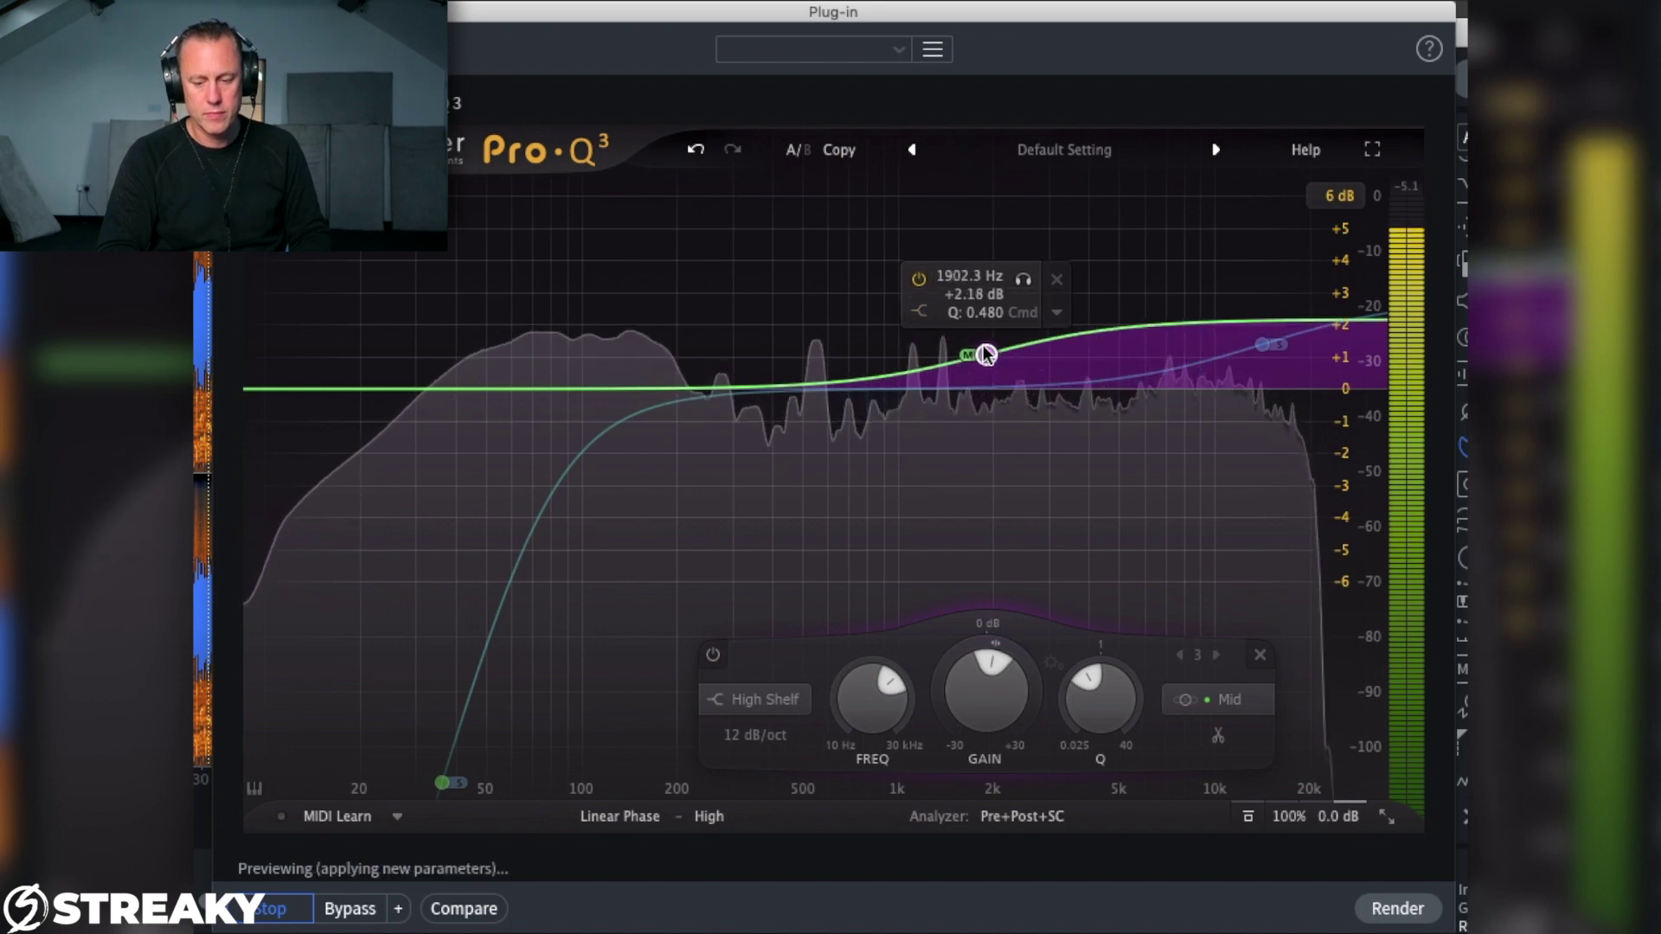
left_click(918, 280)
left_click(919, 280)
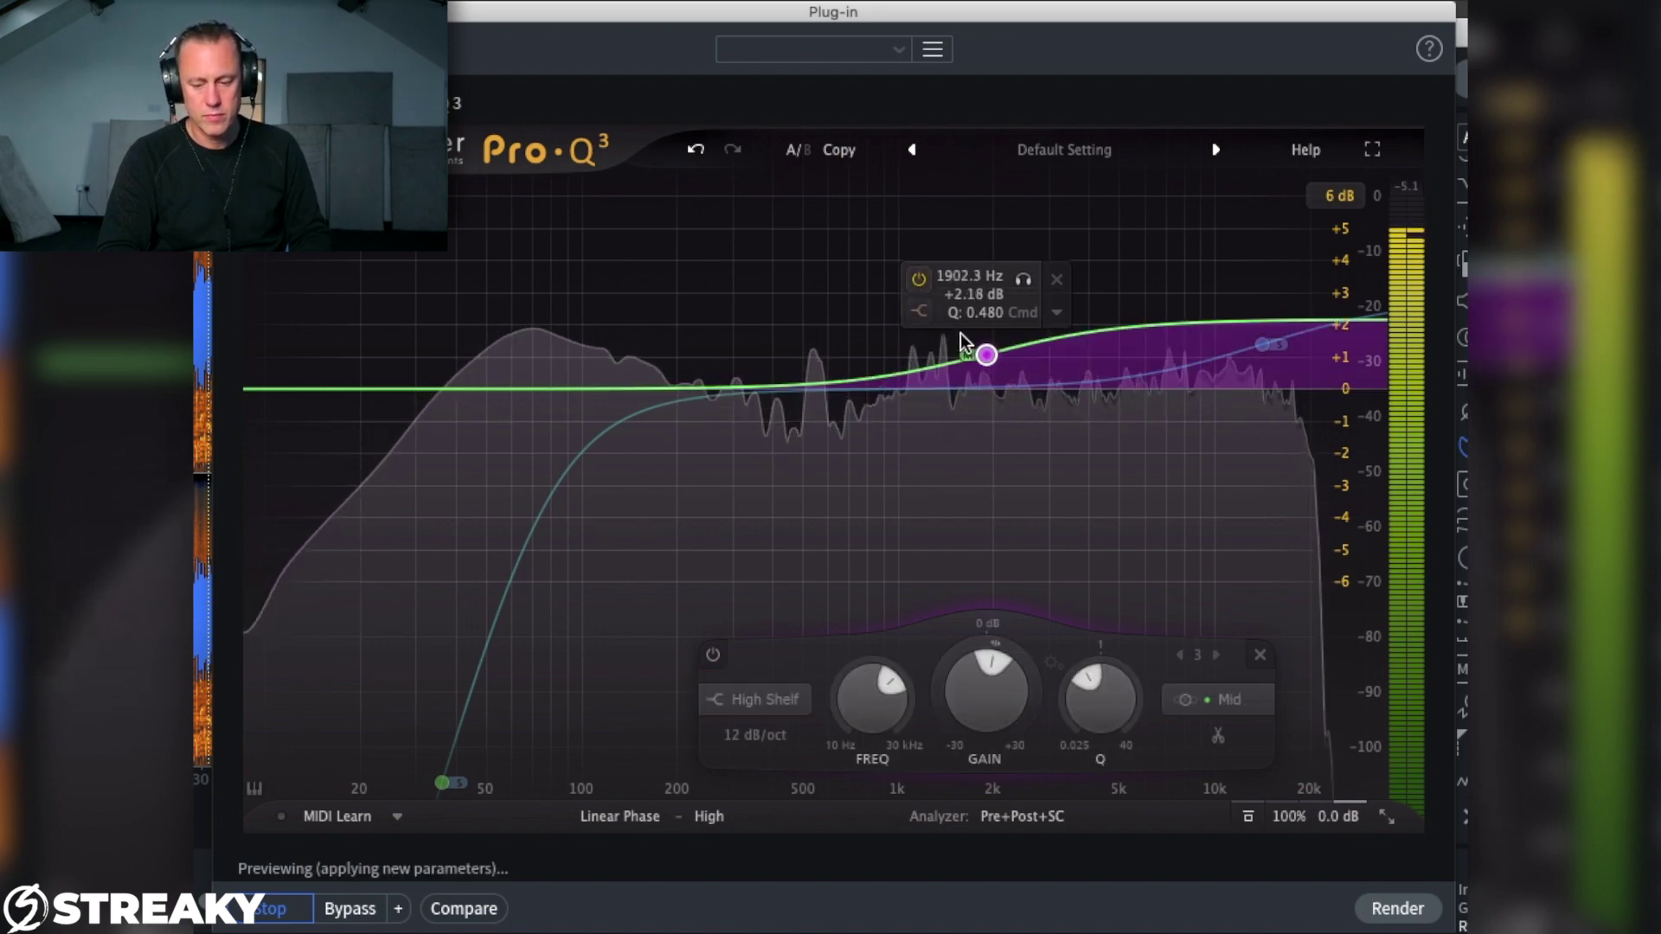
Step: Audition the mid high shelf off and on, settle it at about 1.95 kHz and +1.6 dB, and stop the preview
left_click_drag(988, 359, 987, 360)
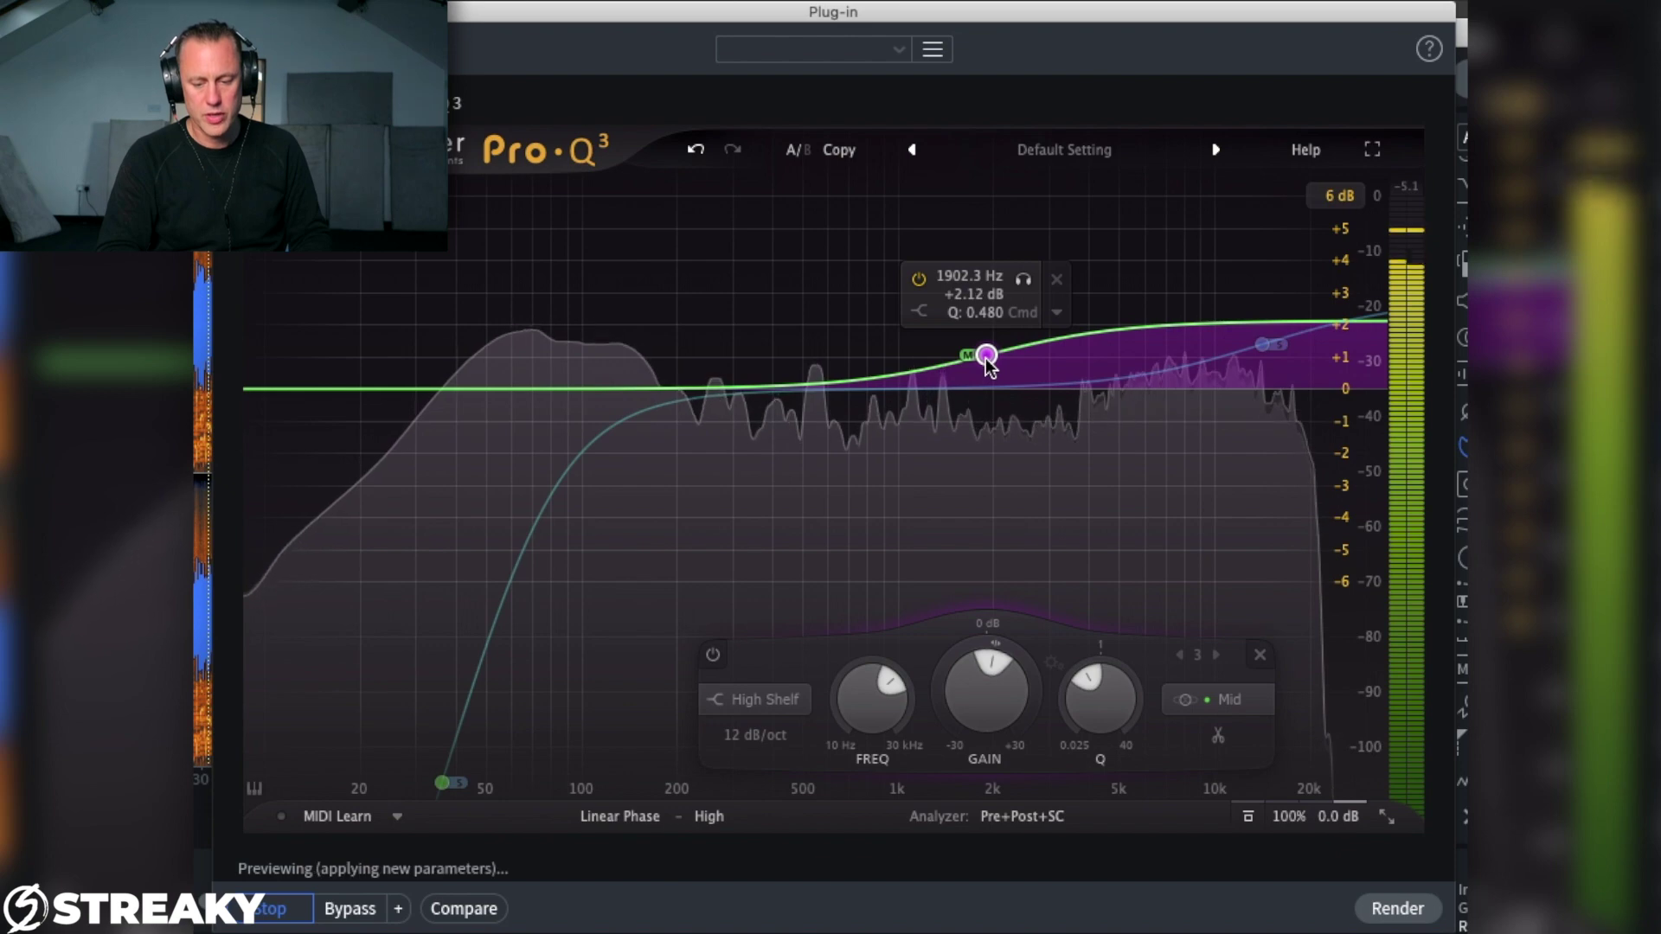
left_click(919, 282)
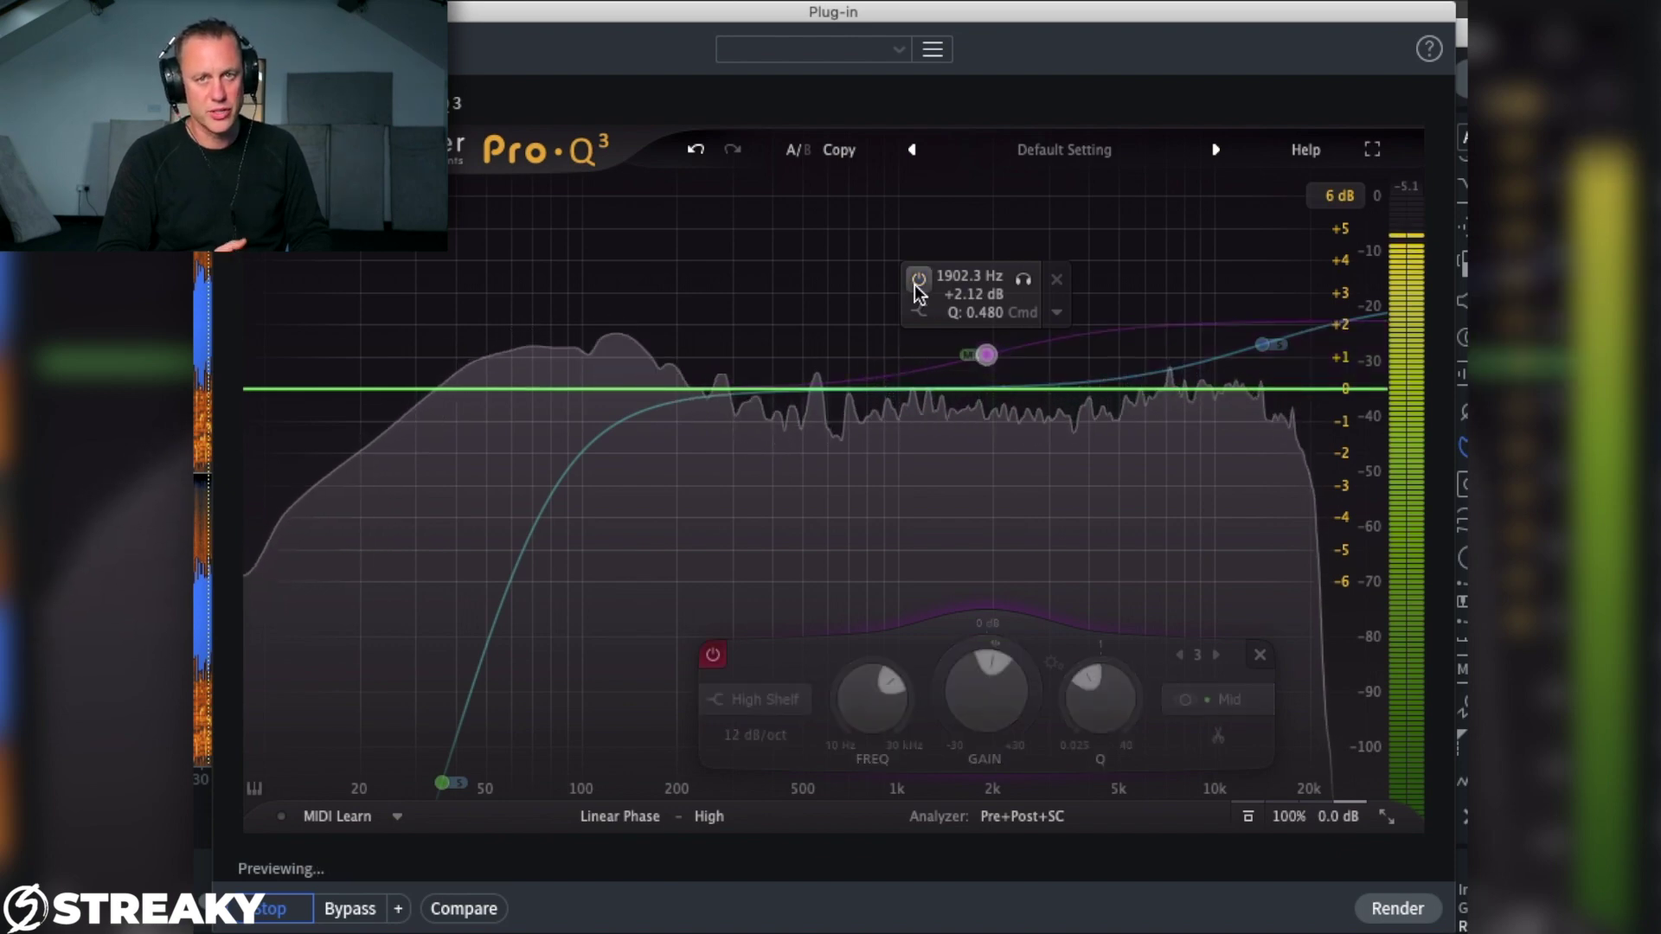
left_click(919, 280)
left_click_drag(987, 357, 991, 364)
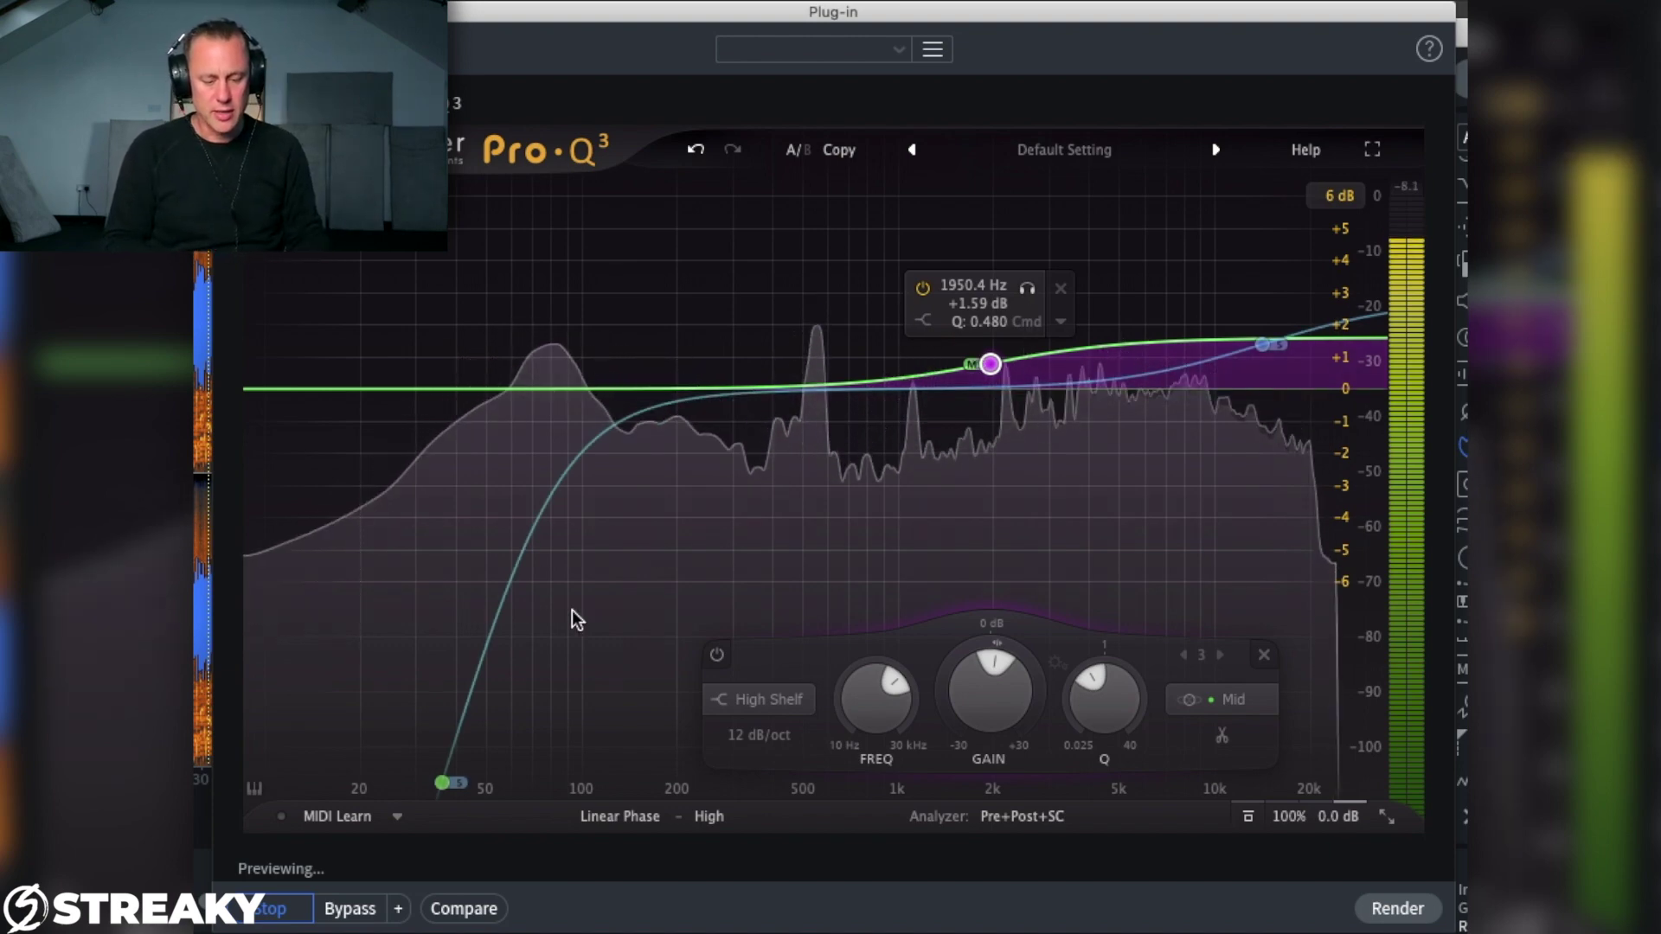
left_click(290, 908)
Step: Add a mid bell boost at about 107.5 Hz with +1 dB gain and Q 1.122
mouse_move(991, 365)
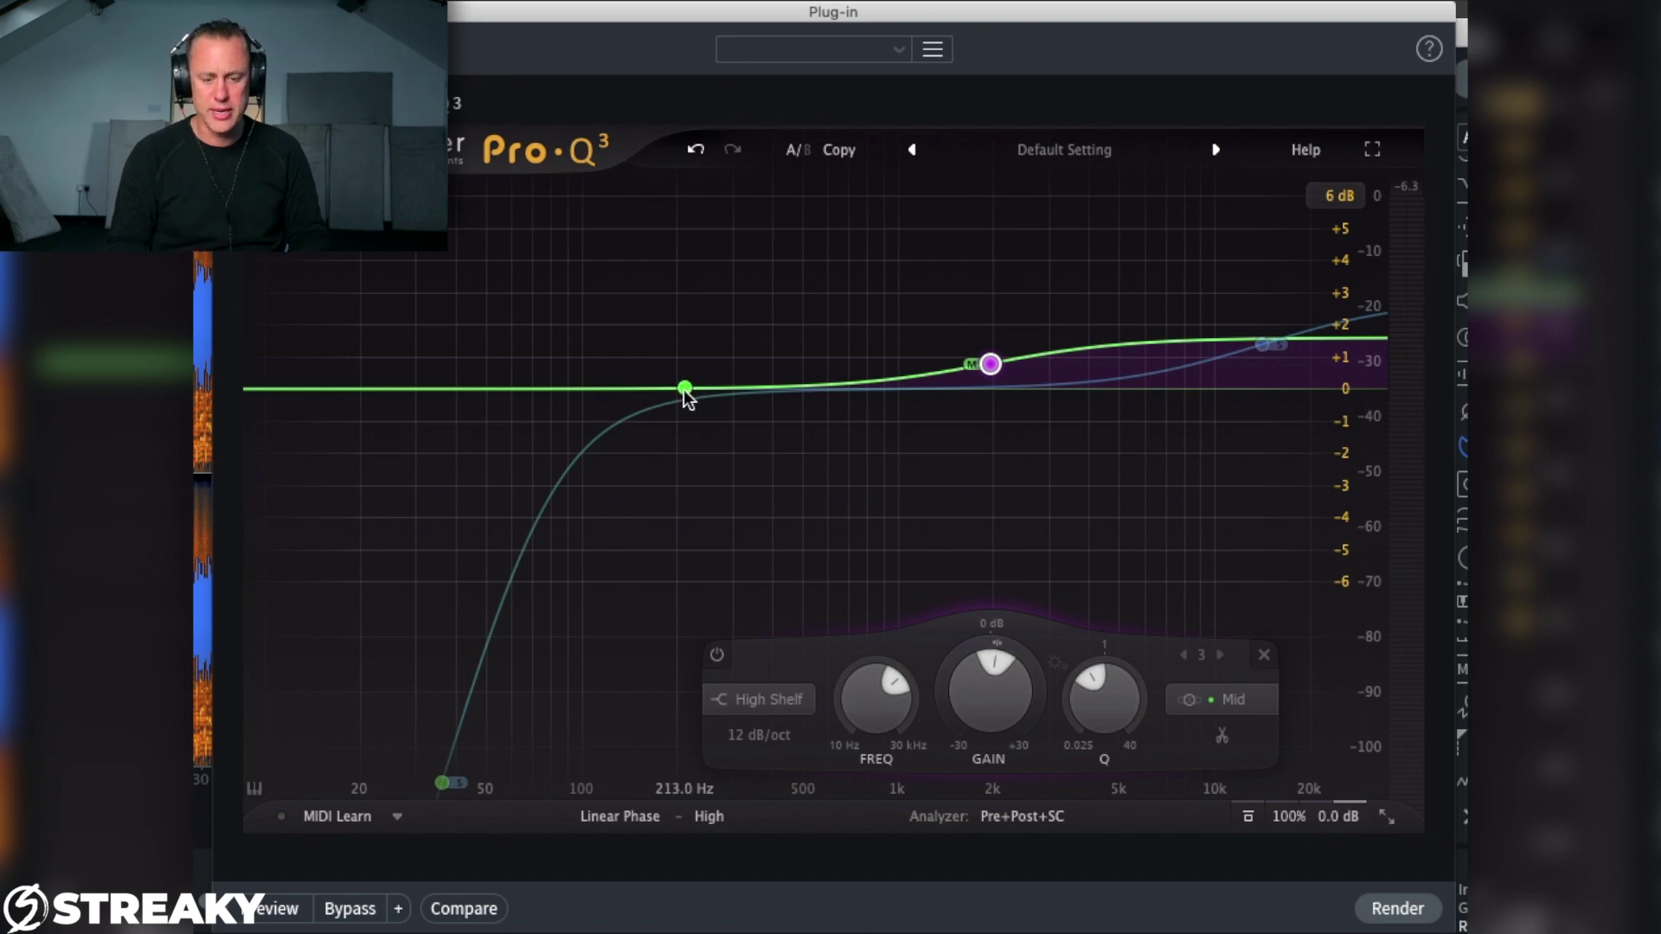
left_click_drag(650, 379, 591, 358)
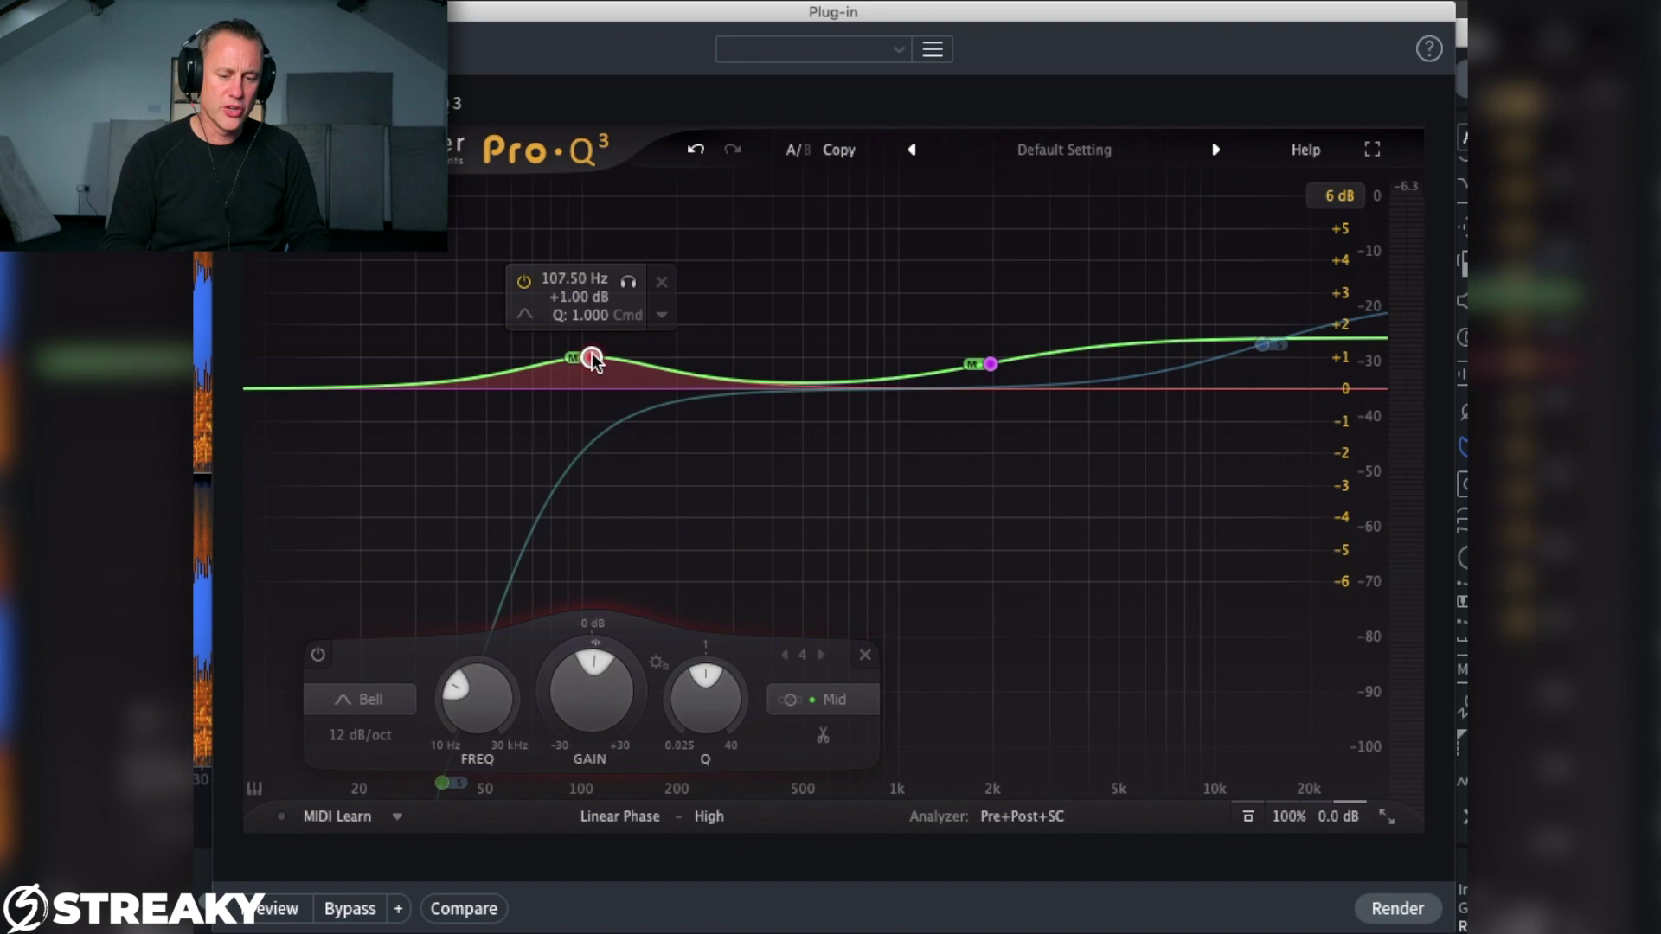
scroll(592, 360, "up", 2)
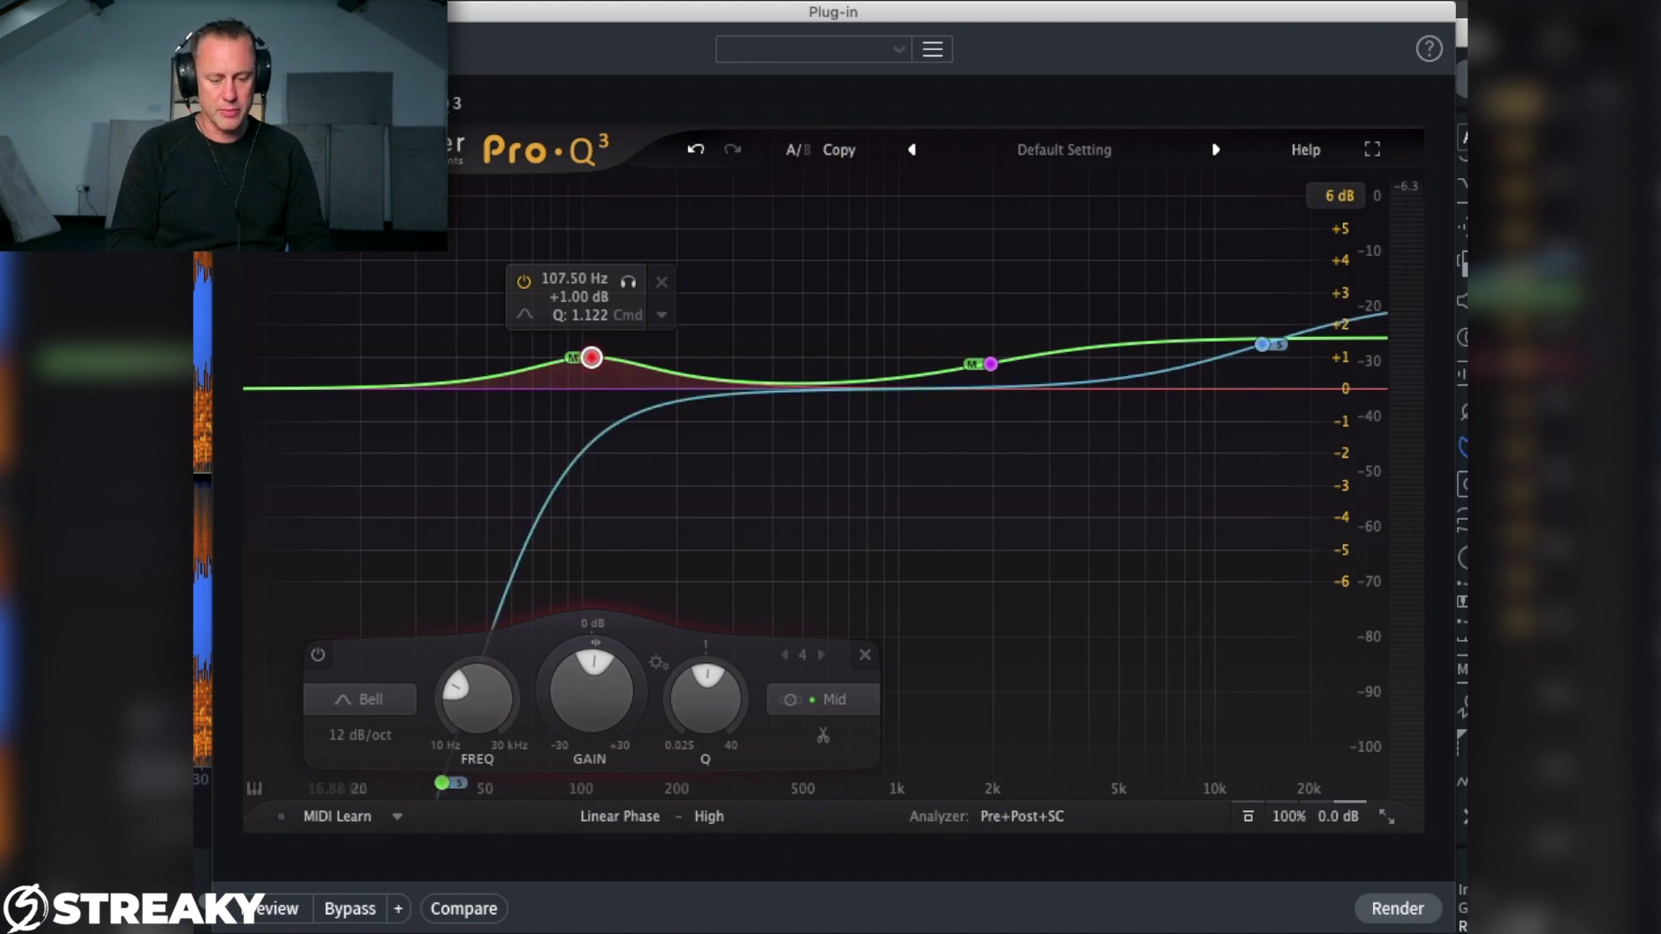
Step: Start the preview, raise the mid bell to about +2 dB at 105 Hz, and audition it off and on twice
left_click(272, 910)
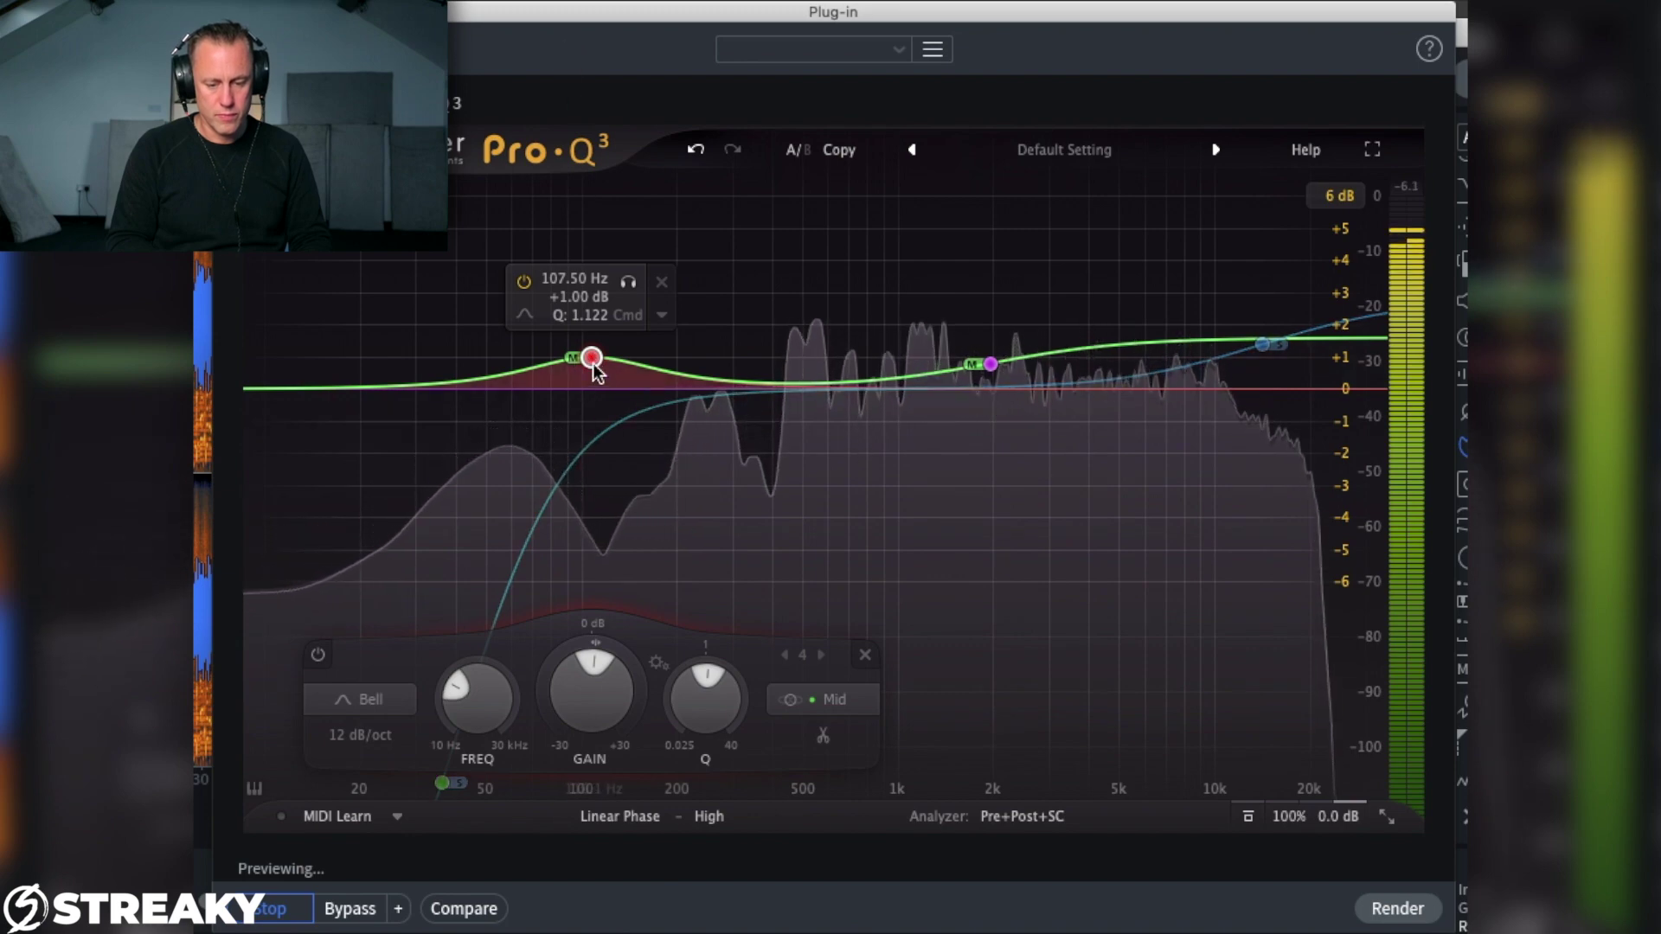
left_click_drag(591, 357, 588, 325)
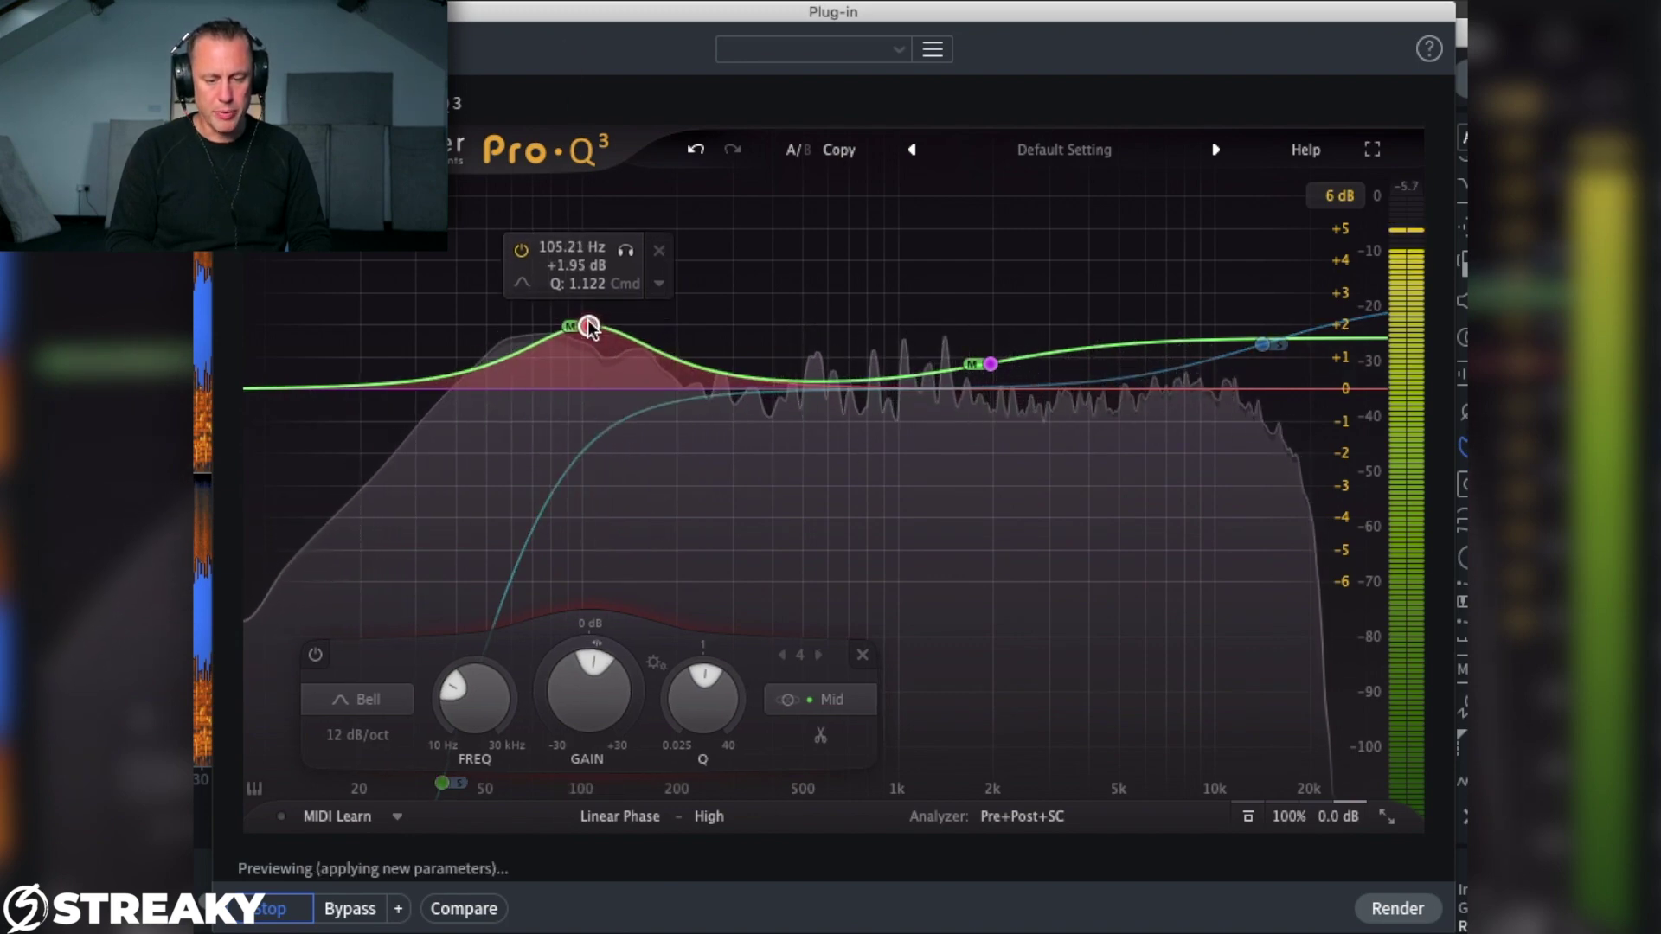
mouse_move(590, 328)
left_mouse_down()
mouse_move(589, 305)
mouse_move(588, 322)
left_mouse_up()
left_click(520, 233)
left_click(520, 250)
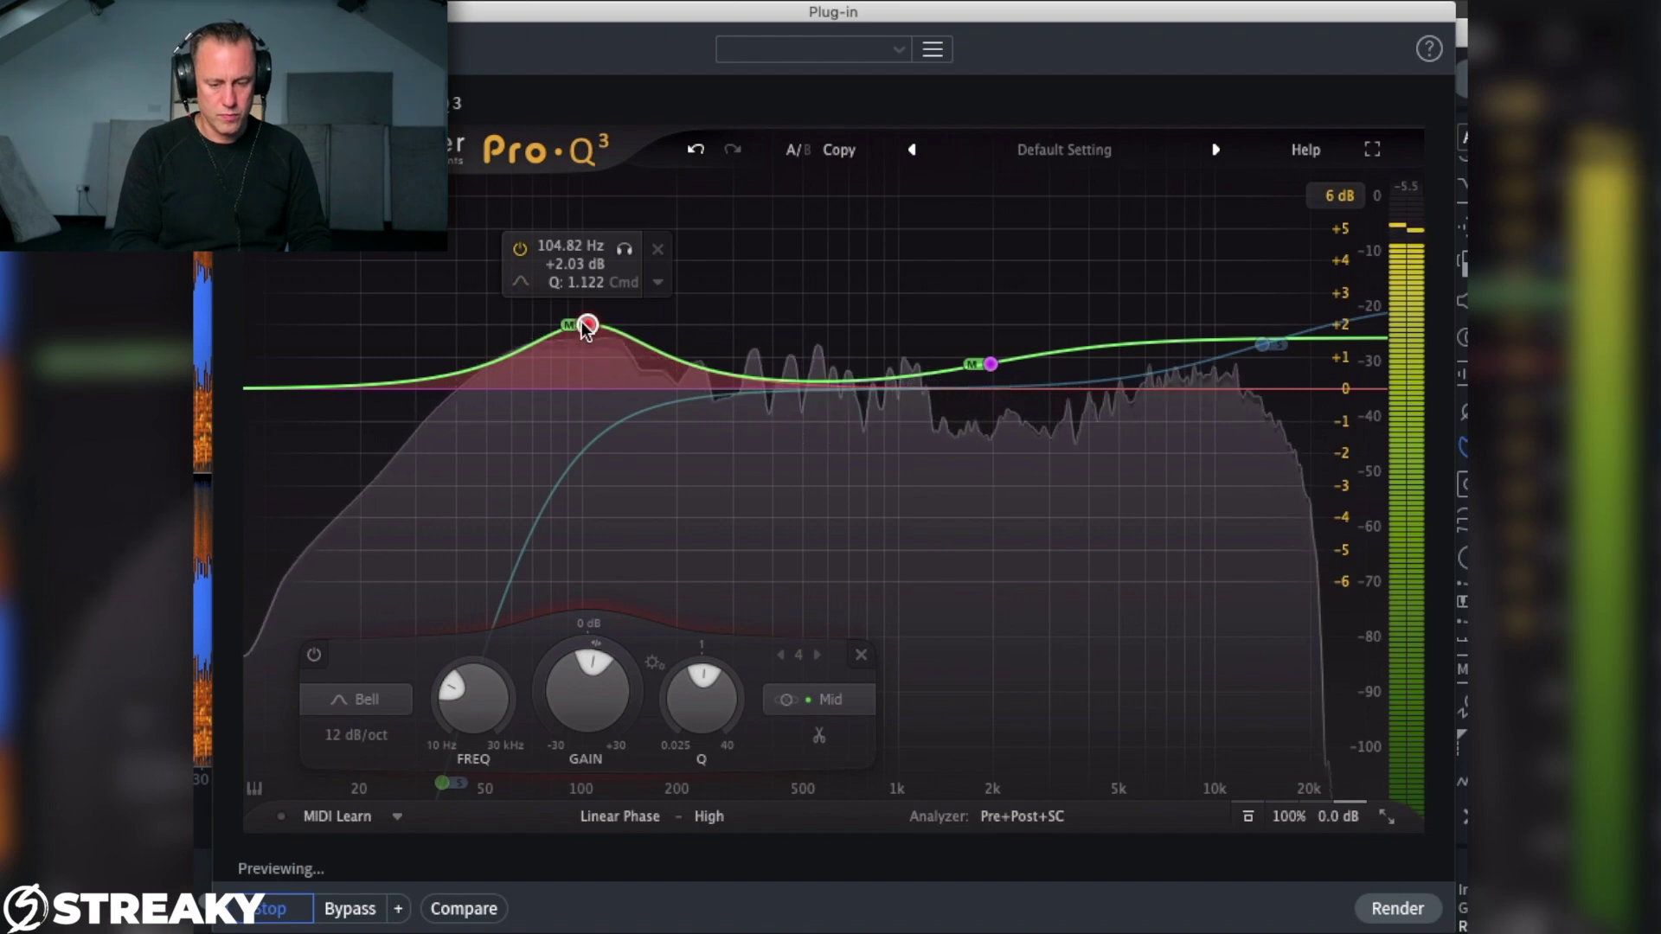
left_click(519, 250)
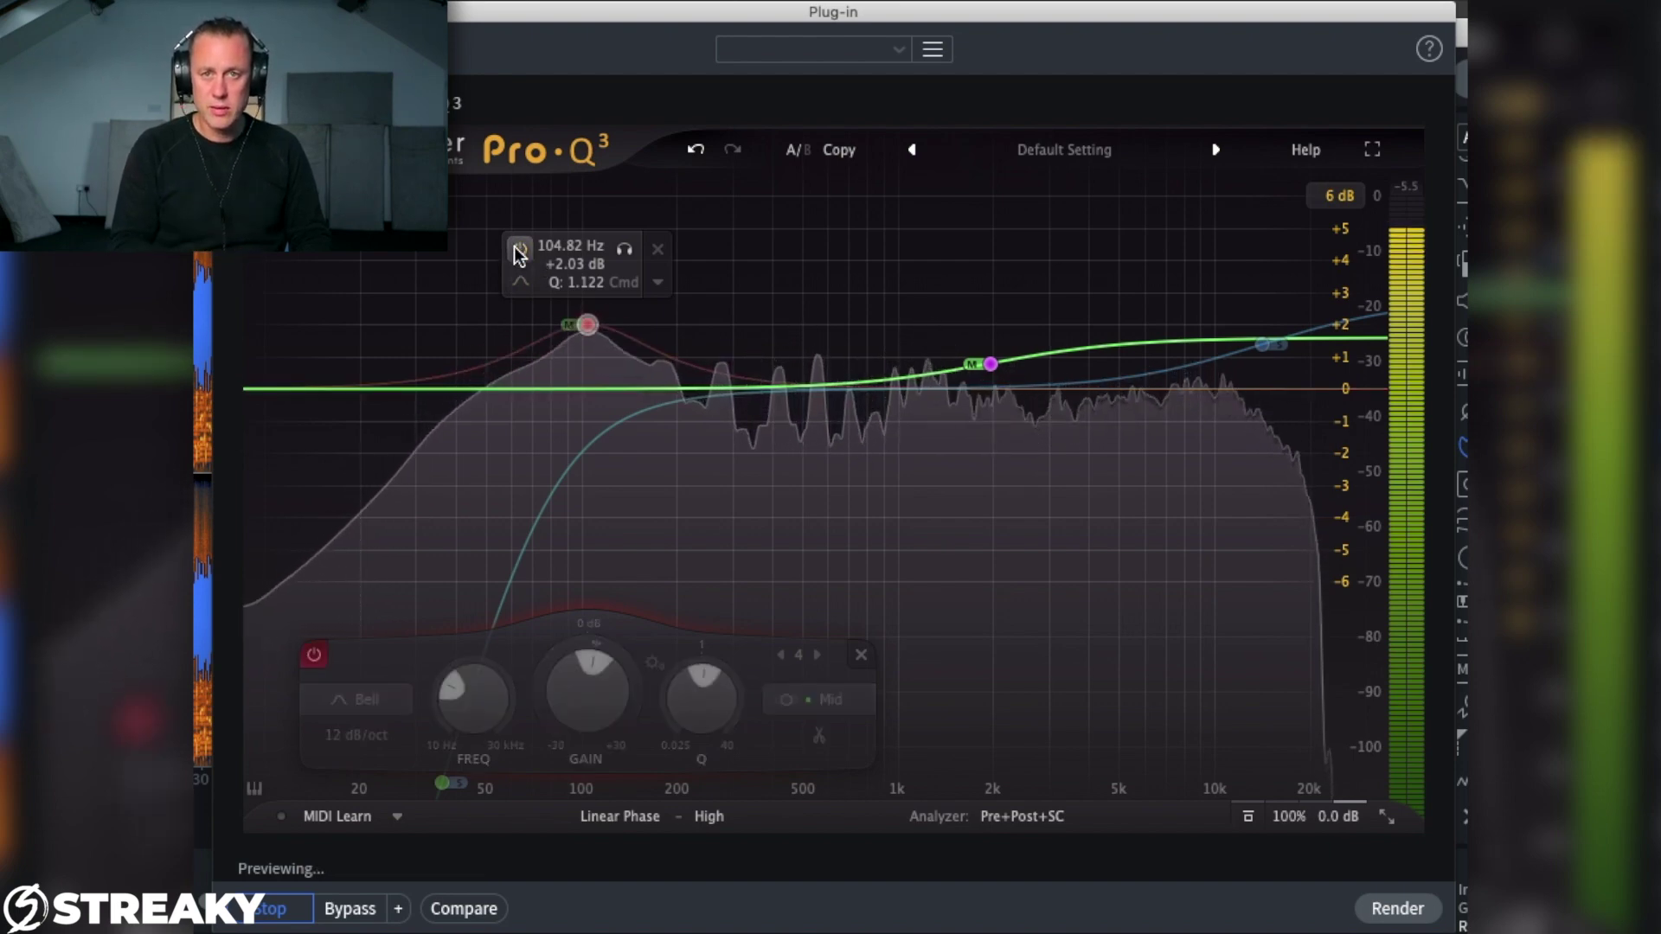
left_click(519, 250)
Step: Compare the mid bell at about 104 Hz with gains of +1.47 dB and +1.97 dB, auditioning each off and on
left_click_drag(587, 325, 585, 344)
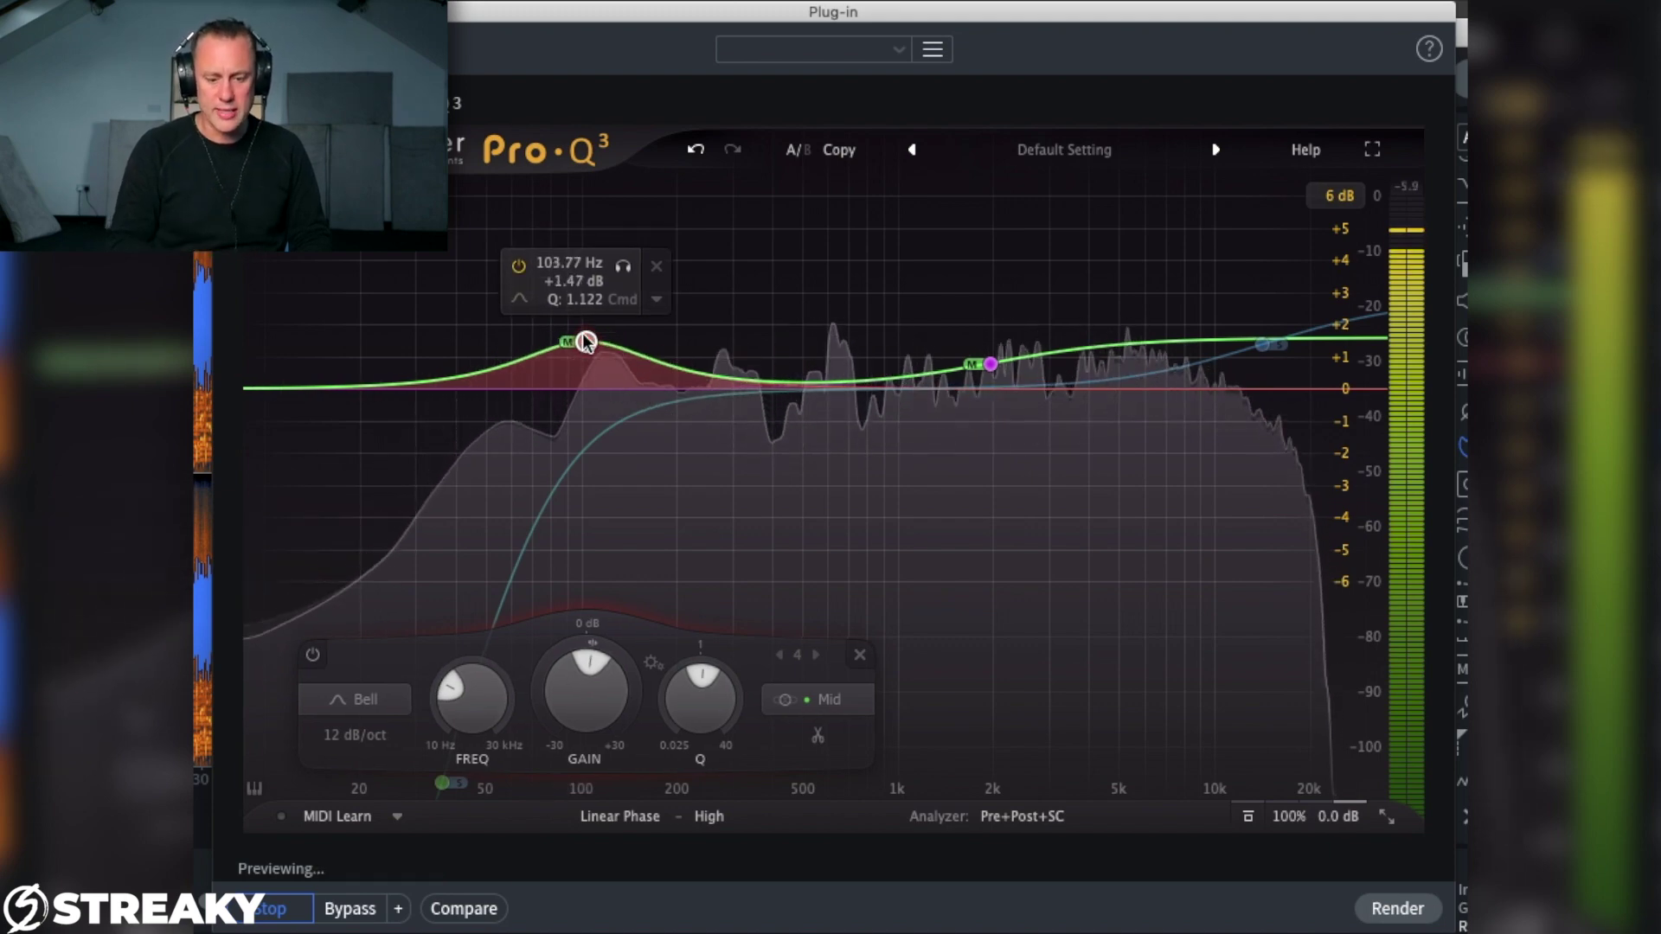
left_click(519, 266)
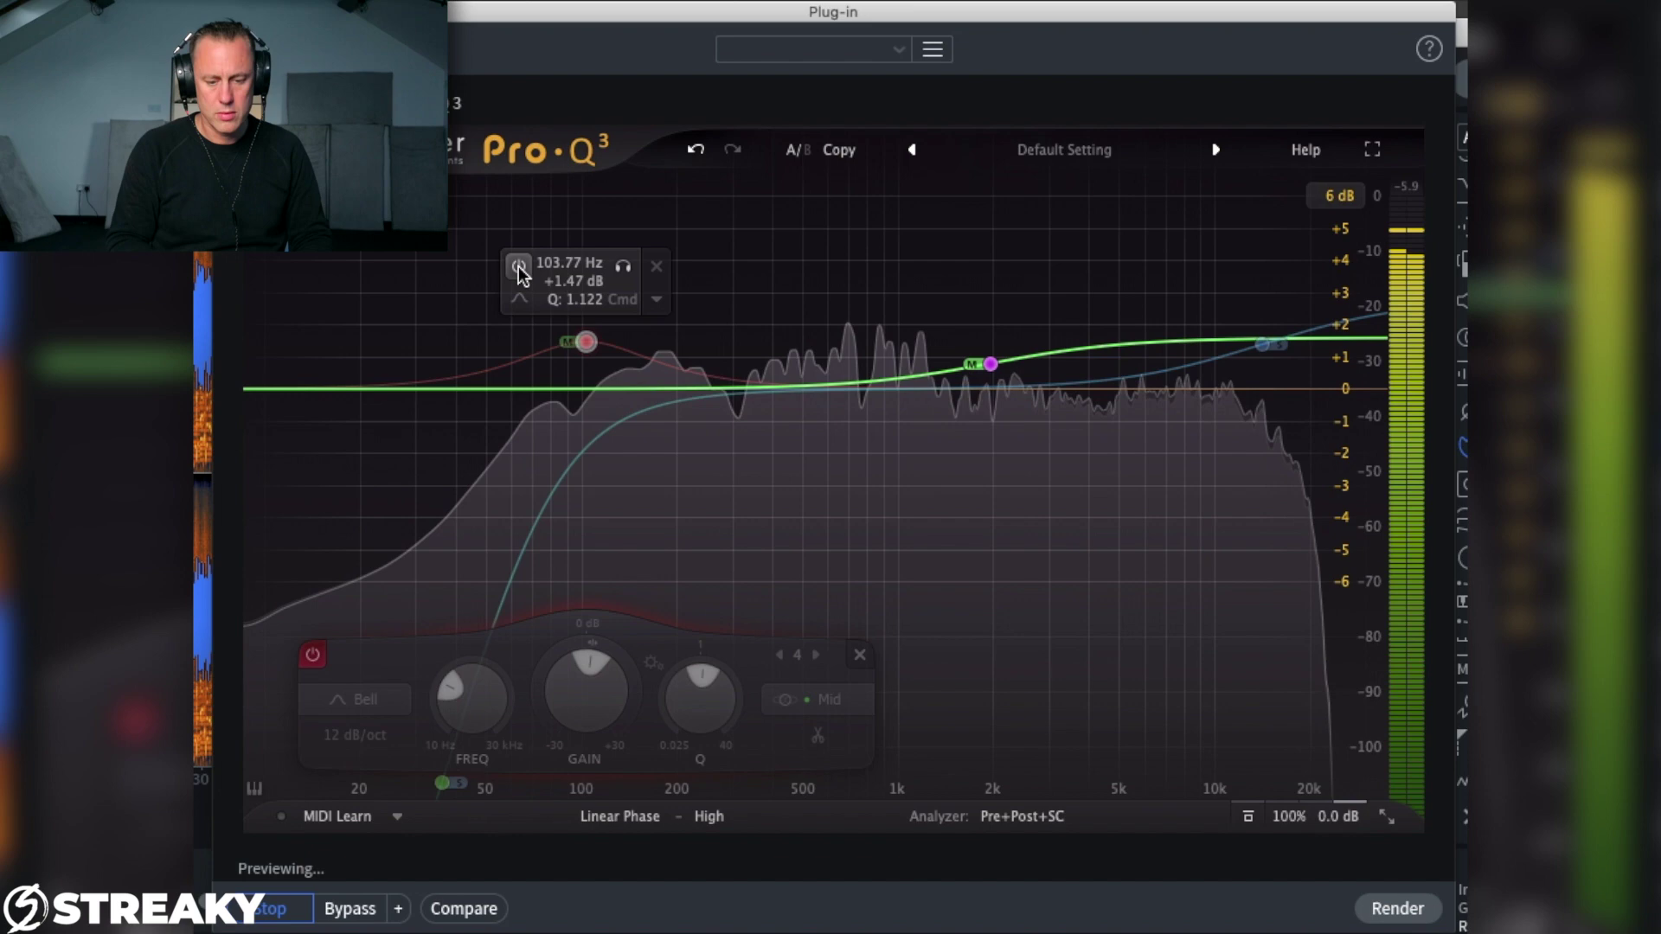
left_click(519, 266)
left_click_drag(586, 343, 585, 326)
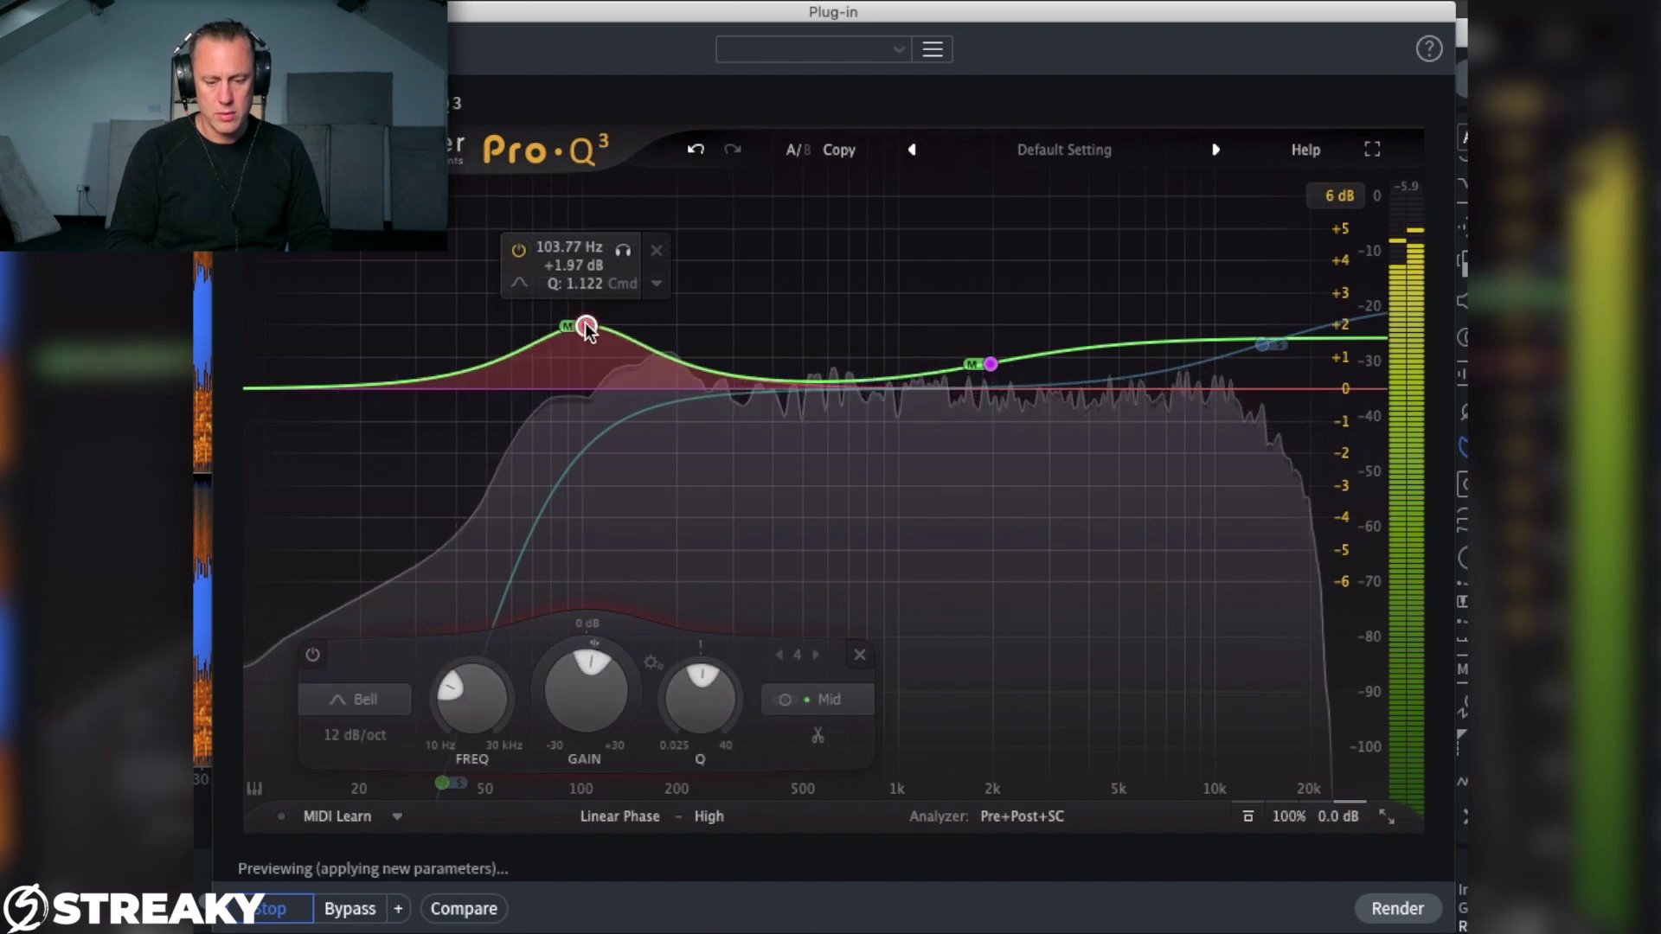
left_click(518, 250)
left_click(518, 251)
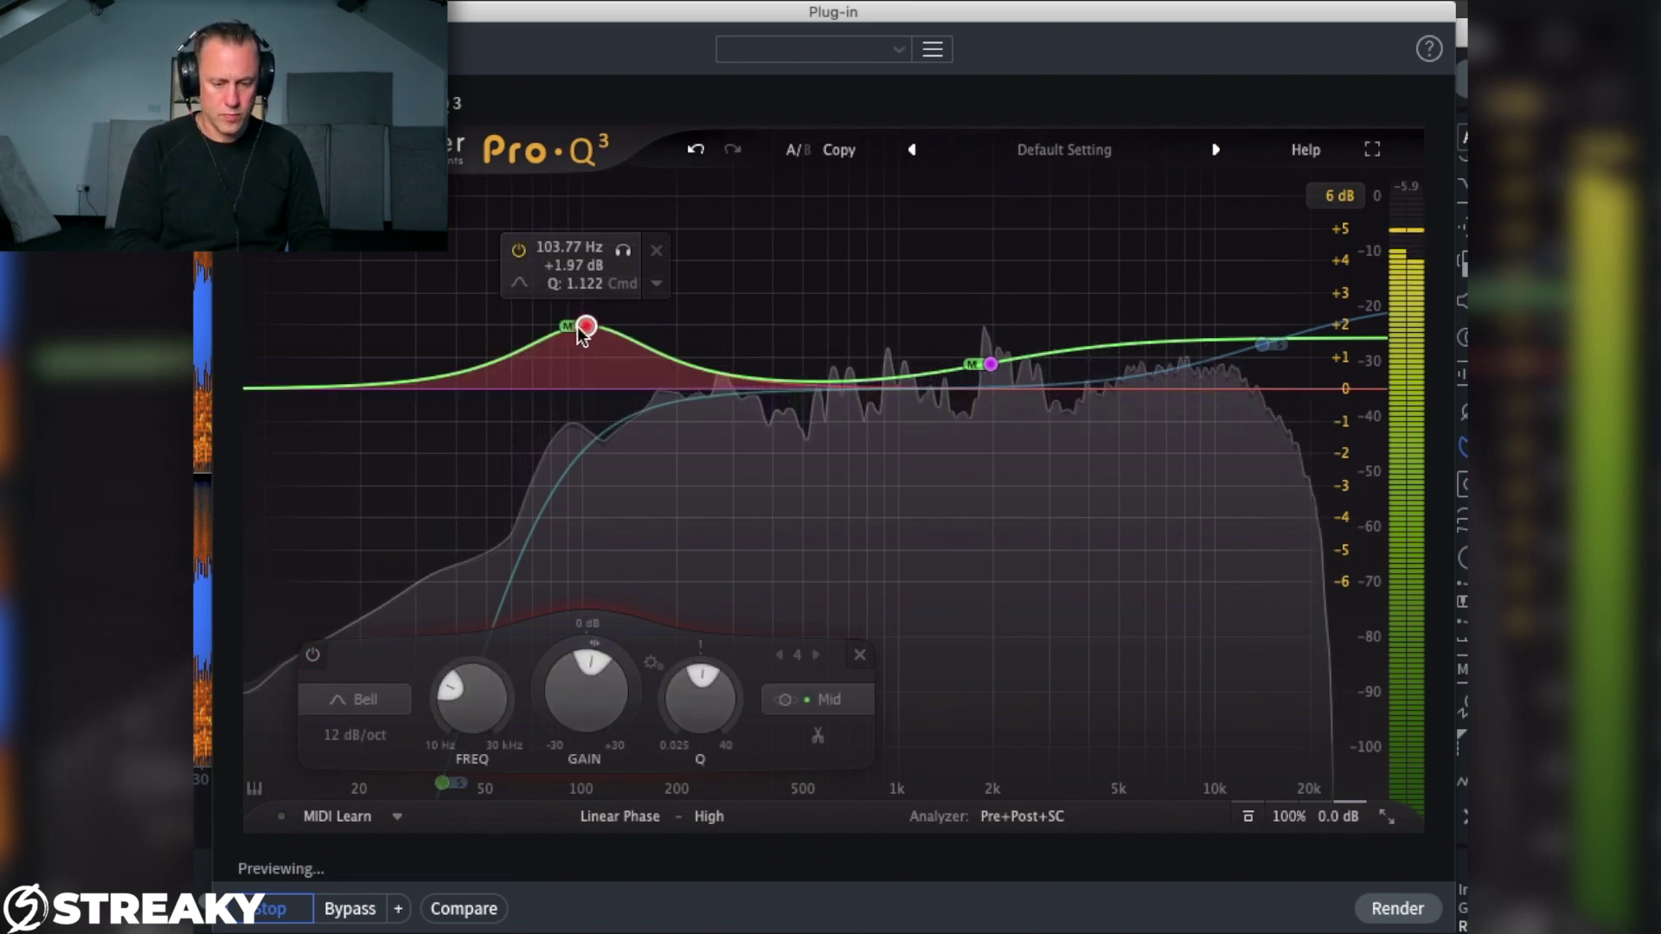
Step: Move the mid bell down to about 57 Hz with +1.7 dB gain and Q 1.239, auditioning it off and on
left_click_drag(578, 326, 506, 341)
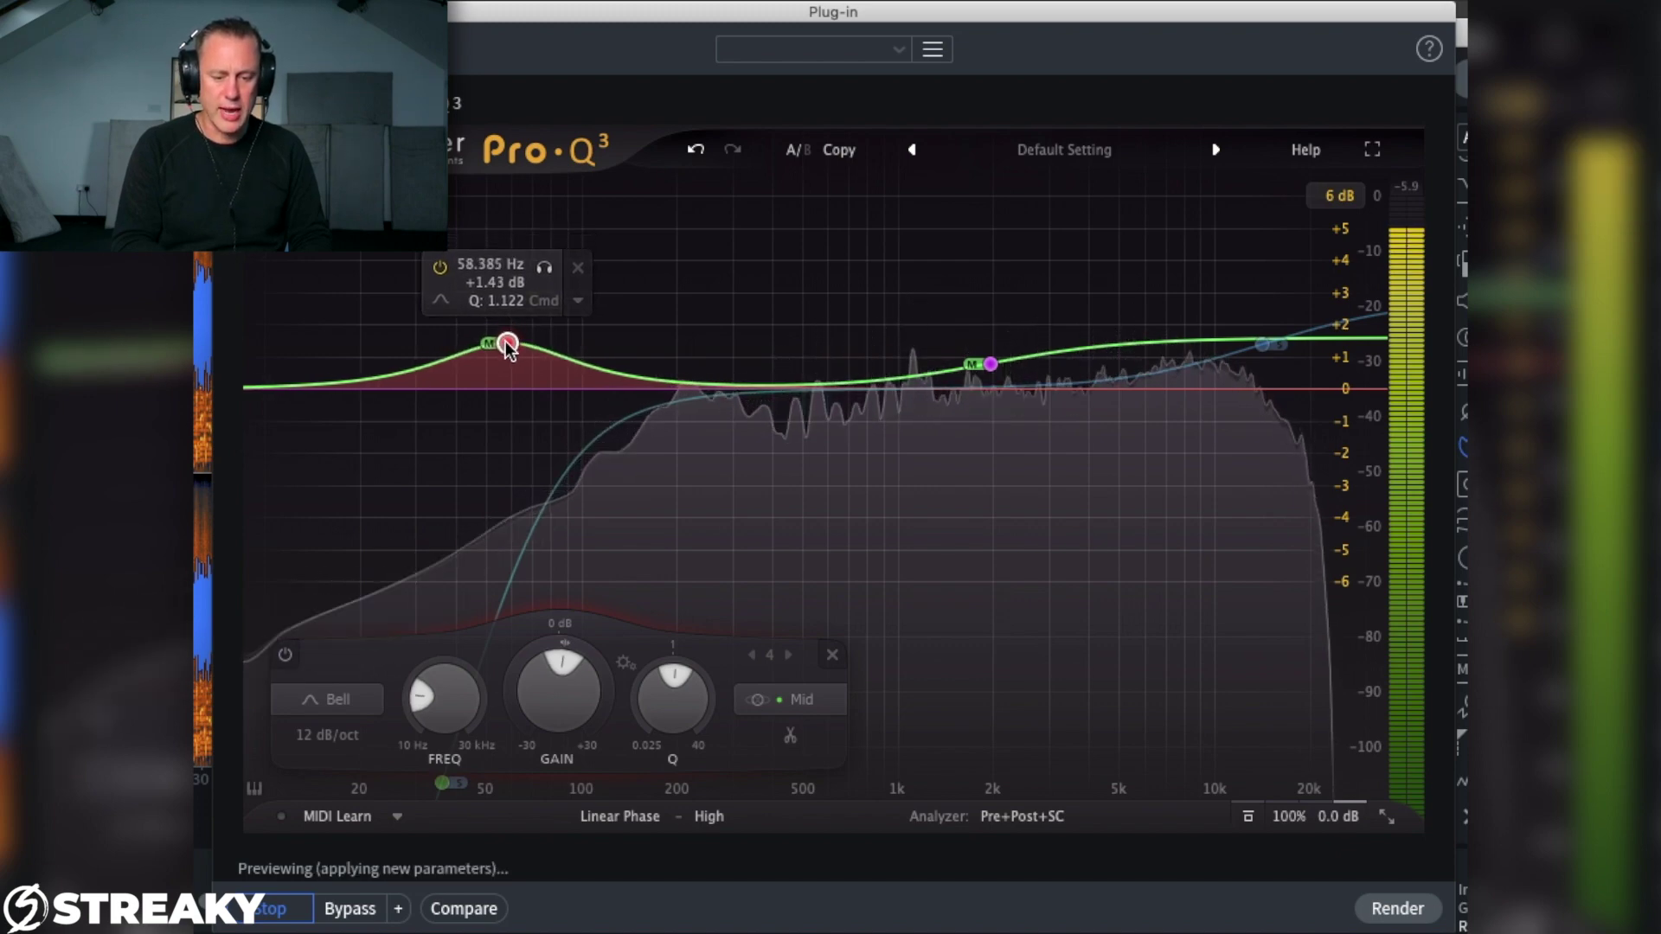
left_click(440, 270)
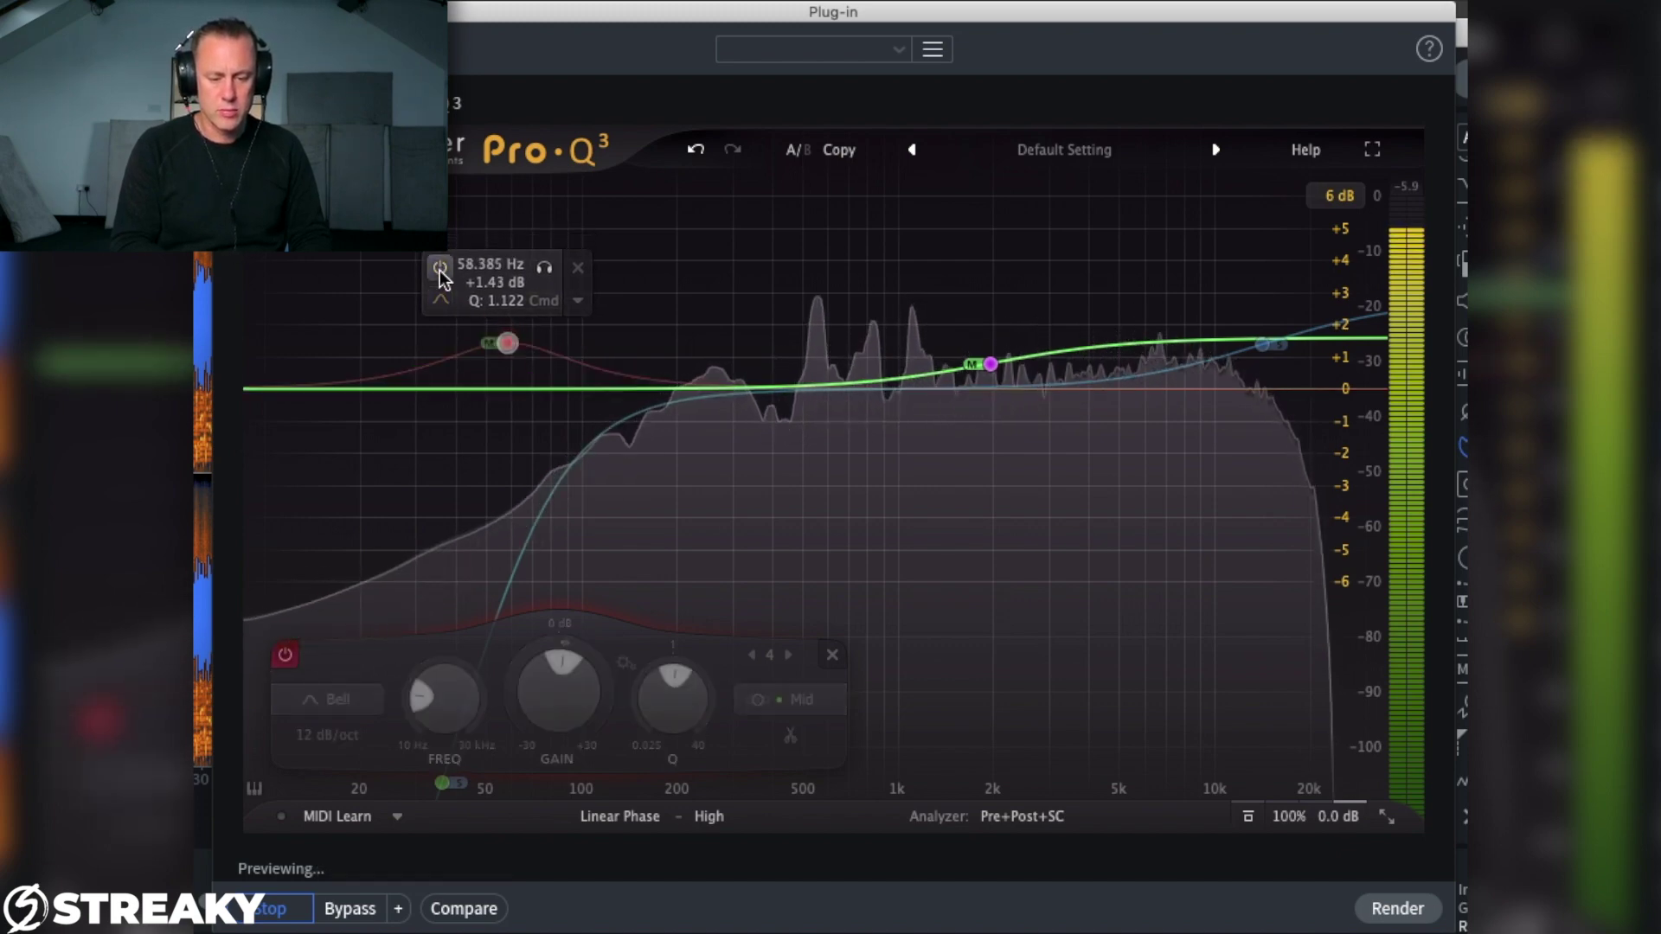
left_click(439, 269)
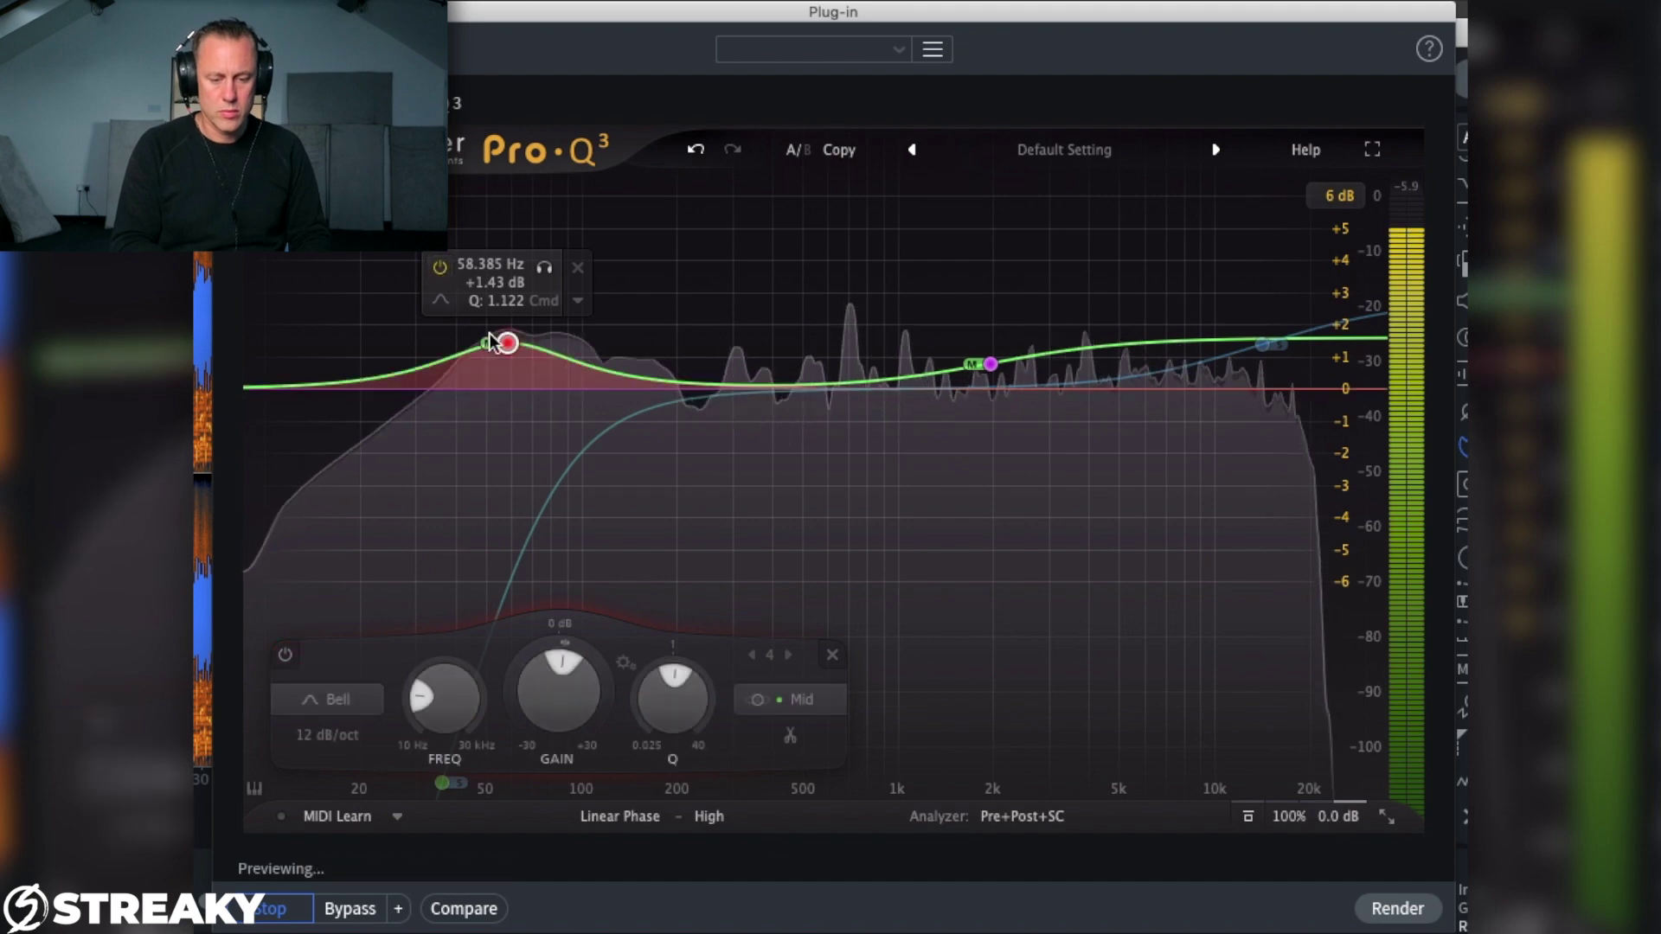
left_click_drag(508, 343, 507, 340)
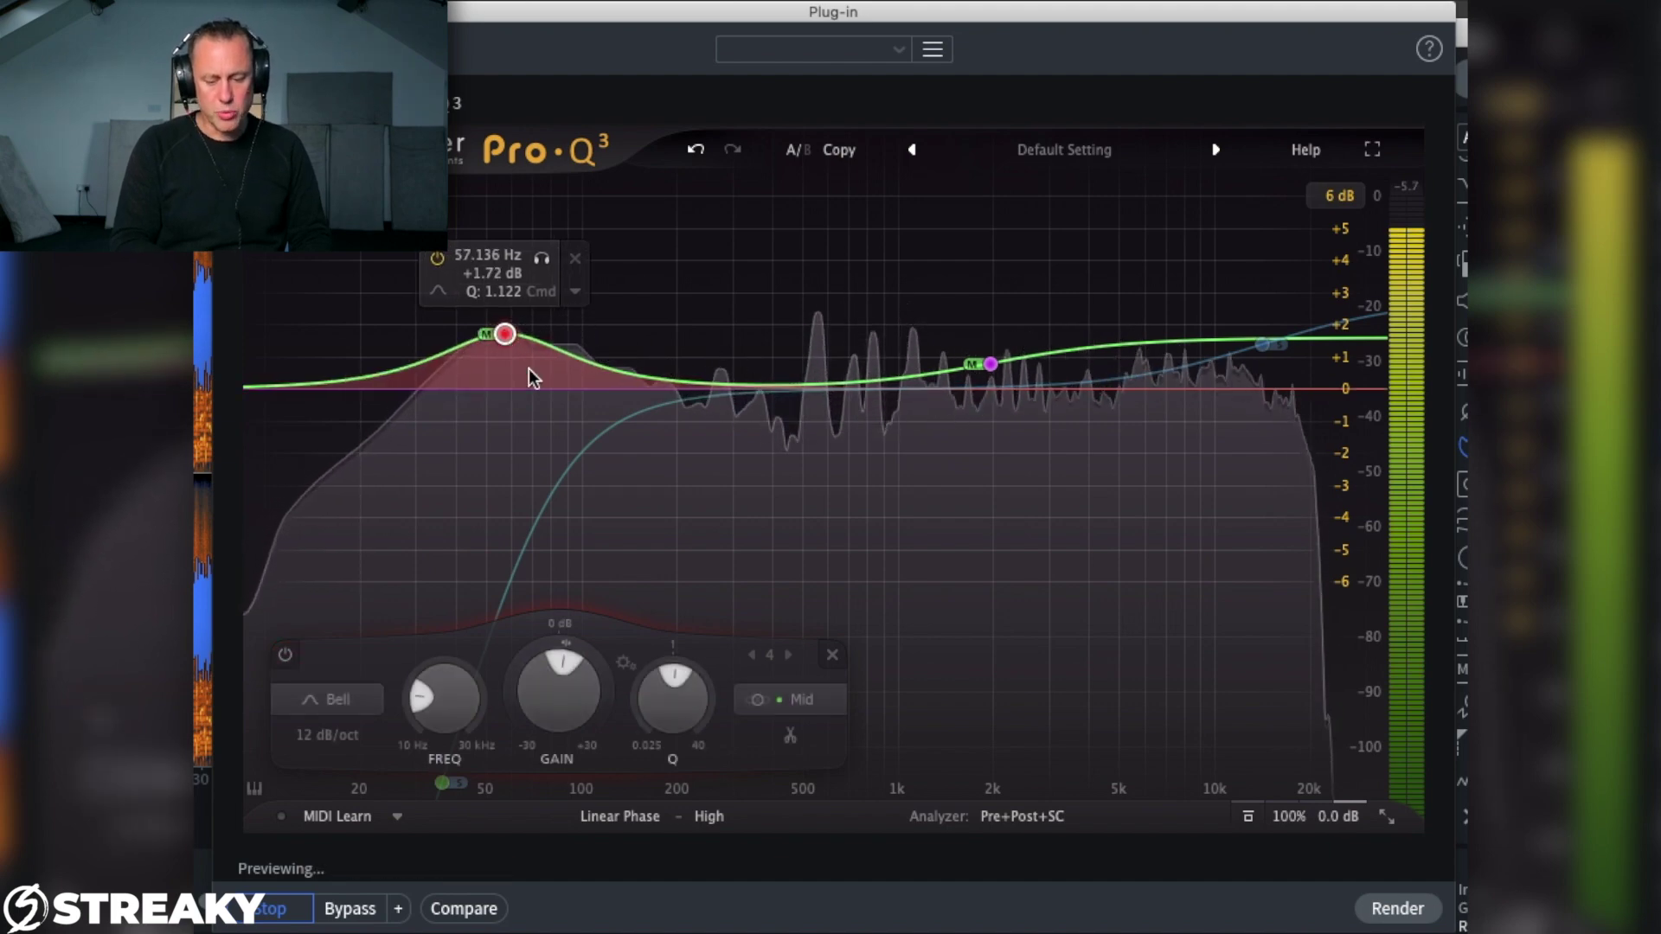
scroll(666, 692, "up", 2)
scroll(668, 699, "down", 2)
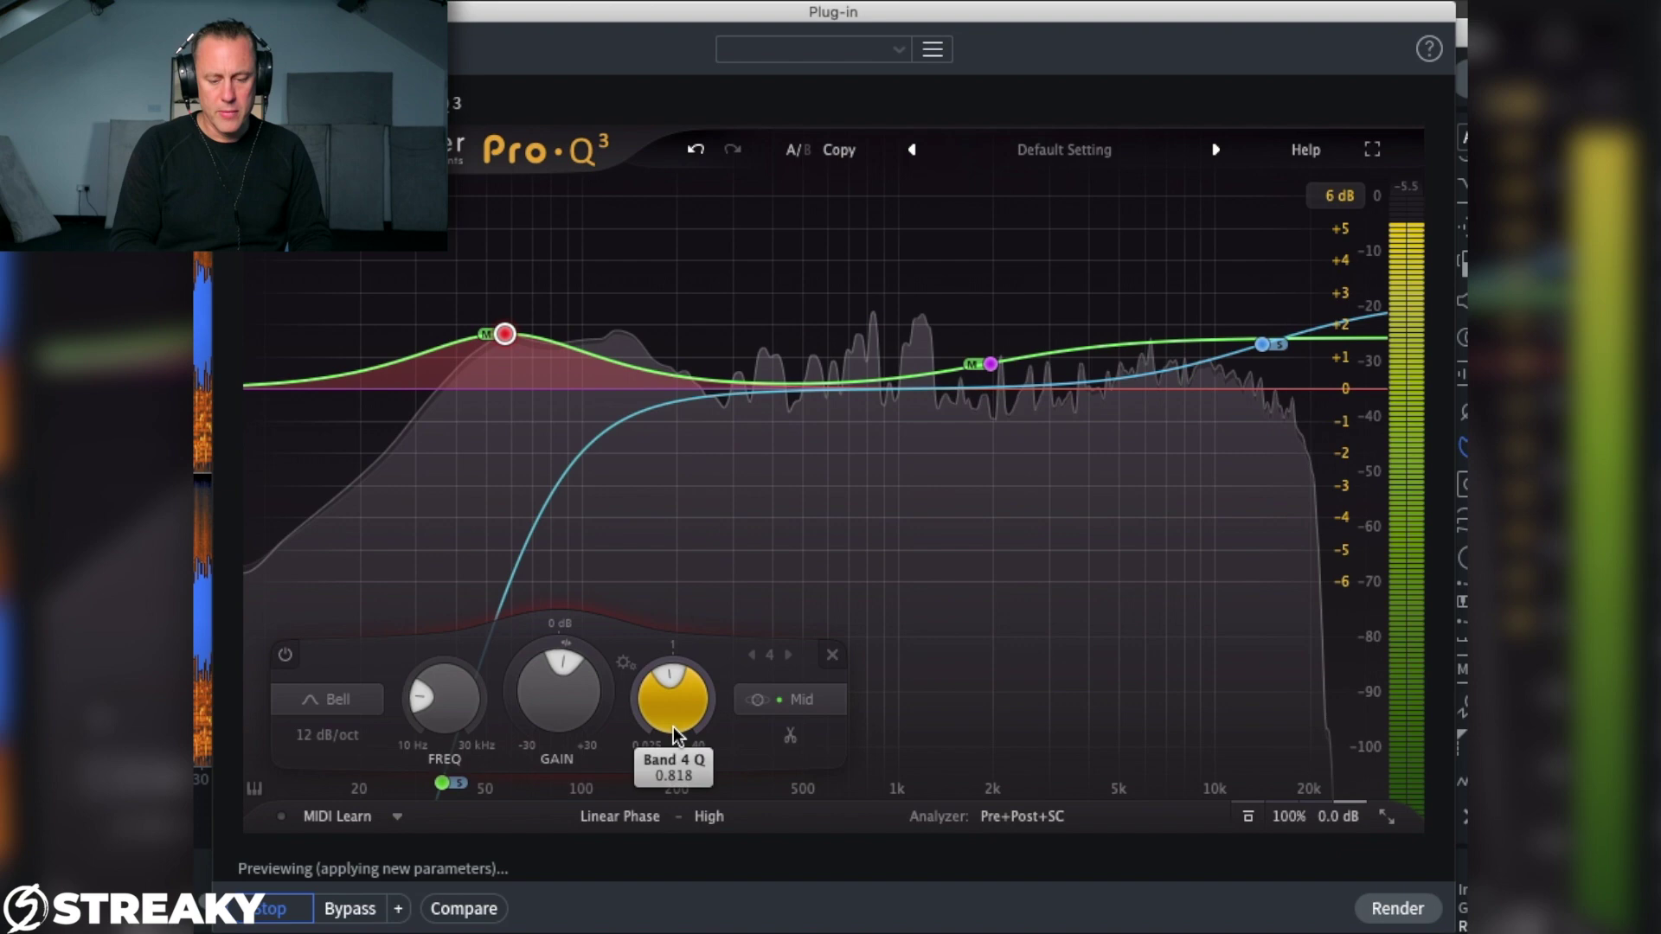
scroll(673, 699, "up", 1)
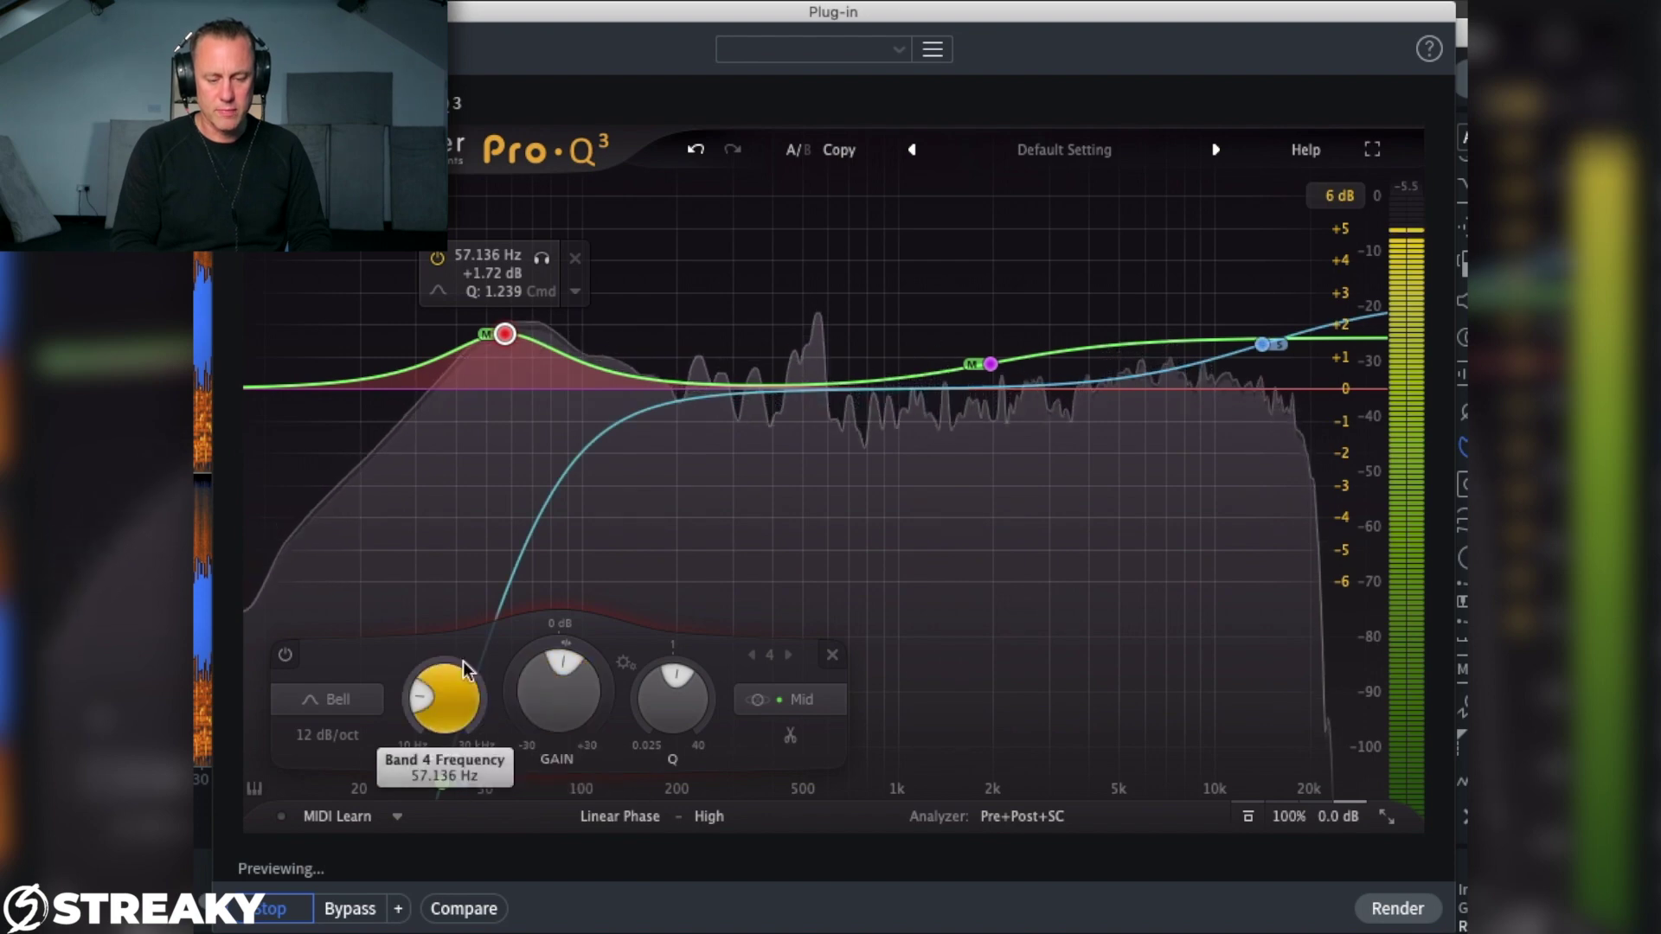
left_click(437, 257)
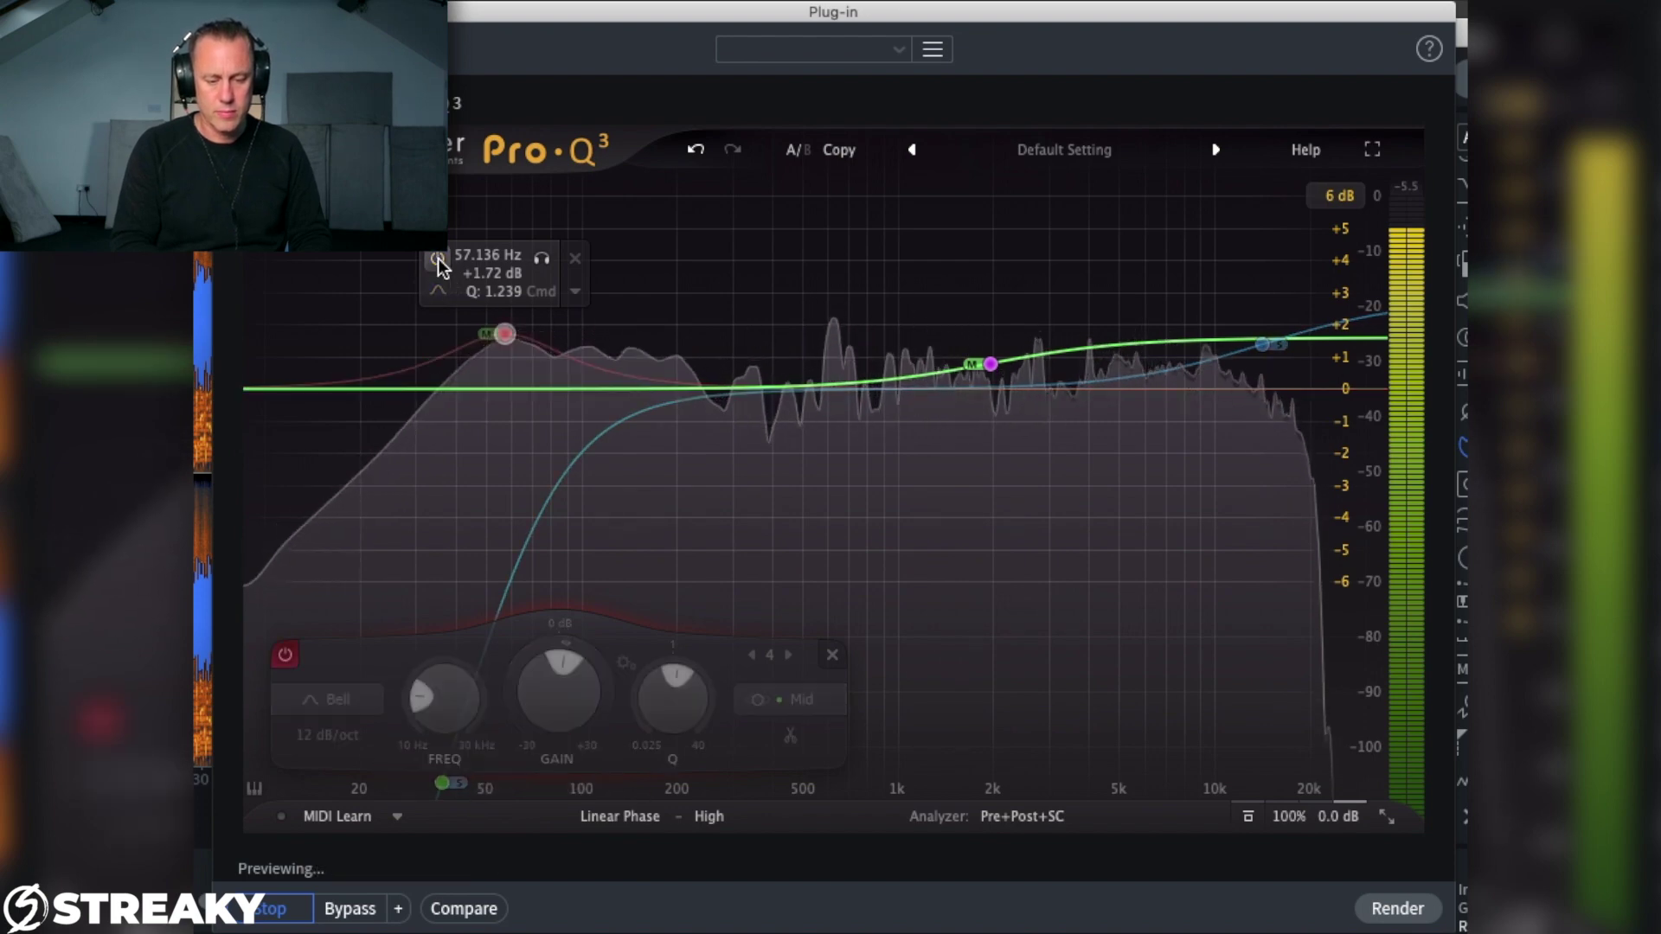
left_click(438, 258)
Step: Reduce the mid bell to about 56 Hz and +0.7 dB while auditioning it off and on, and slightly lower the mid high shelf's gain
left_click_drag(508, 337, 502, 372)
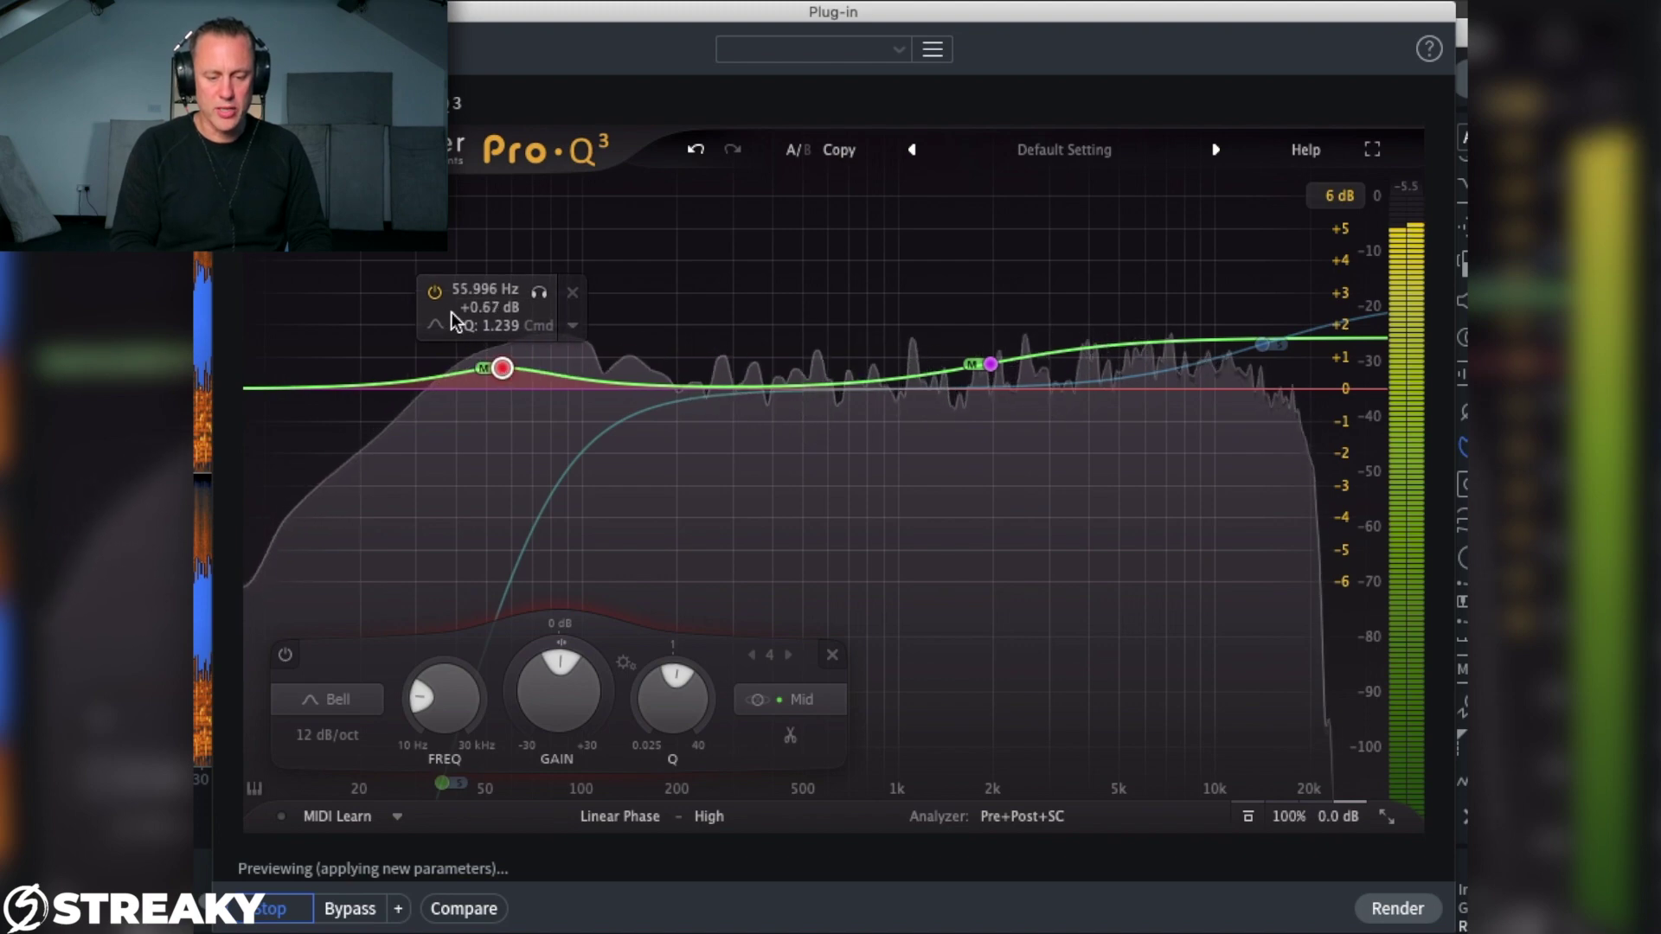
left_click(435, 294)
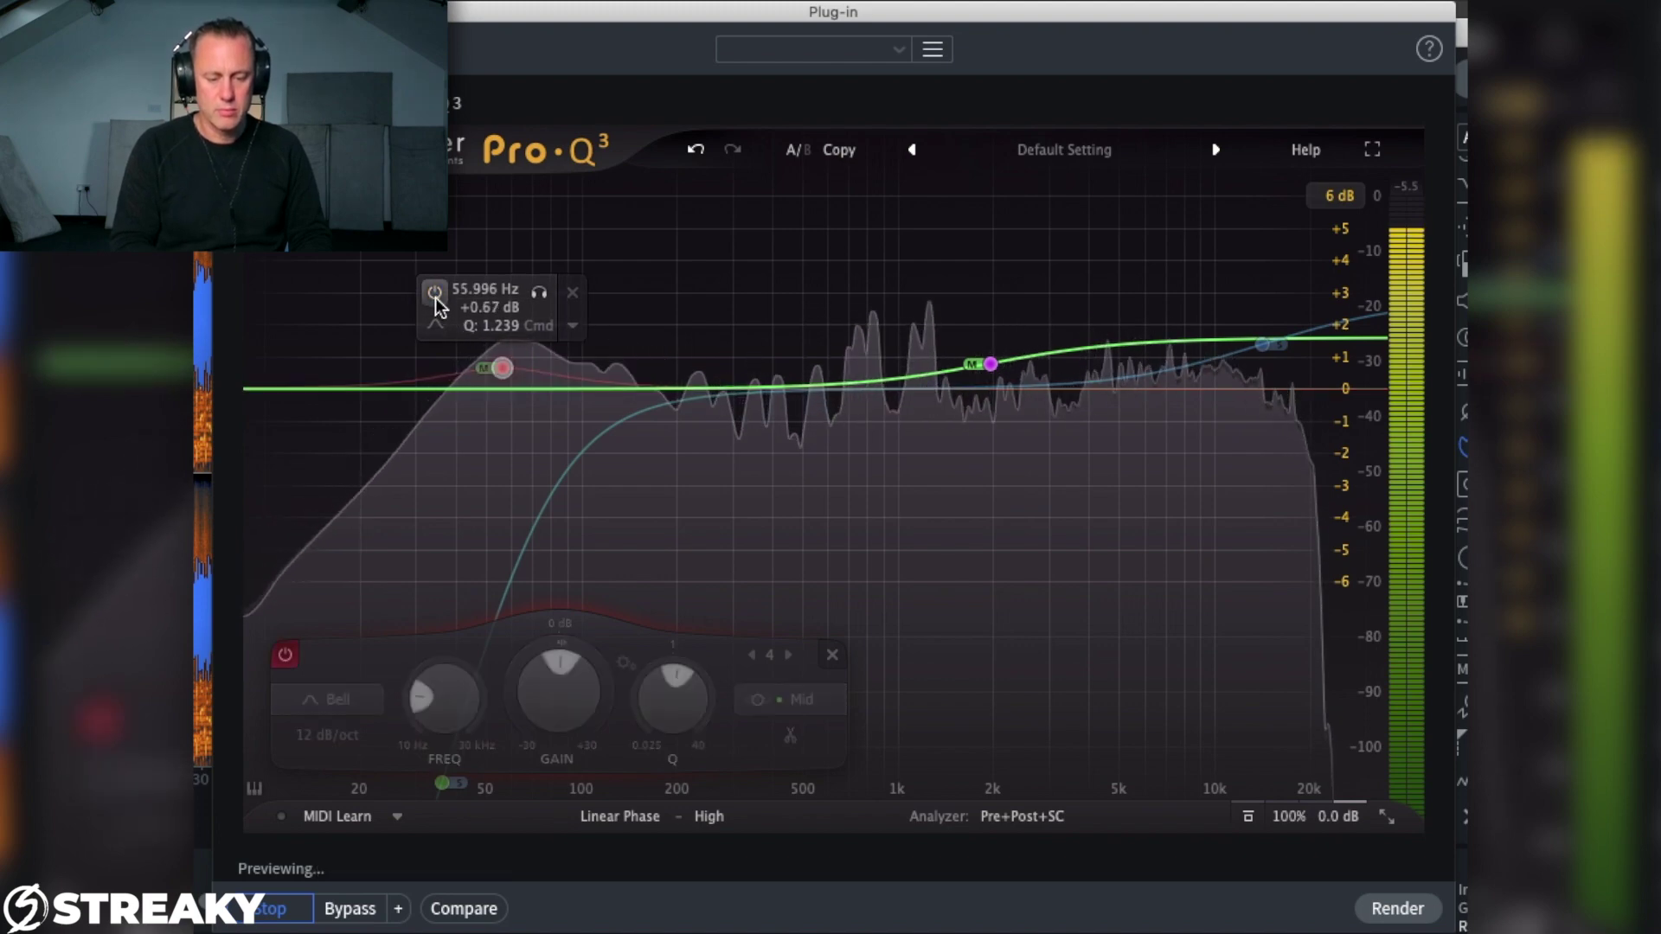
left_click(435, 294)
left_click_drag(502, 372, 500, 362)
left_click(434, 288)
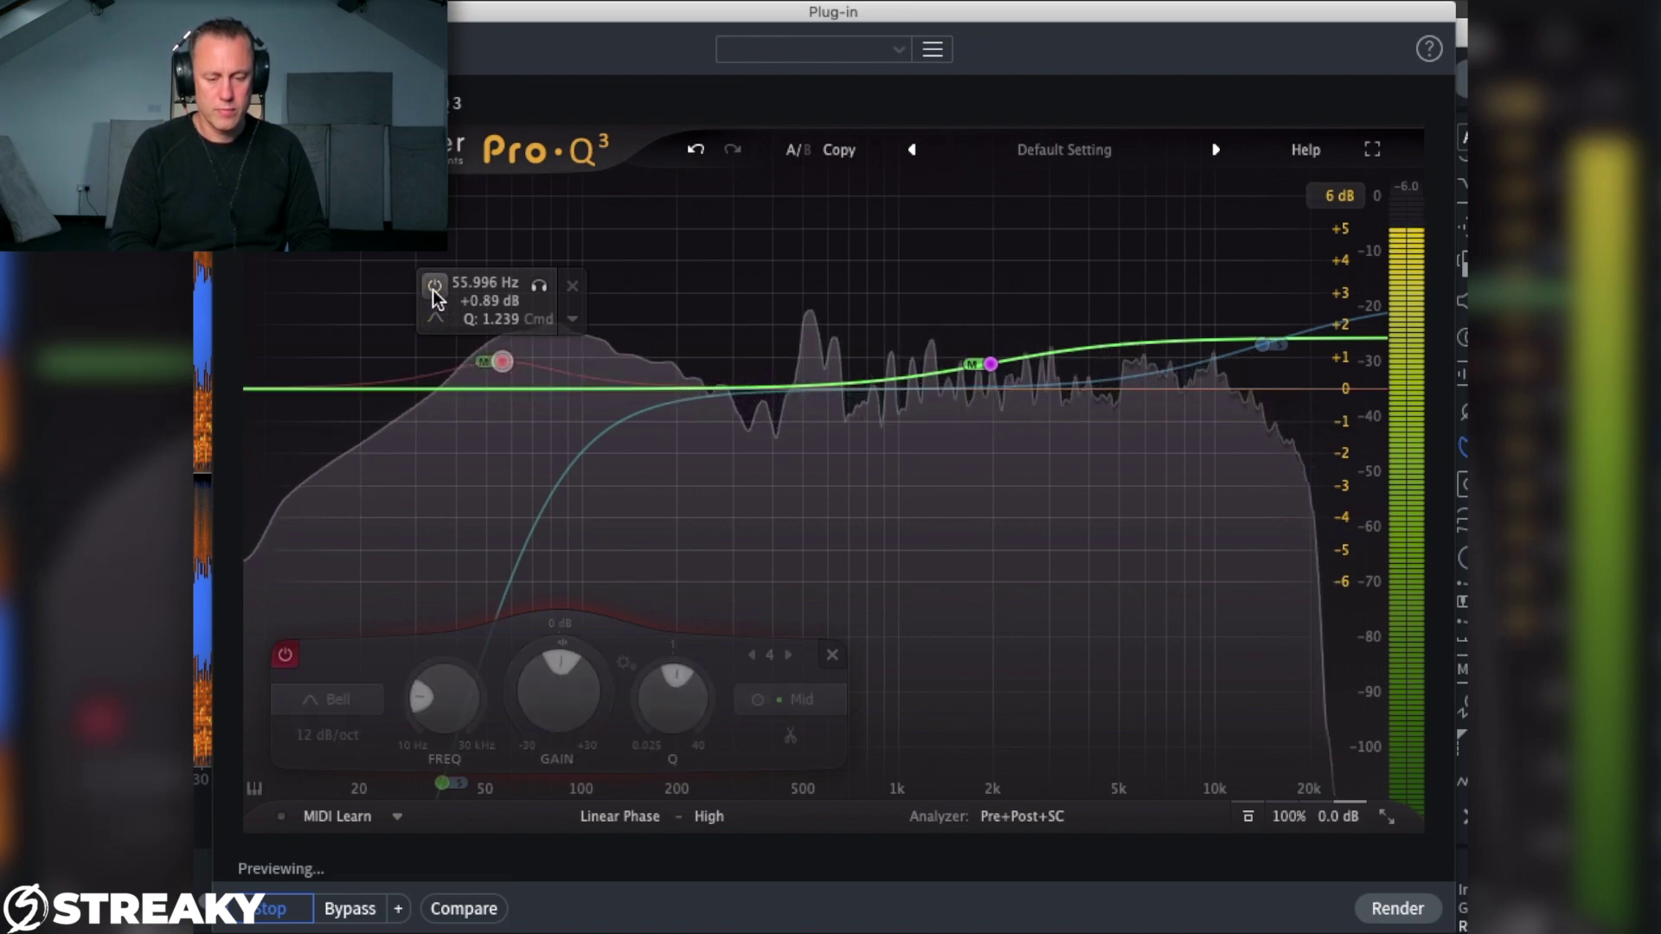
left_click(433, 289)
left_click_drag(501, 361, 501, 366)
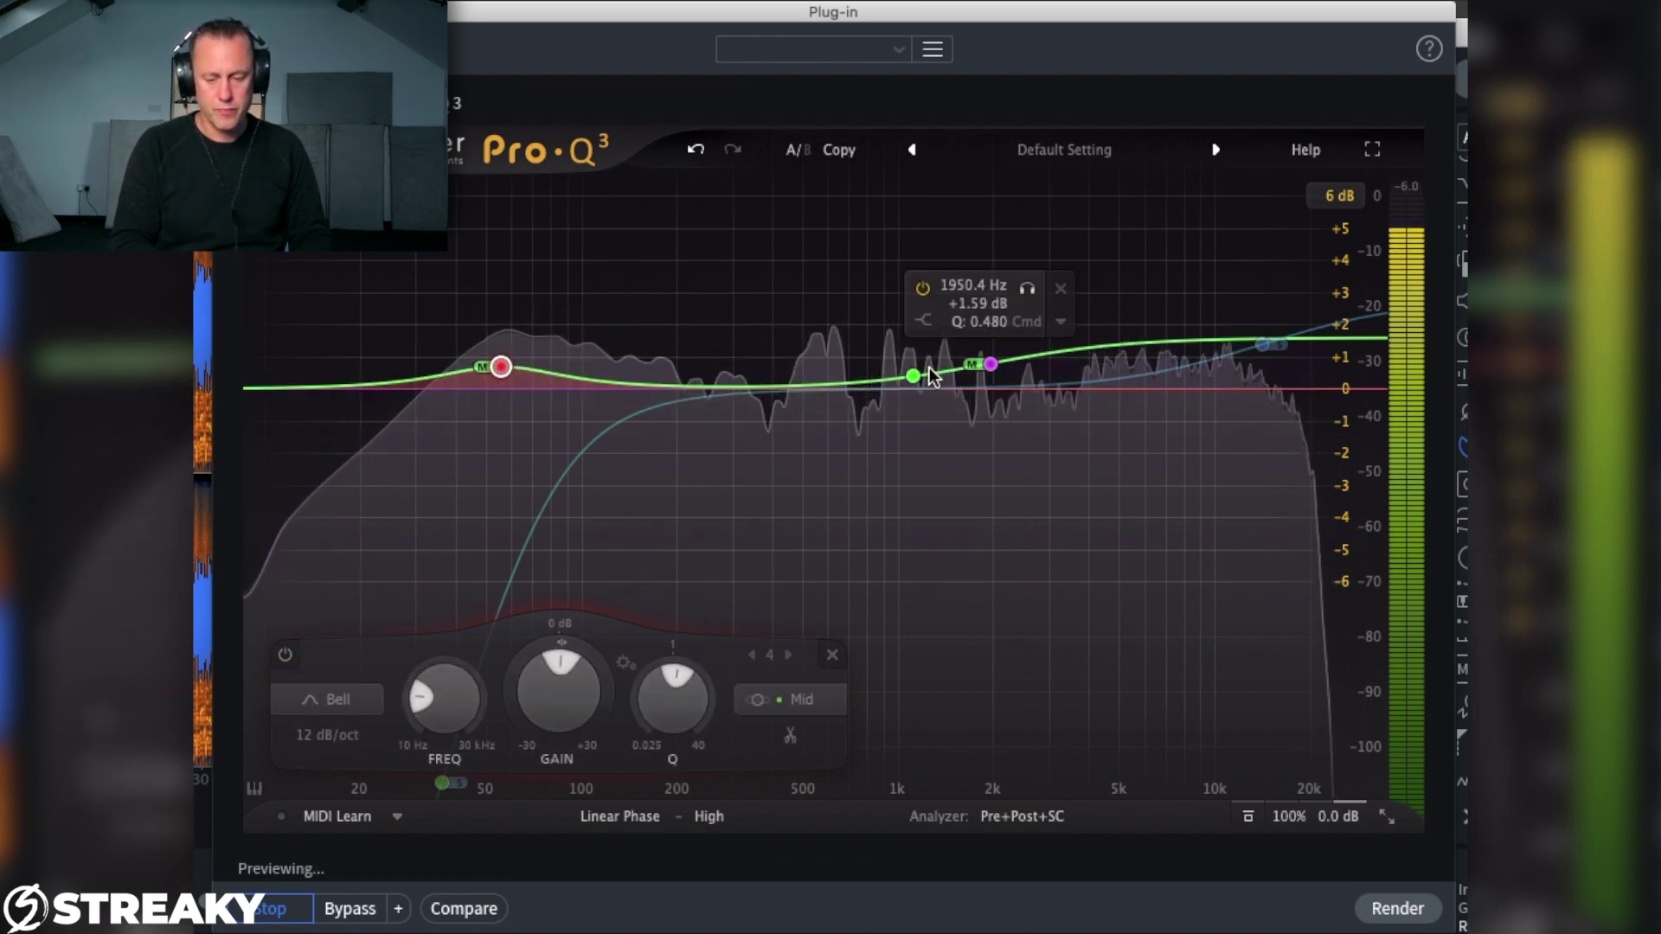
left_click(990, 368)
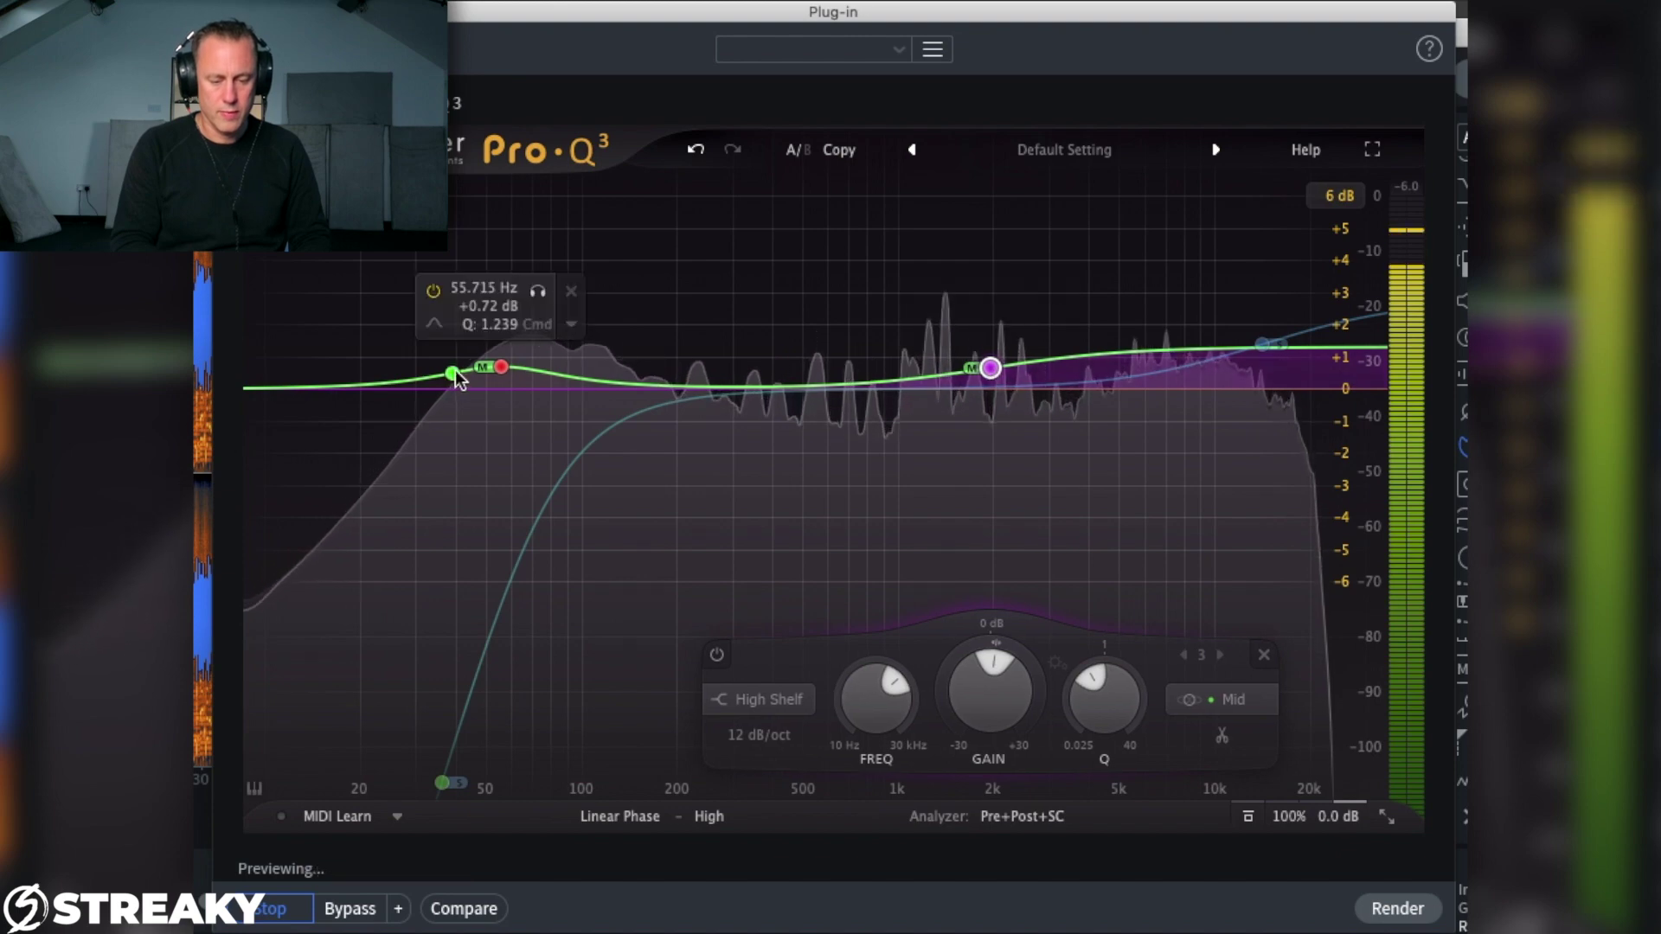
Step: Try the mid bell at about 55 Hz and +0.97 dB, audition it off and on, and shift it down to about 52 Hz
left_click_drag(501, 367, 498, 356)
left_click(430, 282)
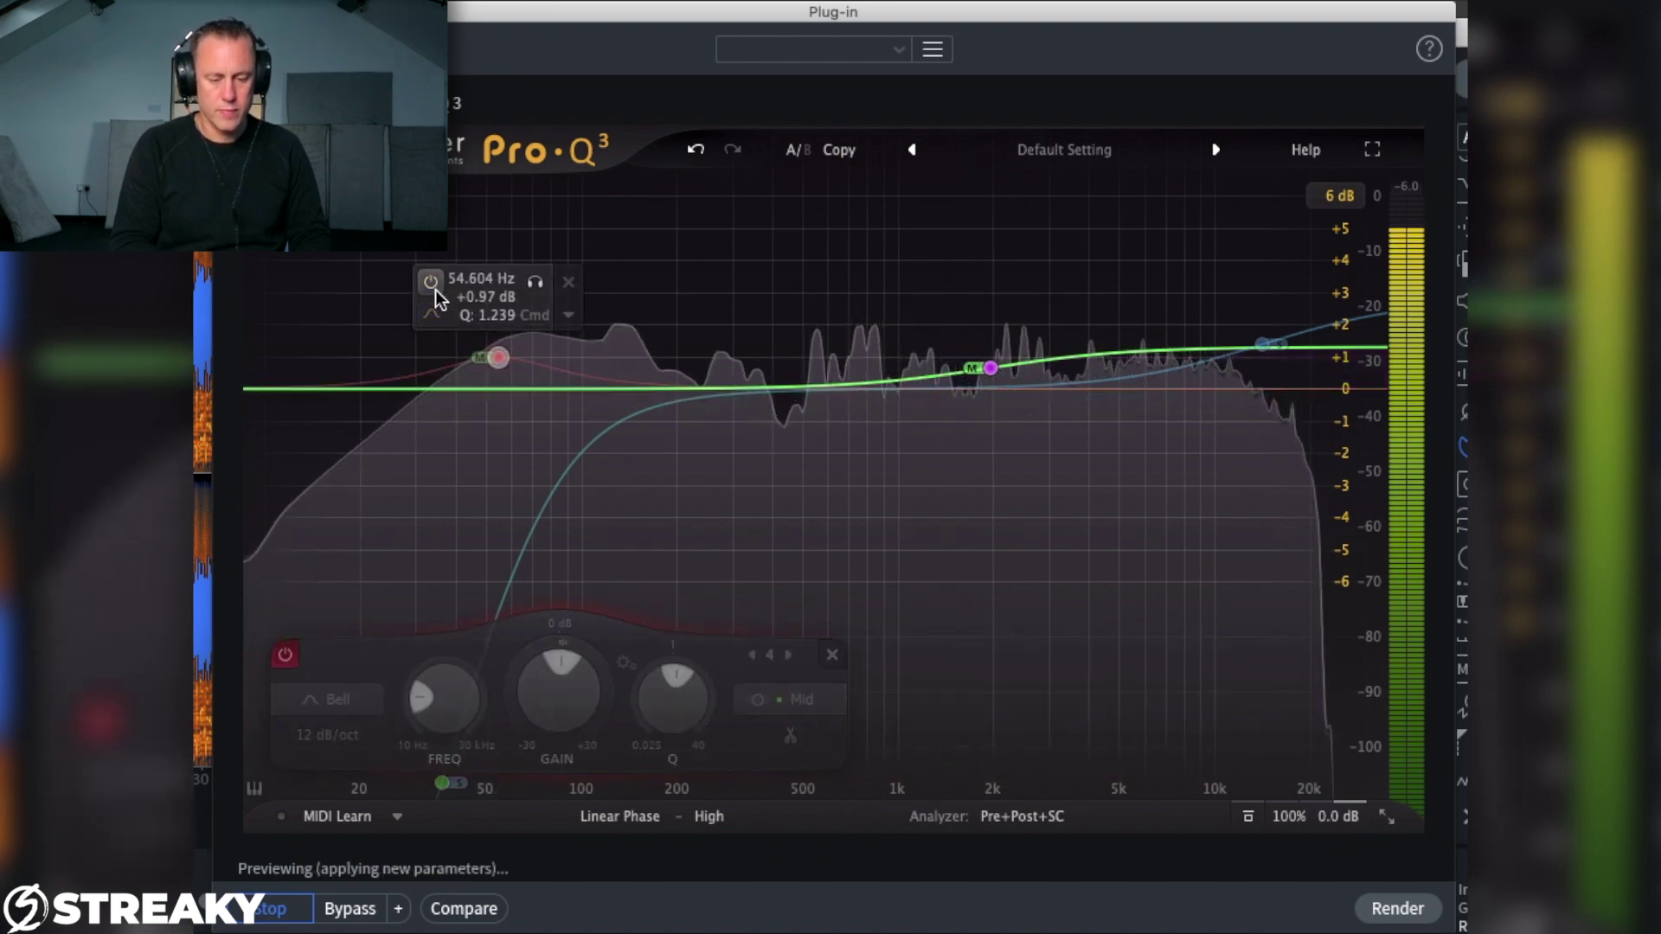
left_click(430, 282)
left_click_drag(499, 359, 487, 357)
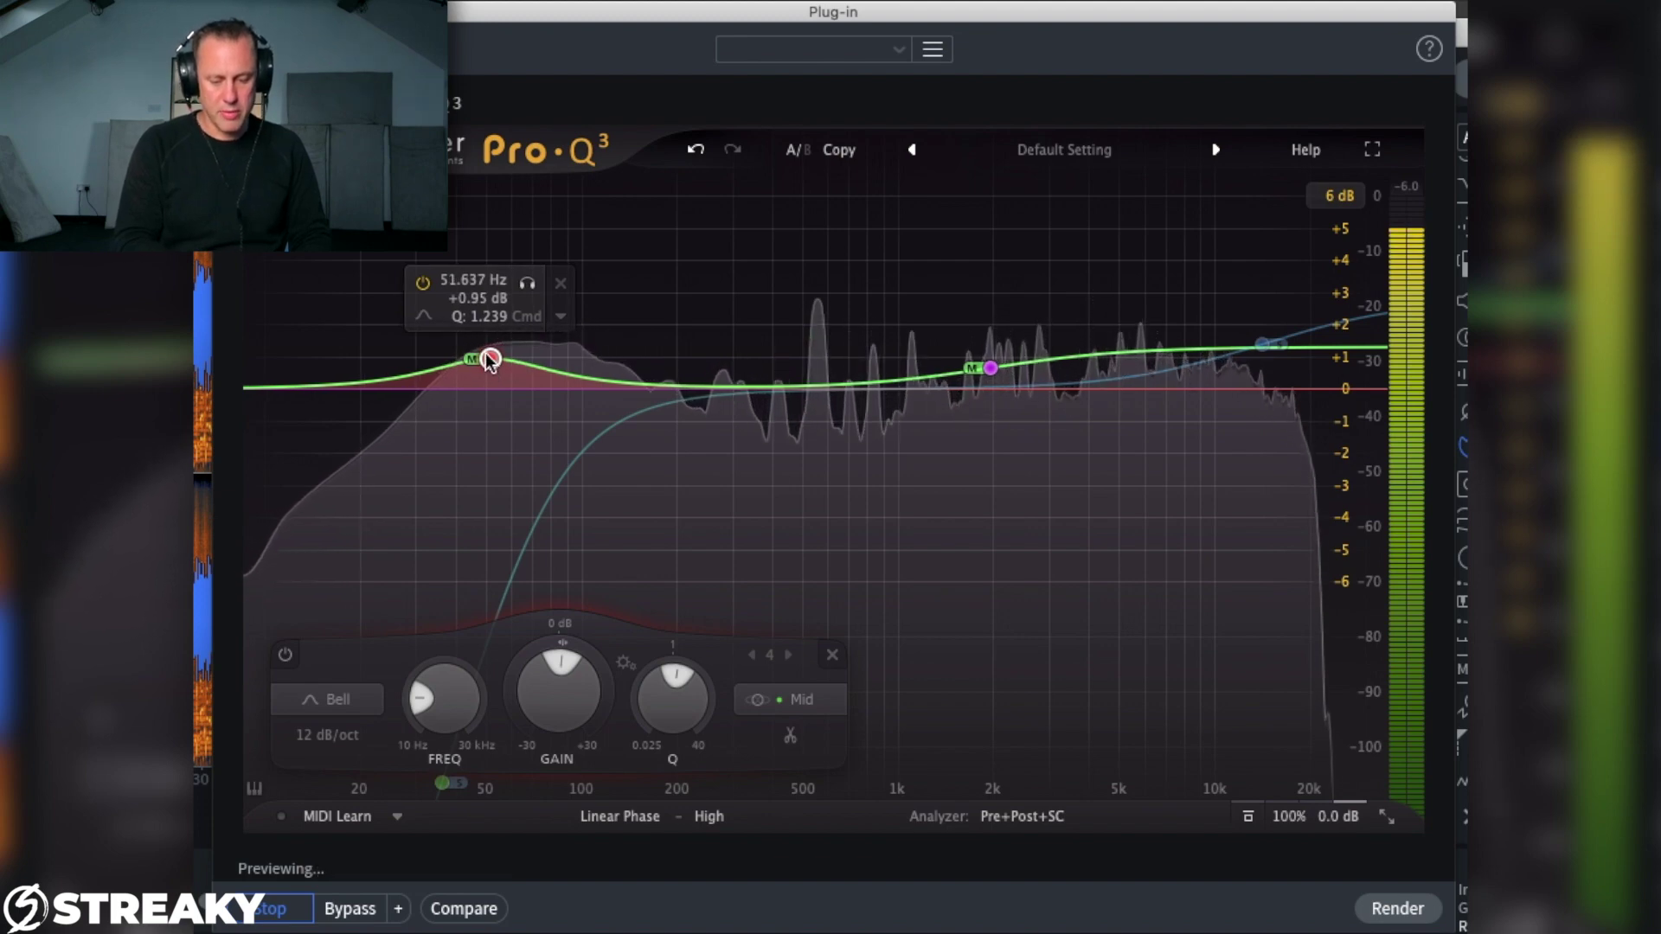
Step: Set the mid bell's Q to 1.087, move it to about 56 Hz at +1.10 dB, and audition it off and on
scroll(661, 692, "up", 1)
scroll(657, 682, "down", 4)
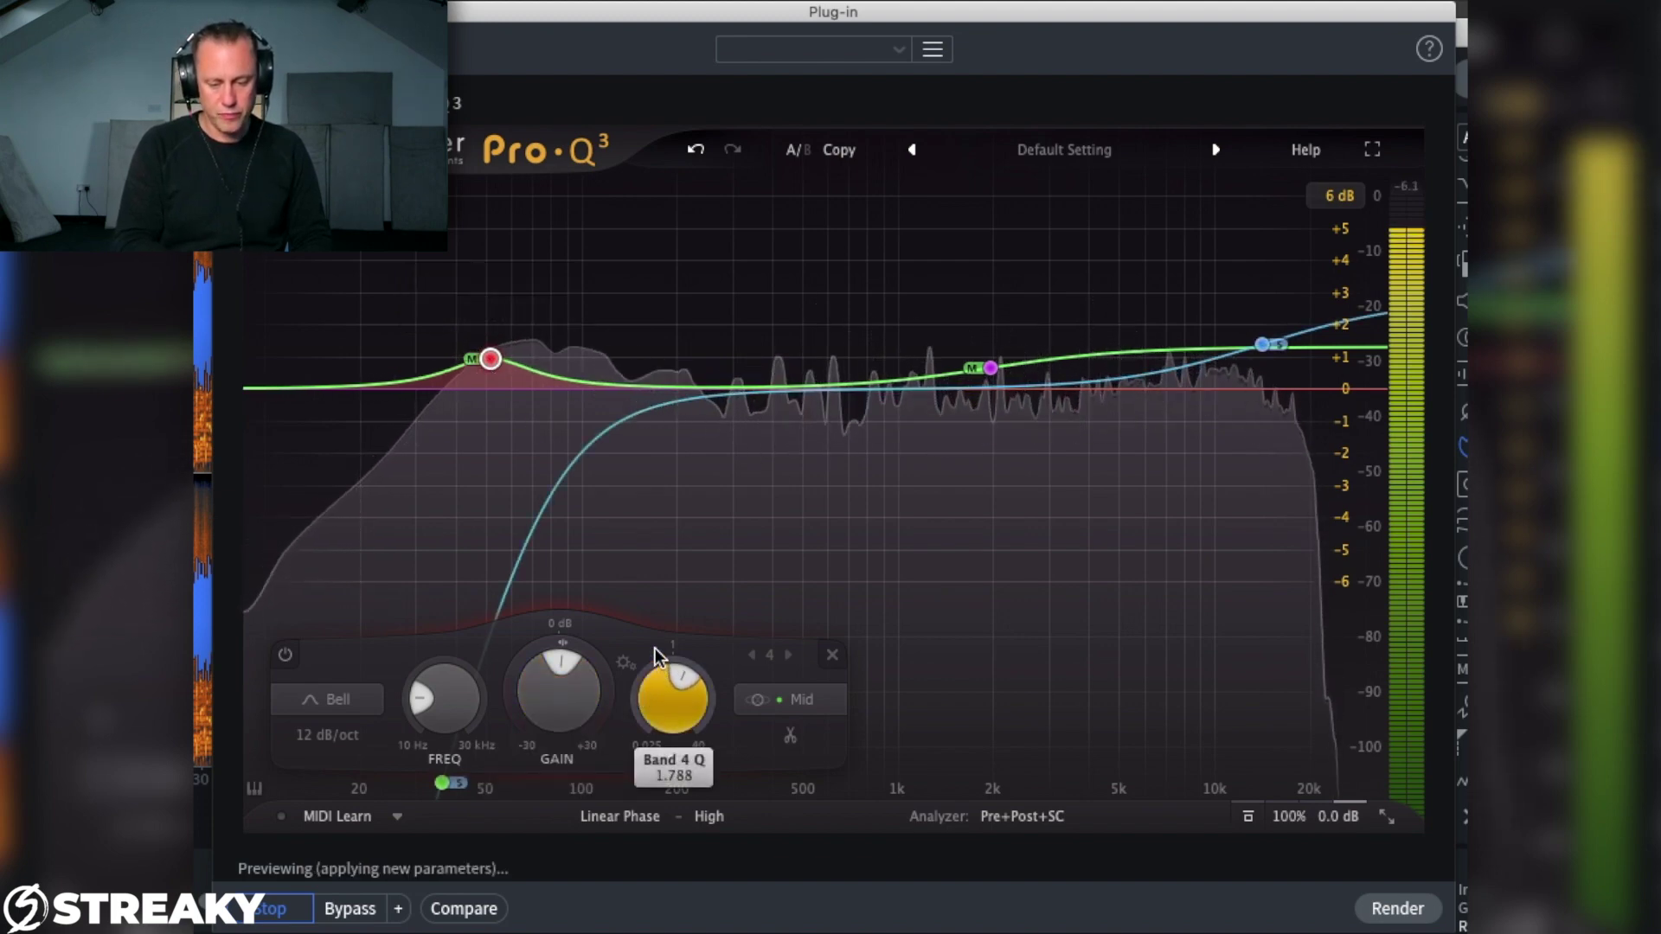
left_click_drag(496, 366, 501, 351)
left_click(433, 278)
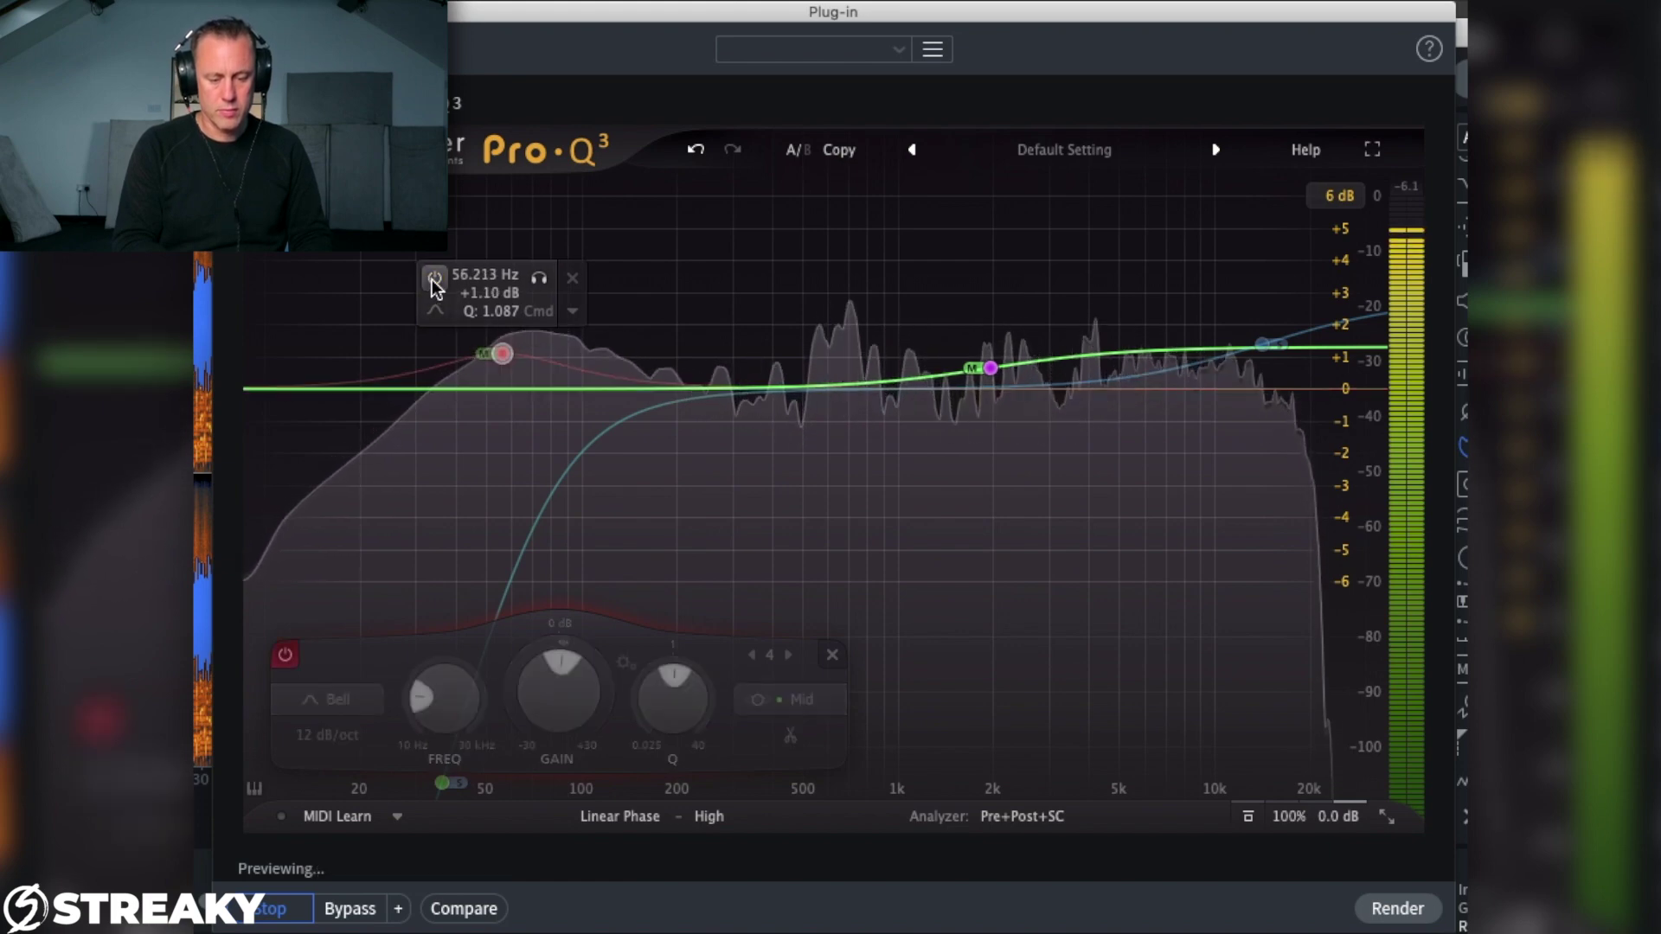
left_click(434, 280)
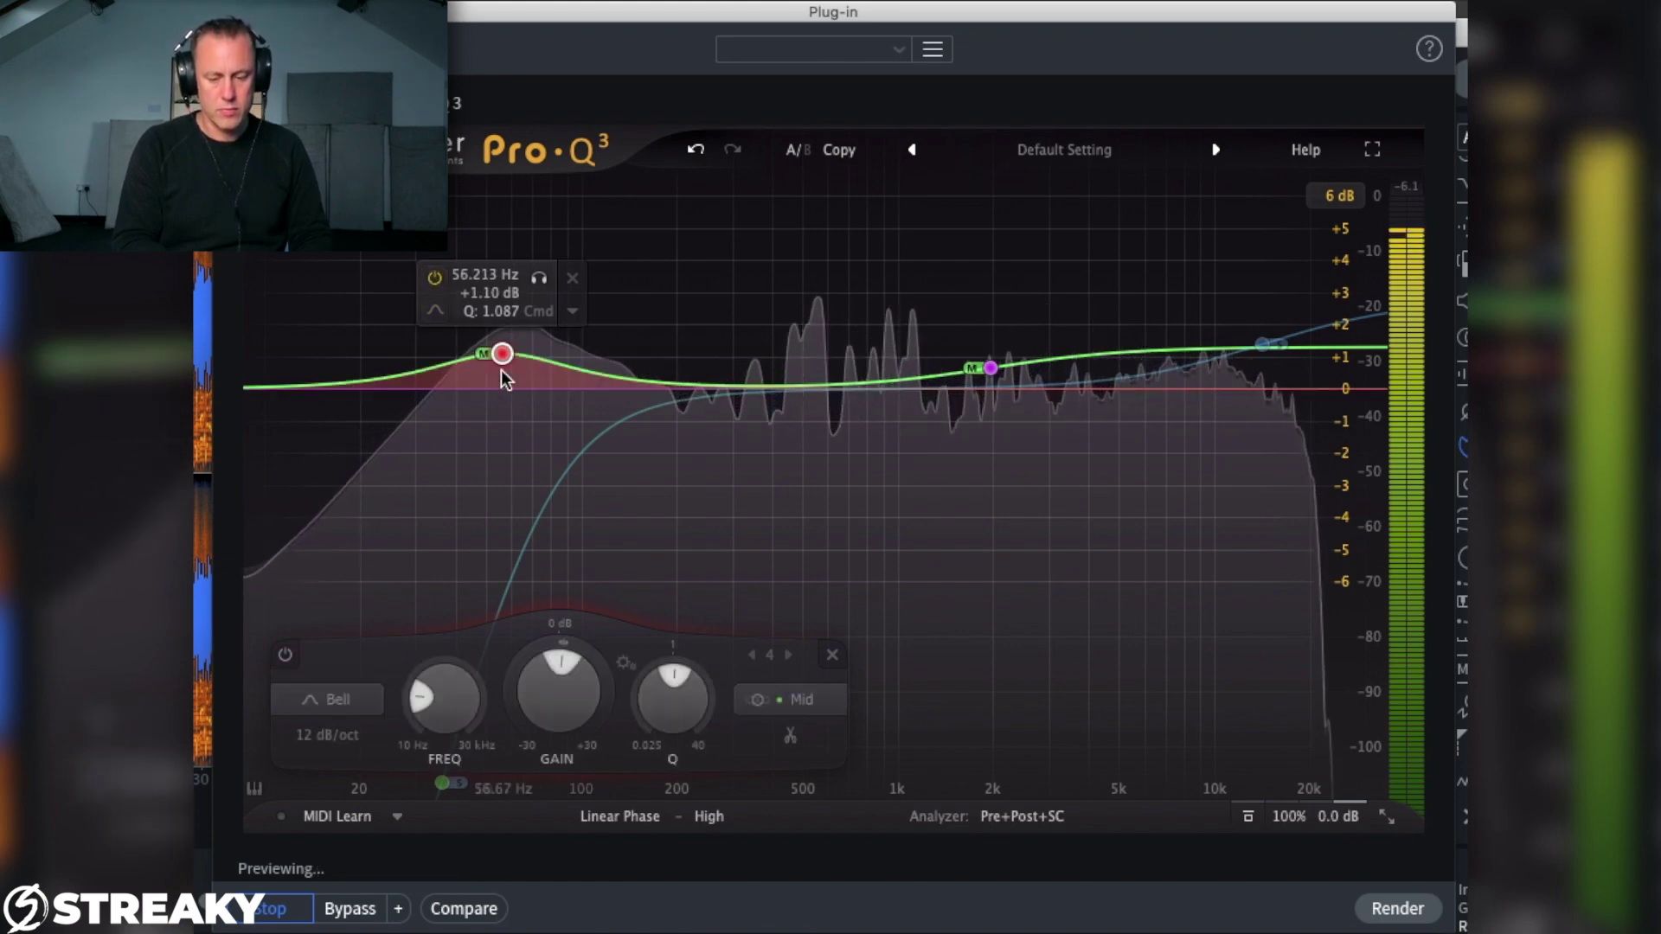
Step: Lower the mid bell's gain to +1.00 dB and audition the band off and on
left_click_drag(501, 353, 501, 355)
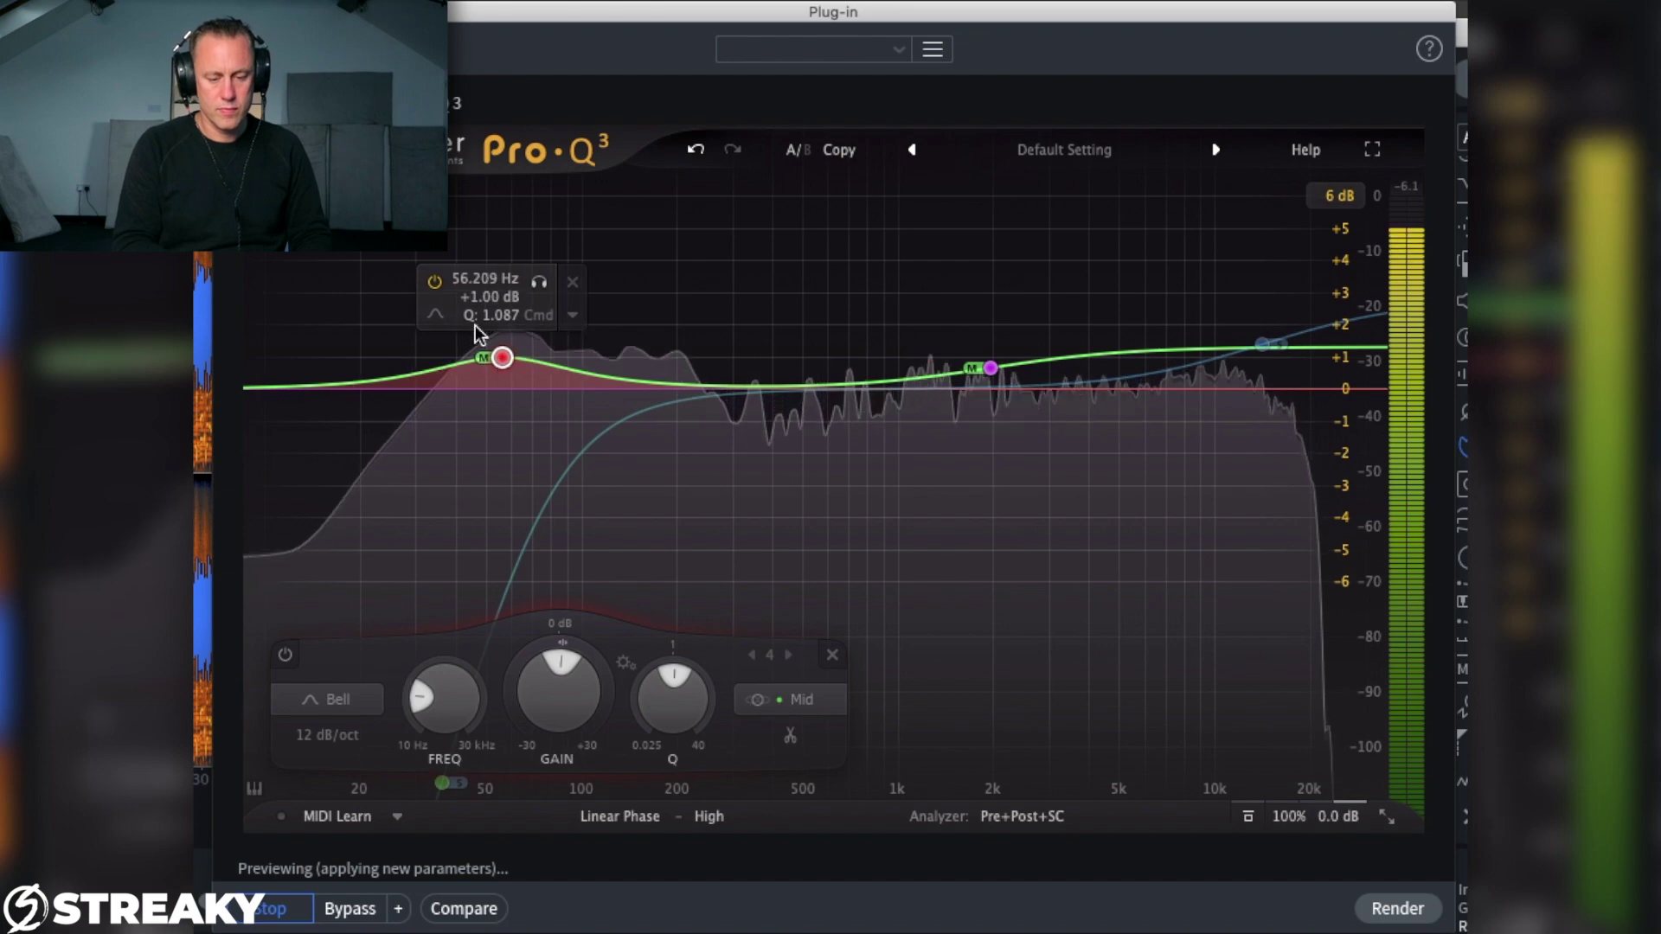
left_click(433, 282)
left_click(434, 282)
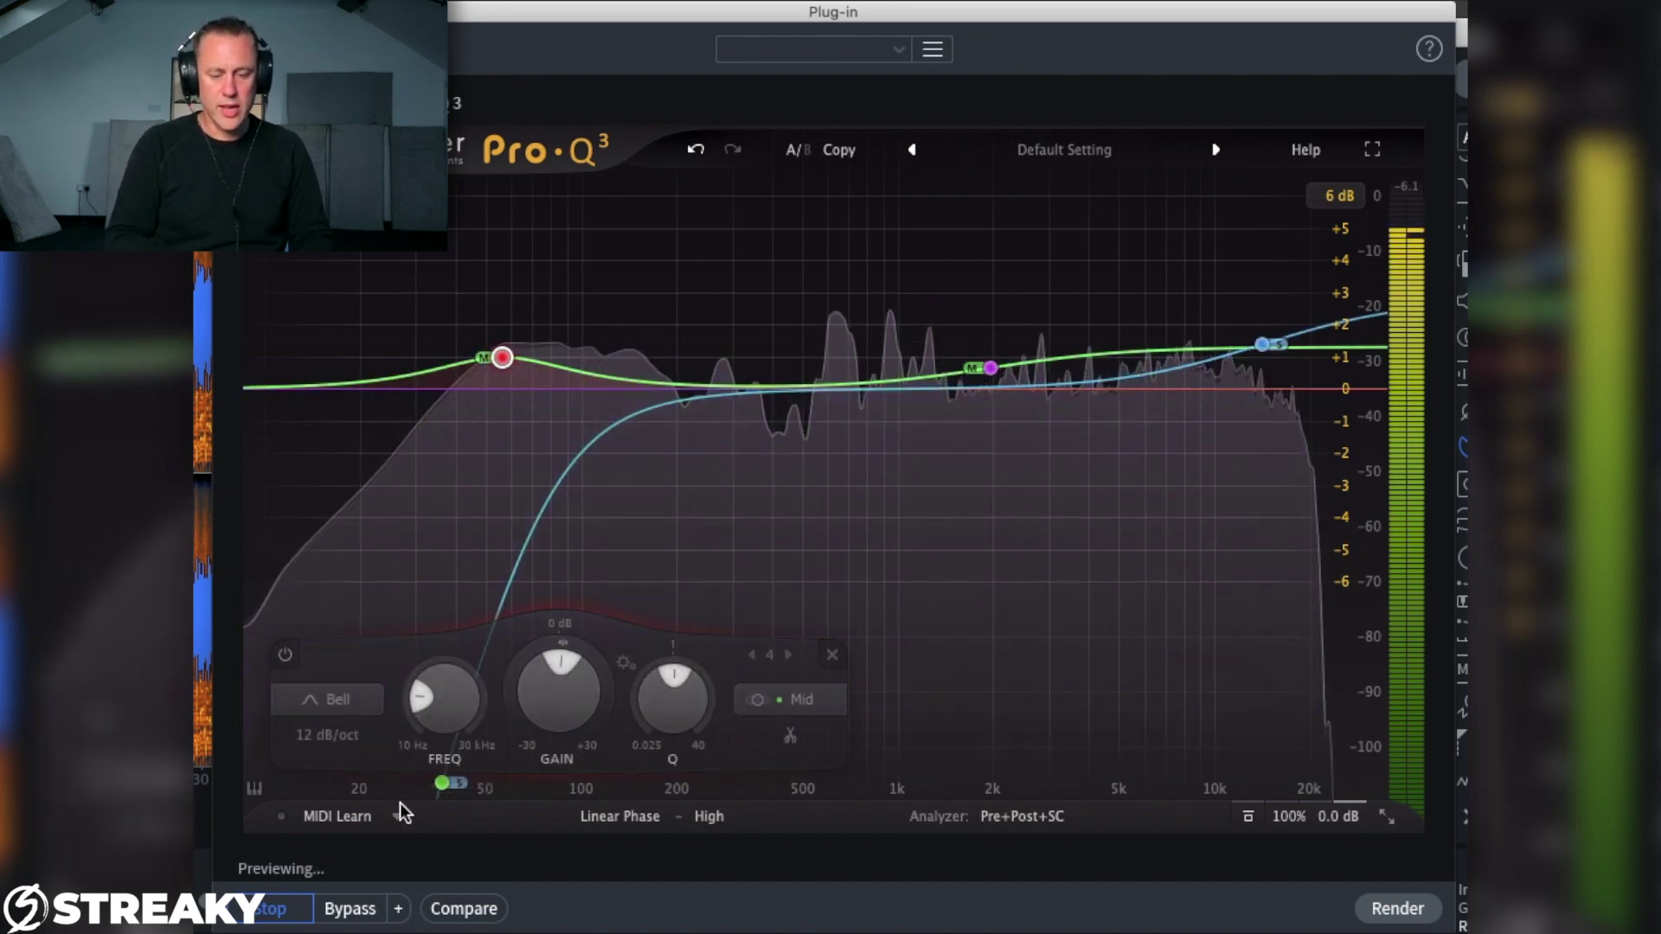
mouse_move(1034, 296)
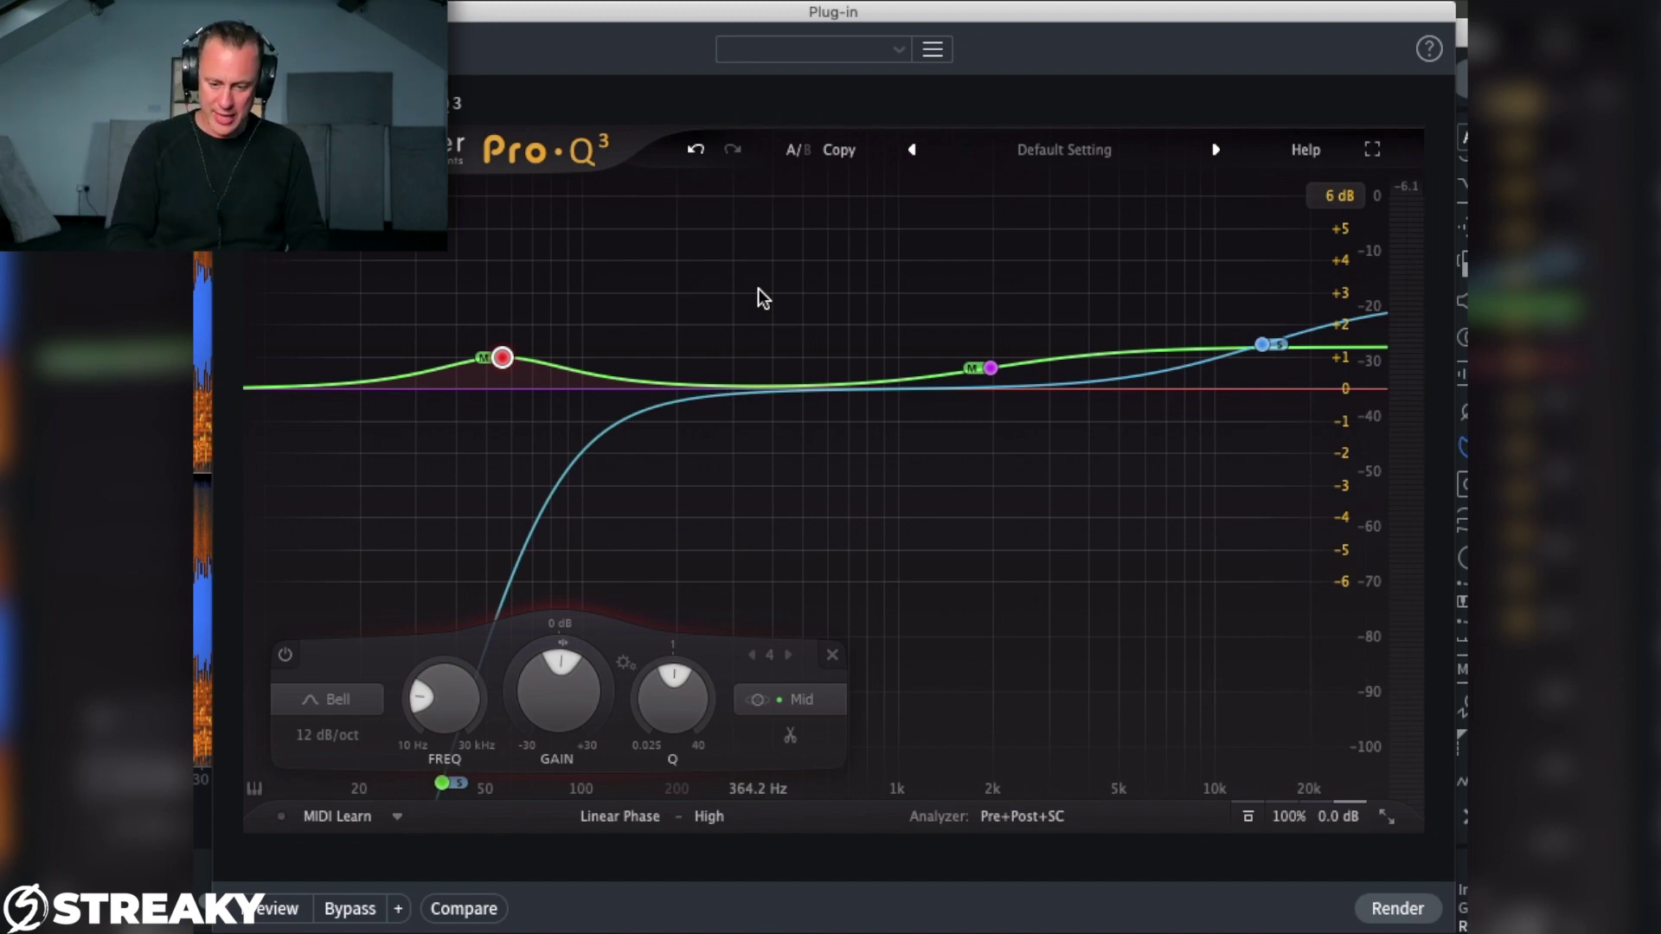
mouse_move(991, 401)
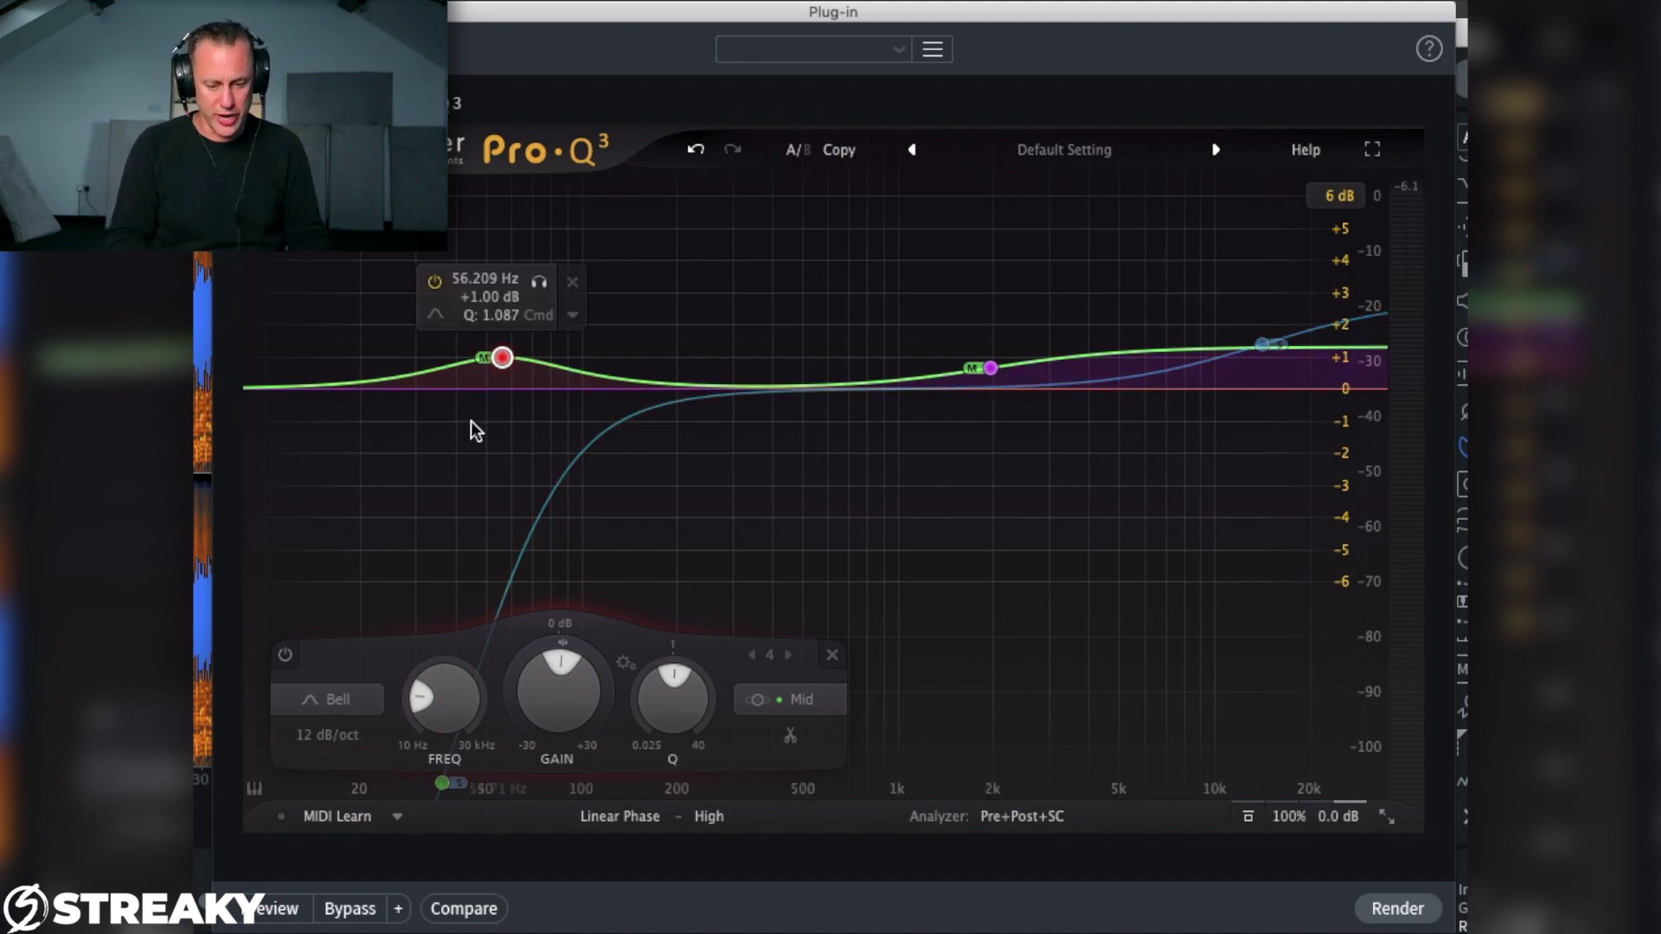